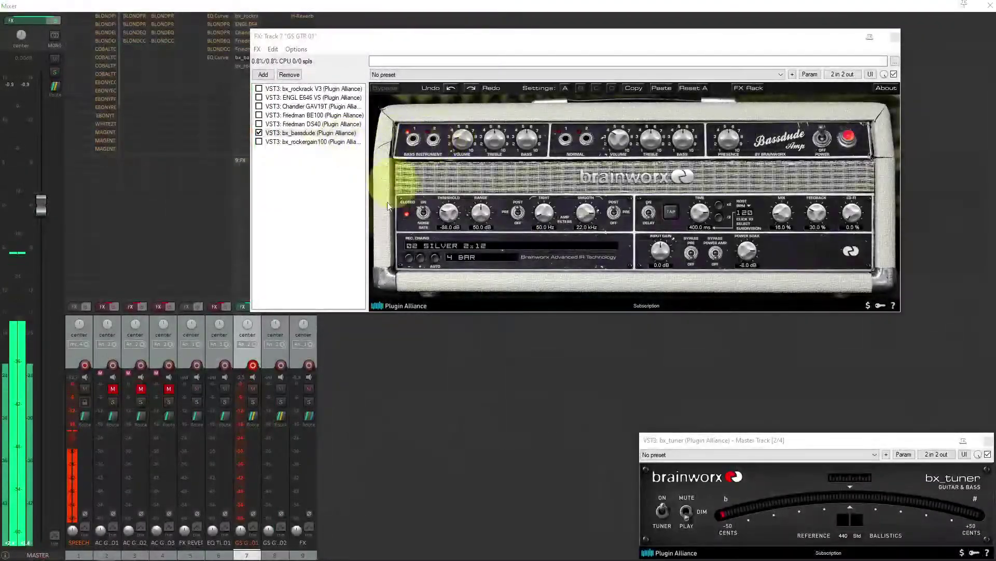
click(296, 185)
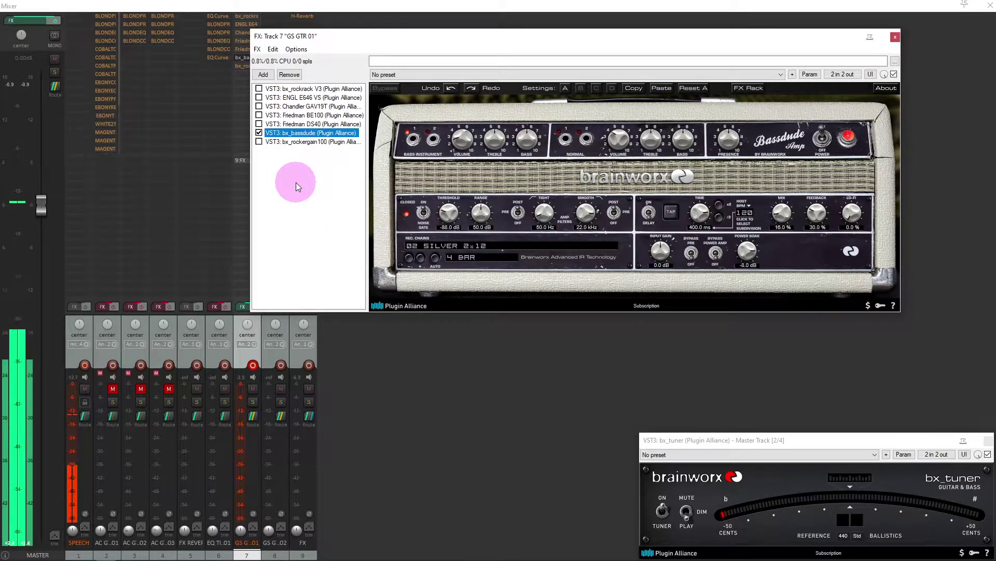
click(296, 186)
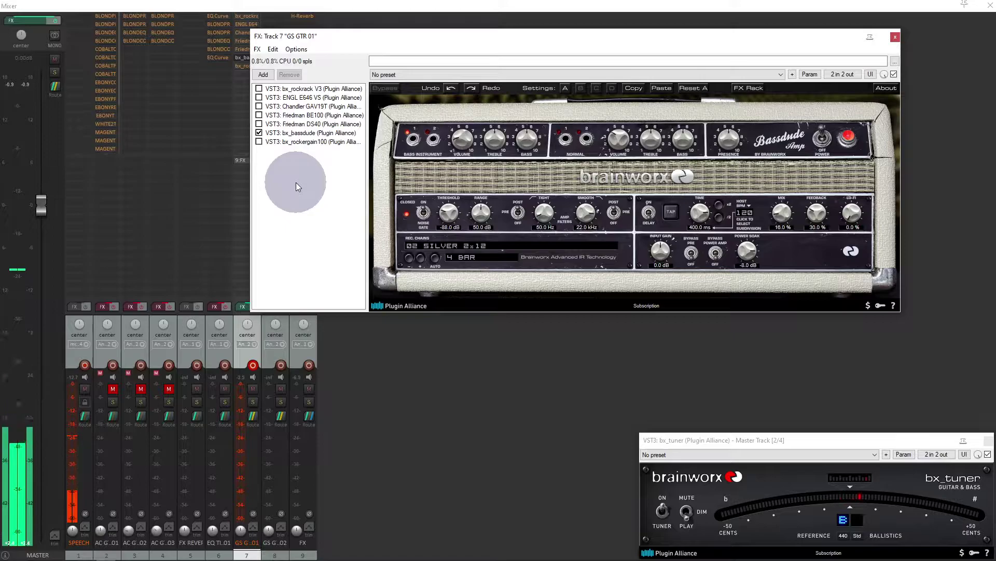
right_click(296, 186)
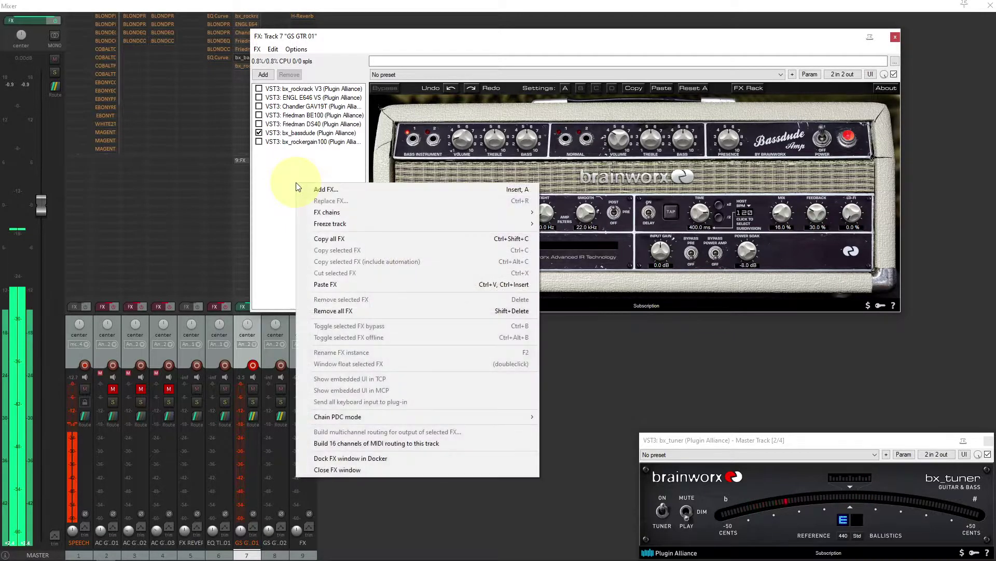
click(273, 173)
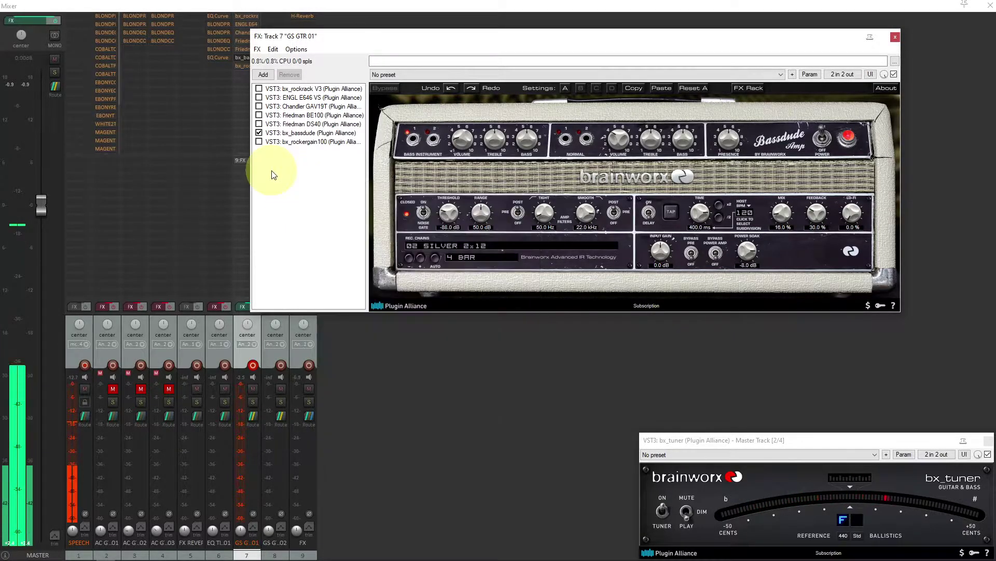
- Look through the amp plugins on the GS GTR 01 track, from bx_rockrack V3 to bx_rockergain100
click(314, 89)
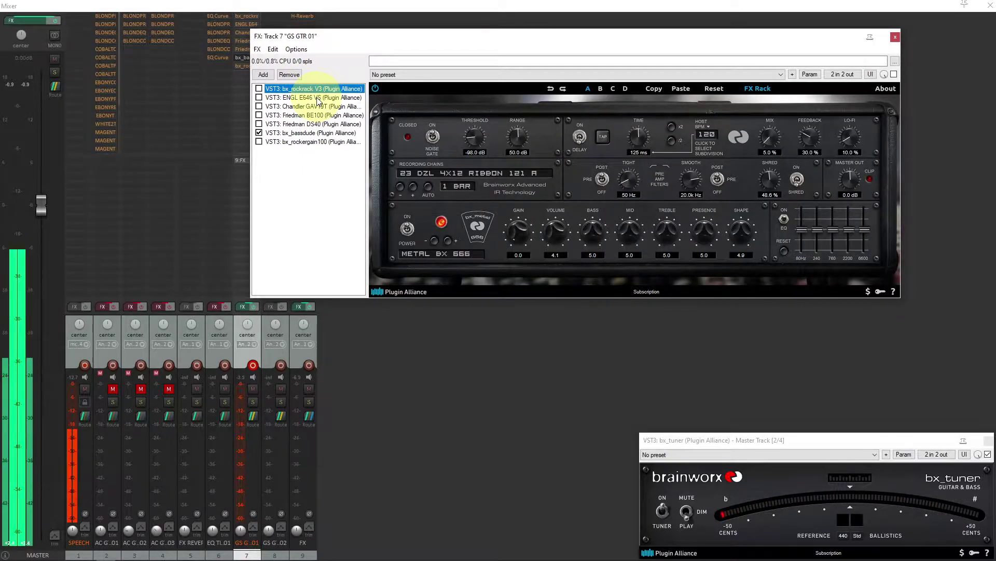
click(317, 99)
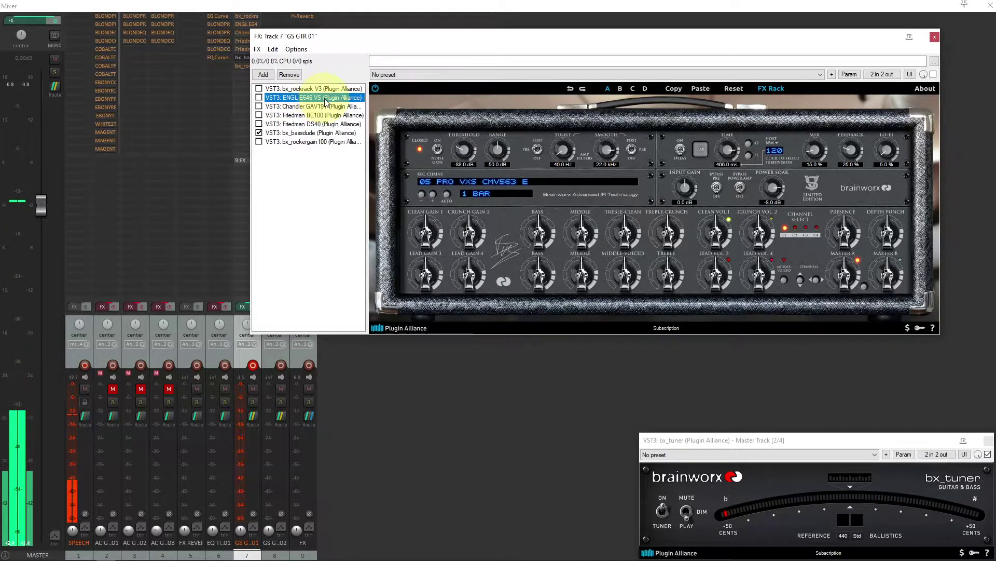
click(327, 107)
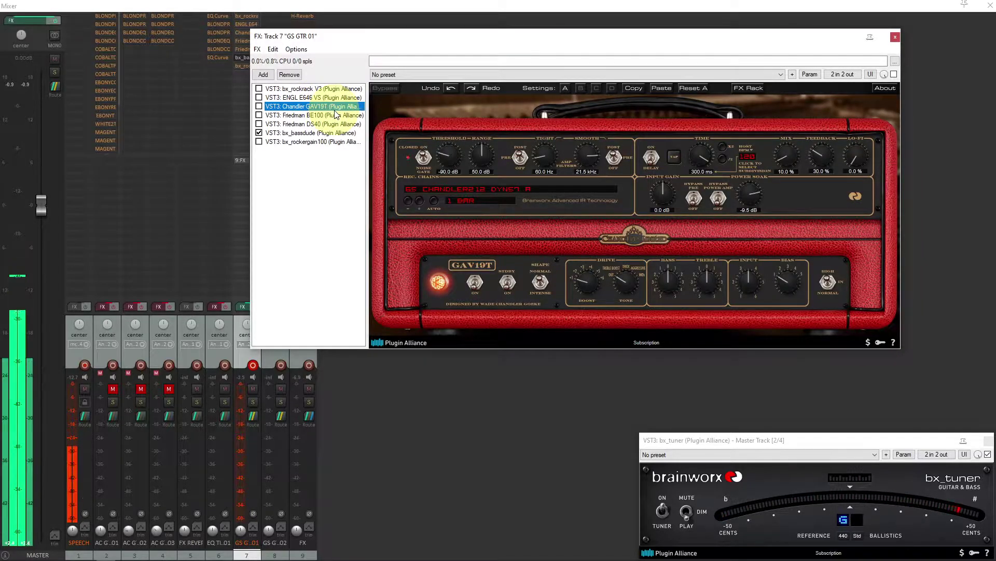
click(334, 115)
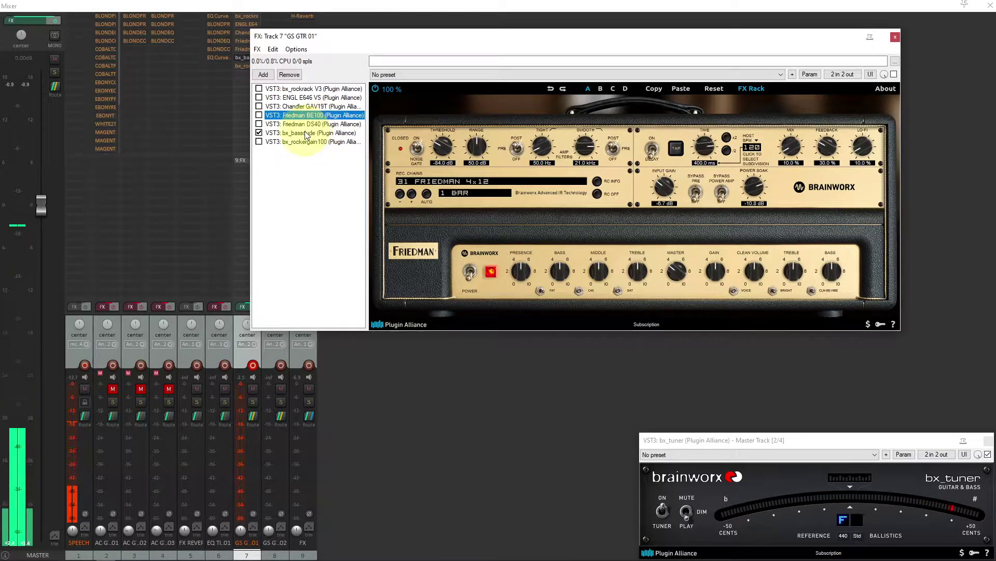
click(313, 124)
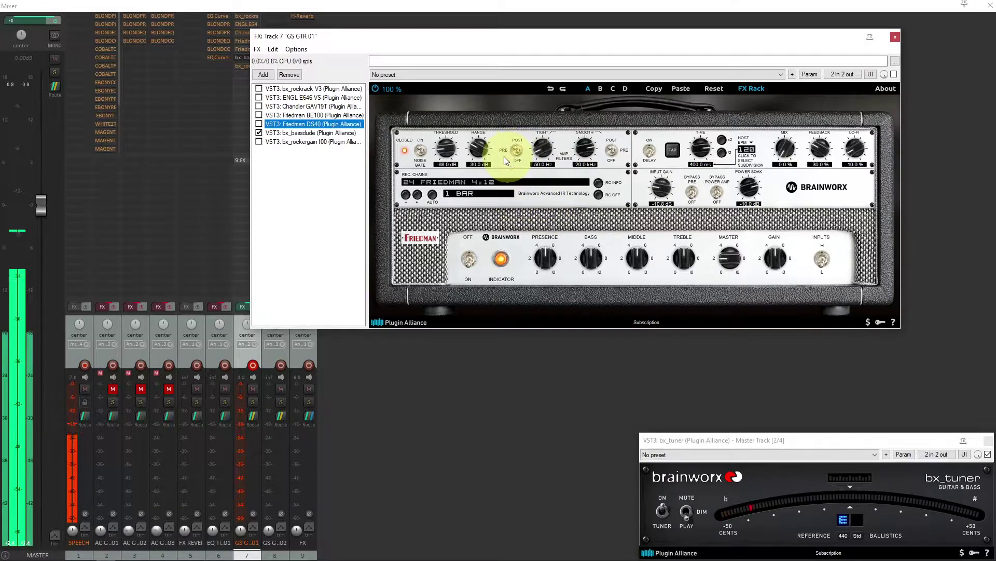
click(303, 134)
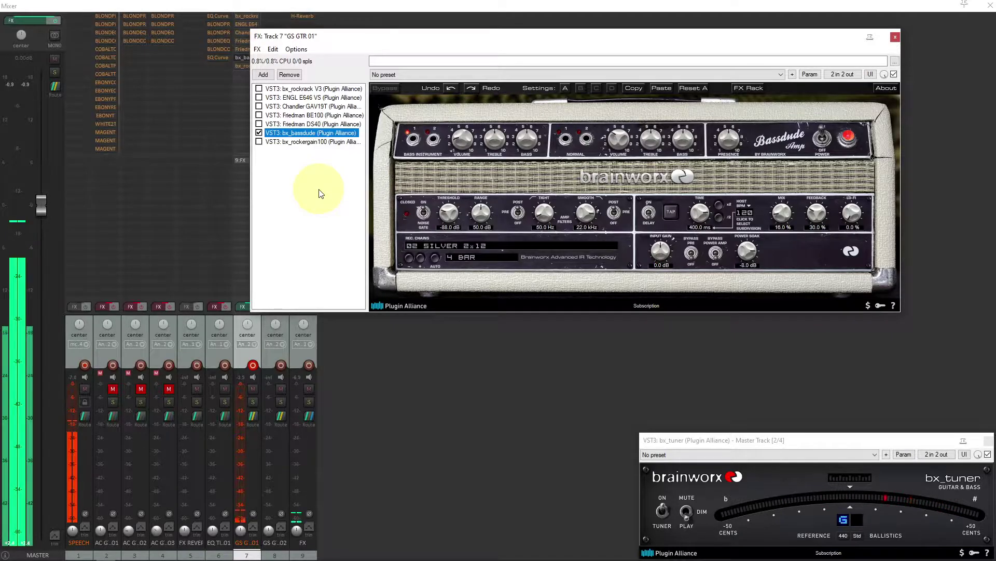
click(309, 143)
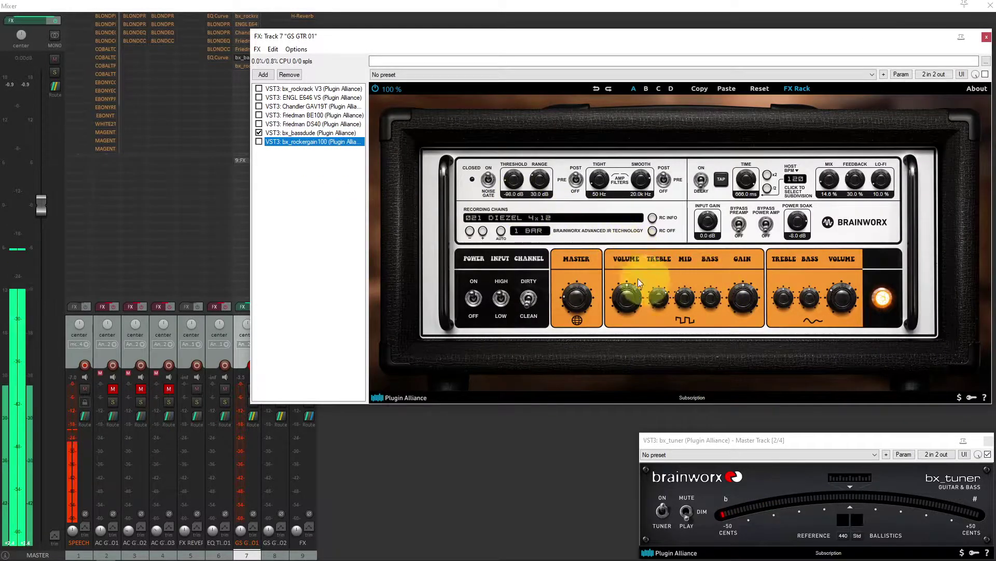
- Compare the Friedman DS40, bx_bassdude and bx_rockergain100 interfaces, ending on bx_bassdude
click(298, 124)
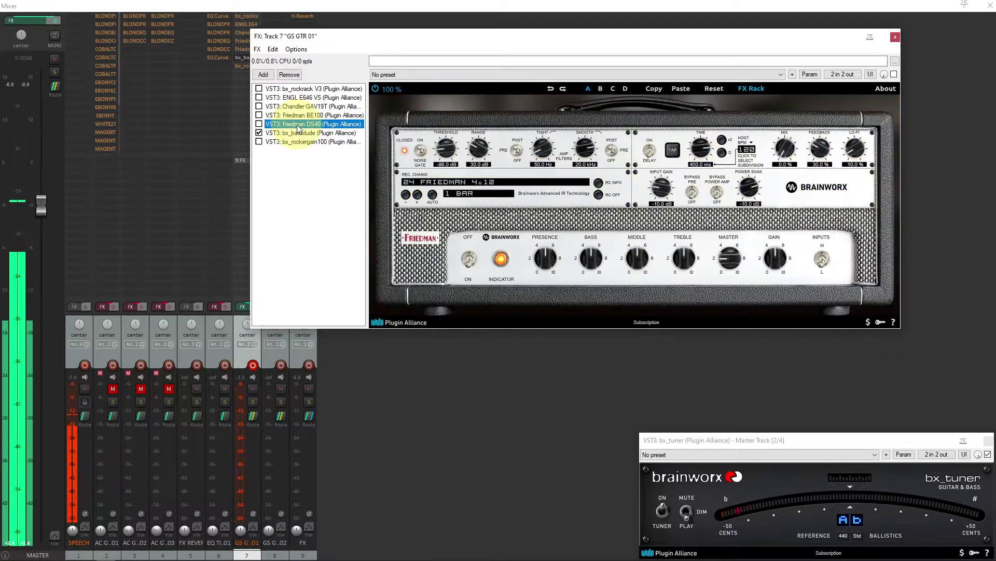
click(299, 133)
click(299, 142)
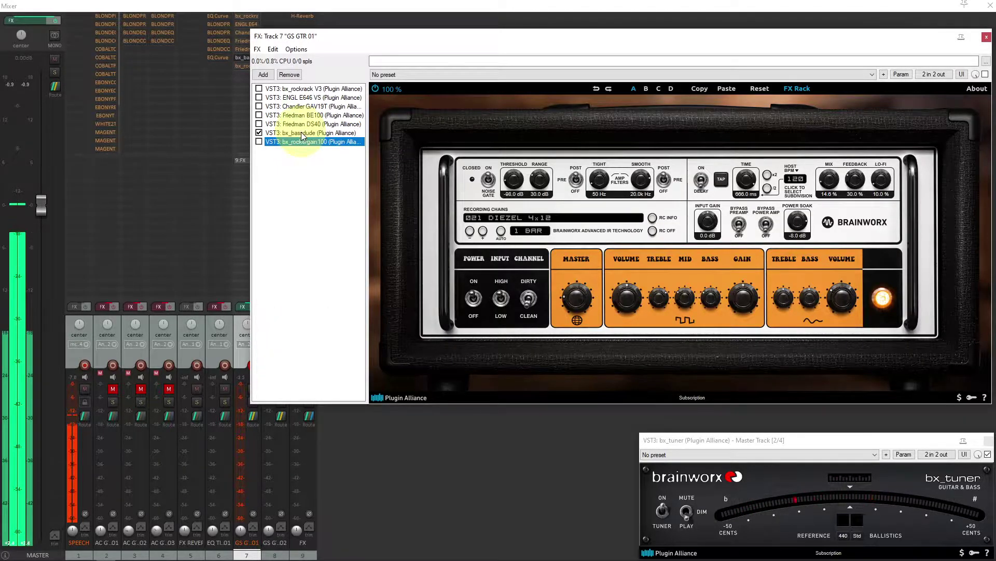
click(302, 134)
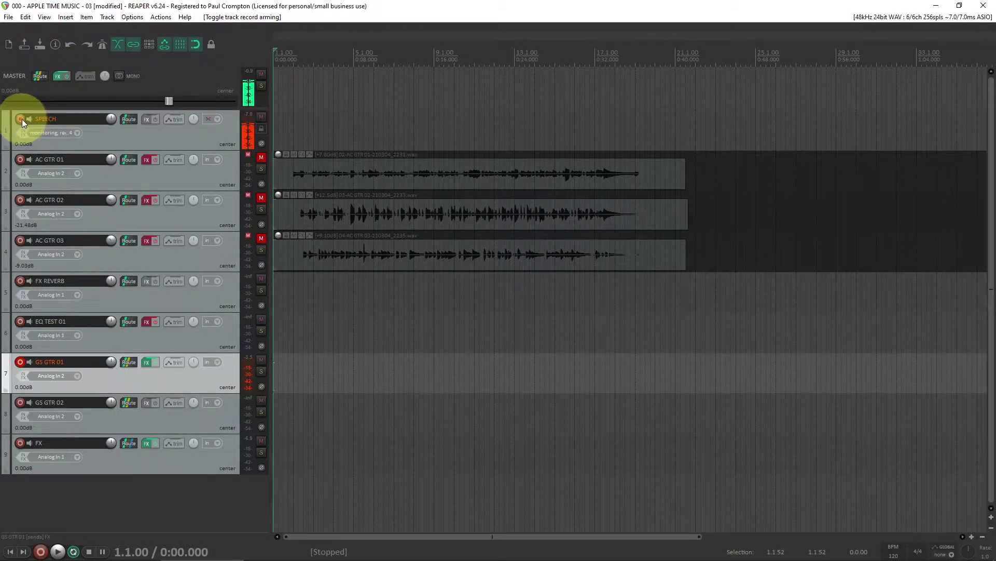
- Examine ReaStream in the master effects chain and the SPEECH track's solo and record-monitoring options
click(117, 131)
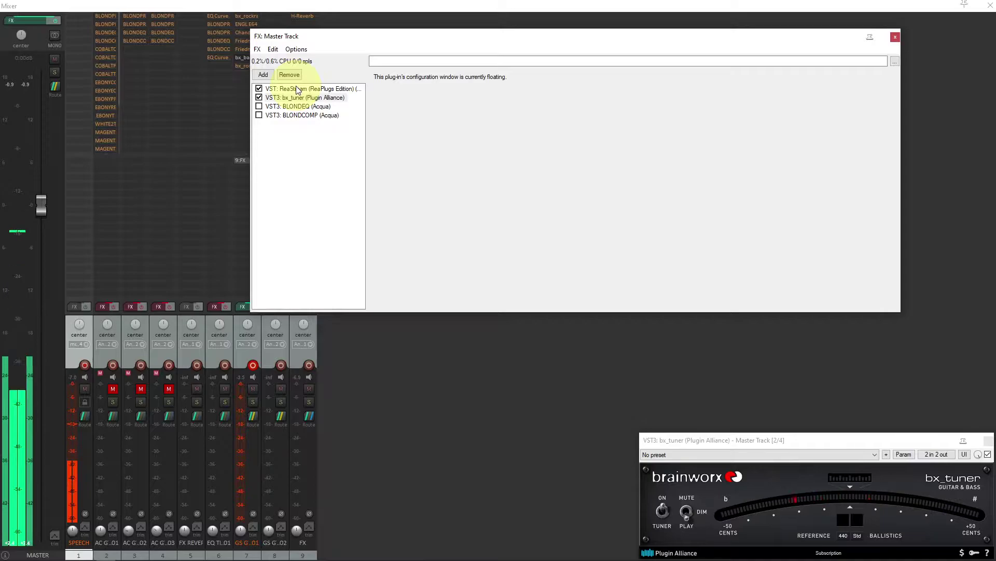
click(298, 89)
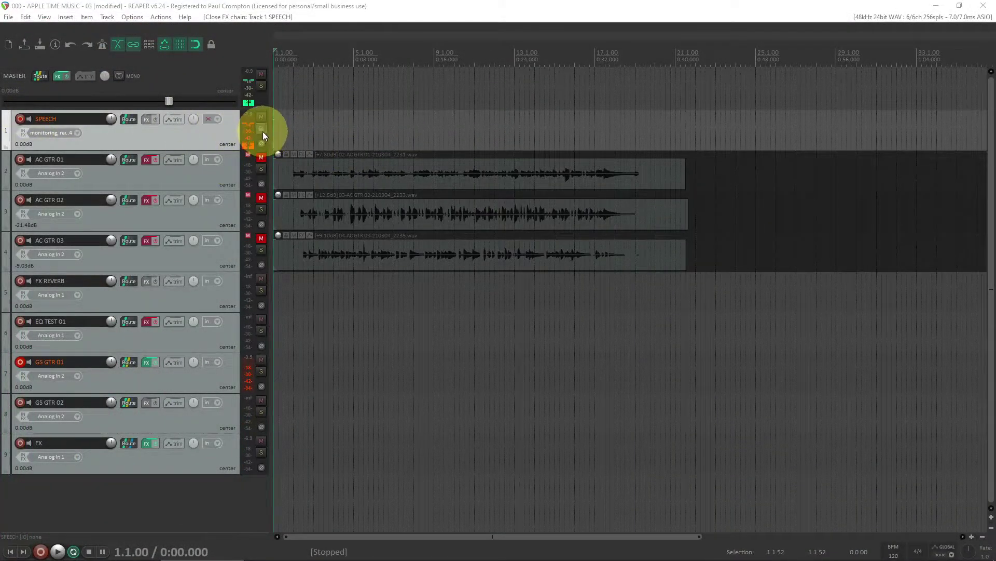
right_click(261, 131)
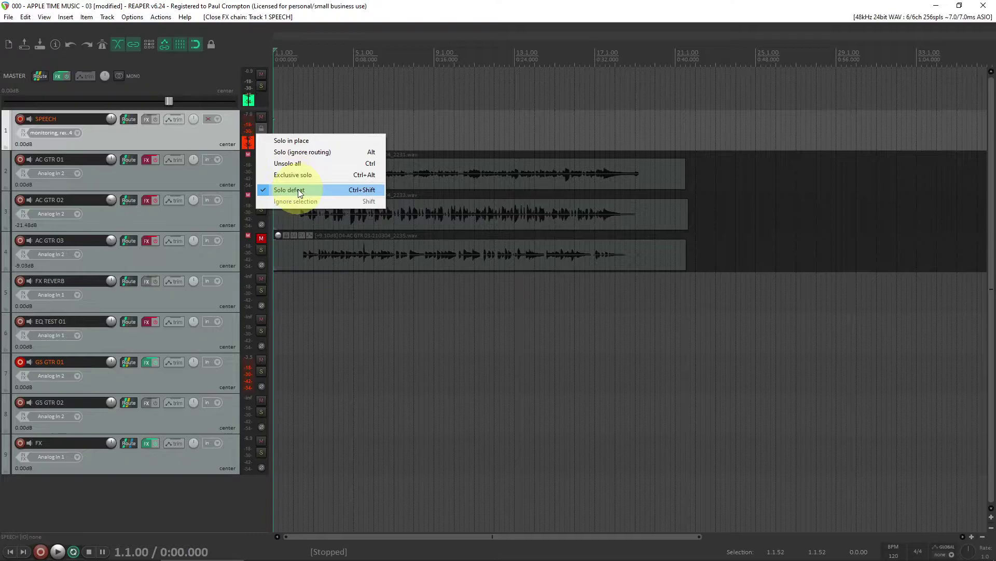
right_click(21, 118)
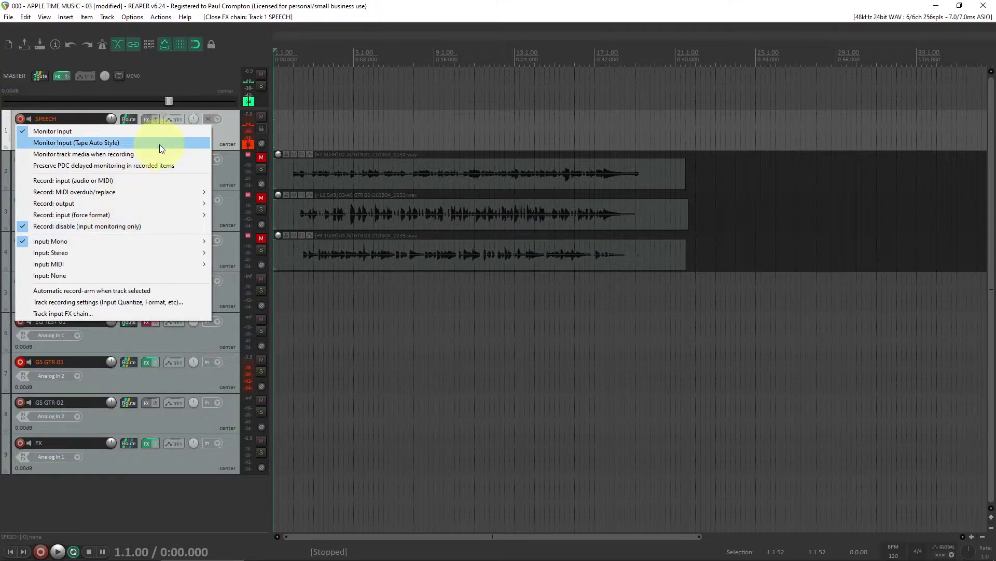
click(228, 136)
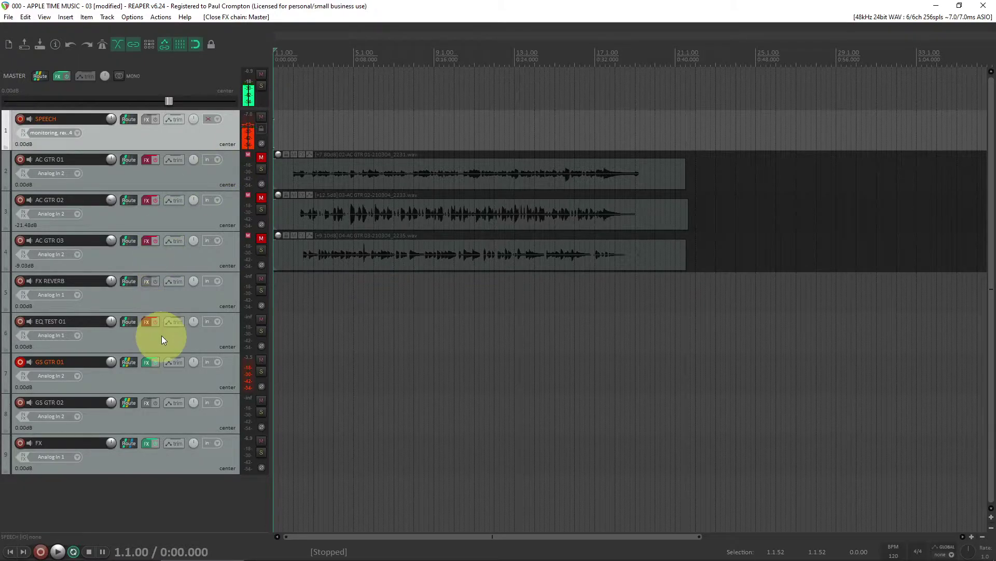
- Disarm the SPEECH track and start recording GS GTR 01 with the bx_bassdude amp interface shown
click(171, 379)
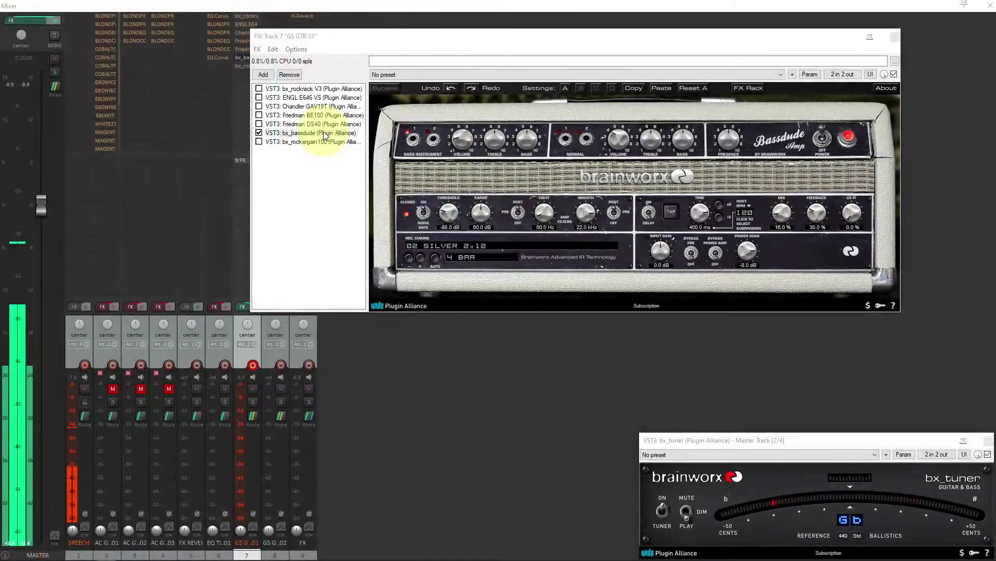
click(324, 133)
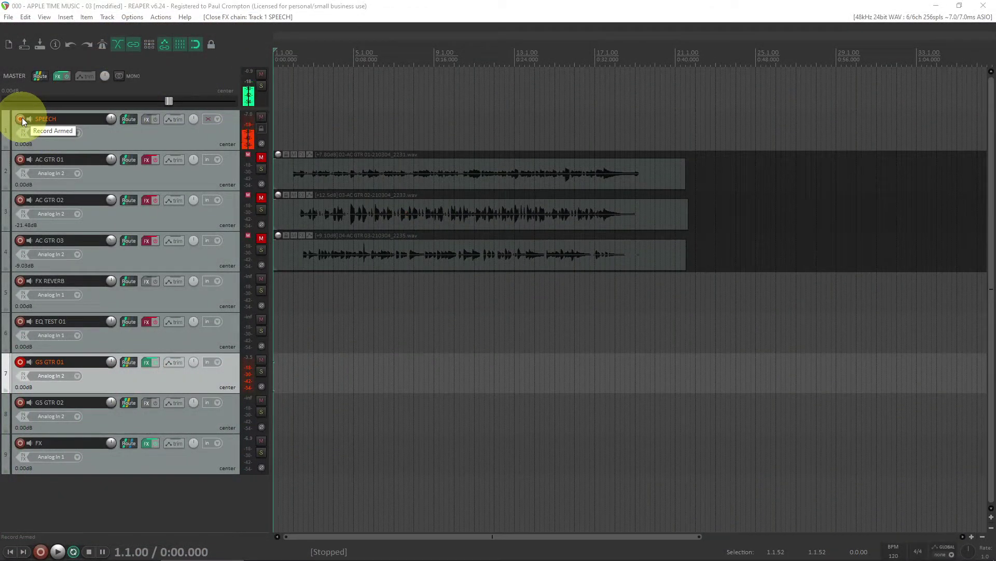
click(20, 119)
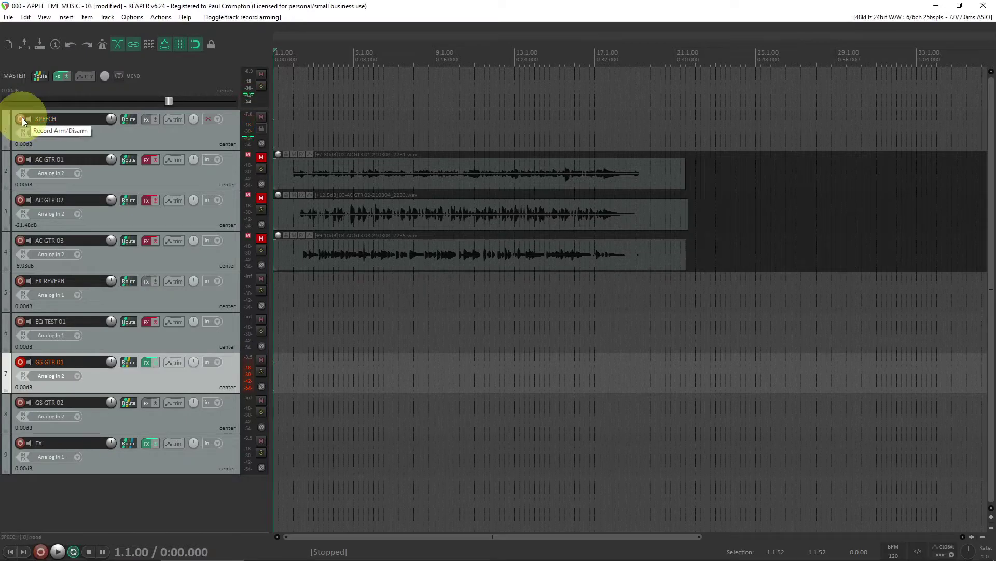
key(ctrl+r)
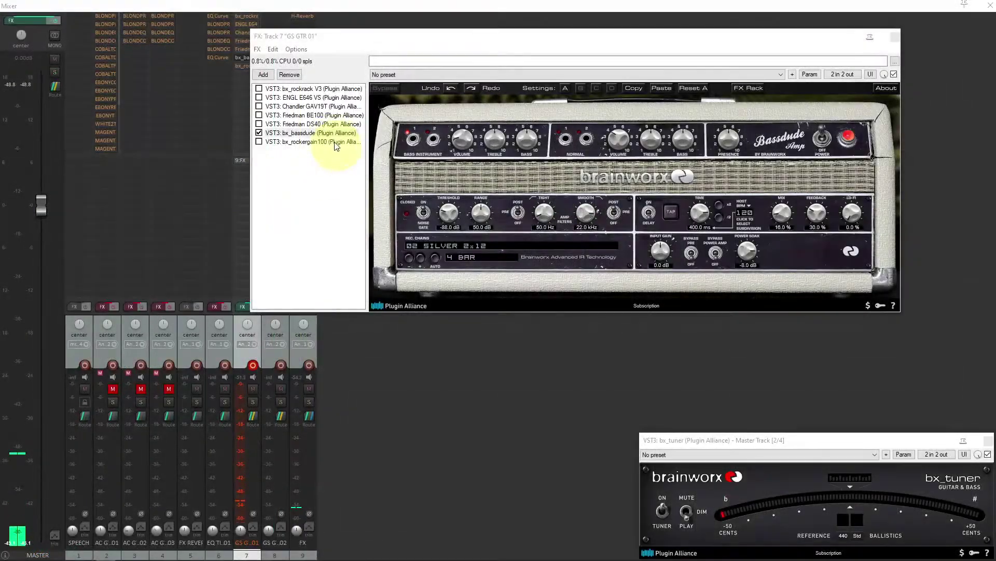
click(332, 133)
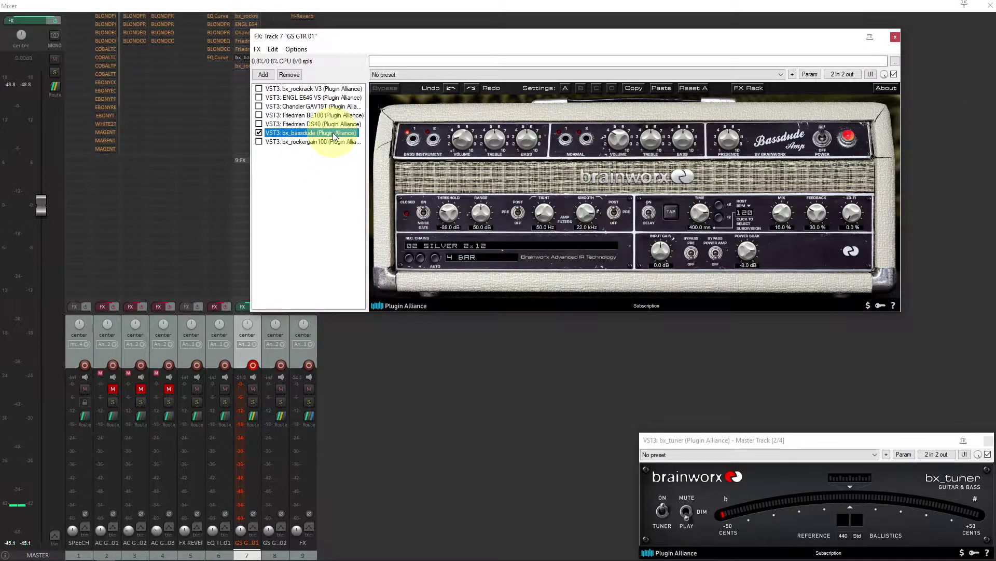
- Run bx_bassdude's automatic recording-chain switching every 4 bars during the take, turn it off, and save the recorded file
click(436, 259)
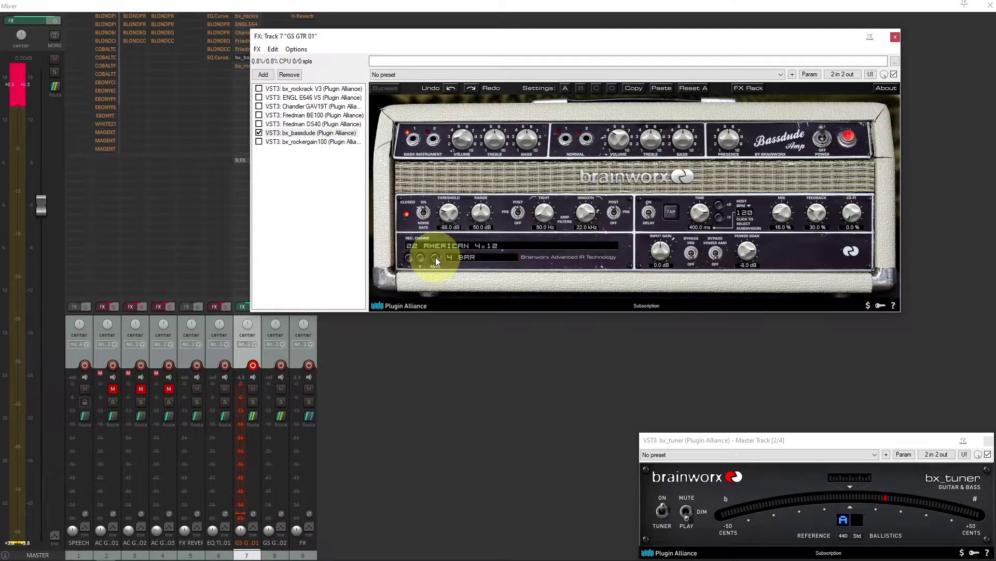
click(435, 257)
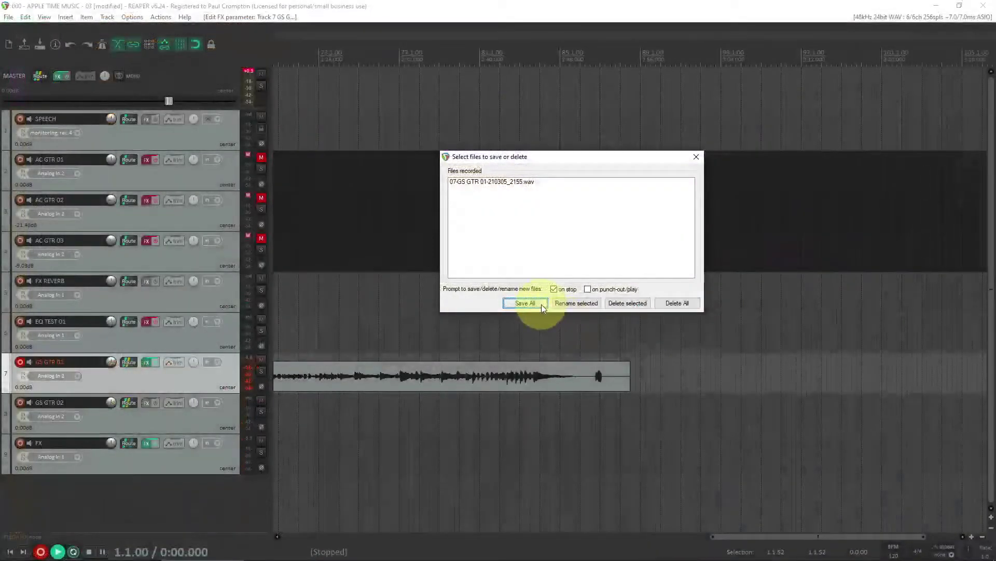
click(537, 305)
- Re-arm the SPEECH track and disarm the GS GTR 01 track
click(21, 119)
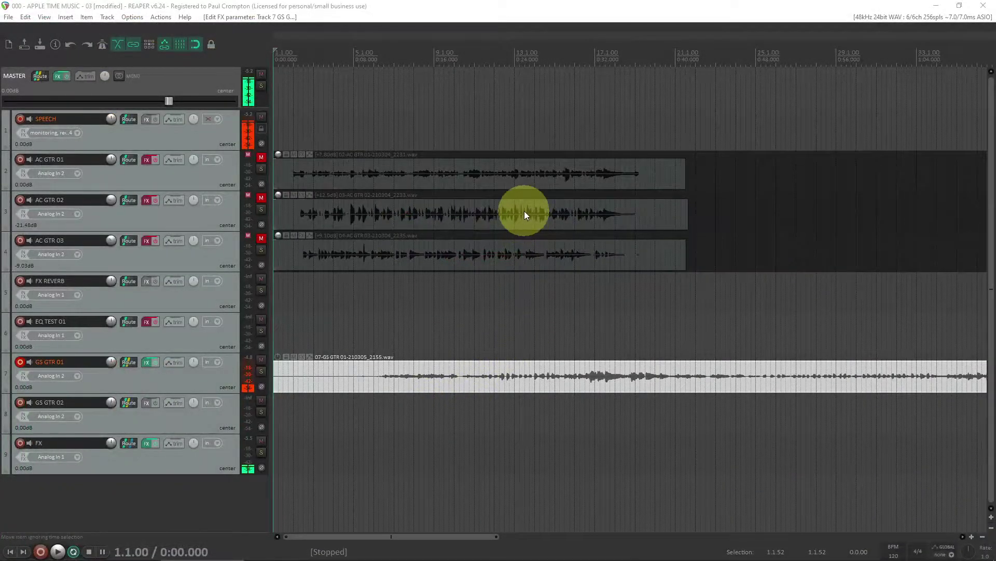
scroll(335, 210, down, 6)
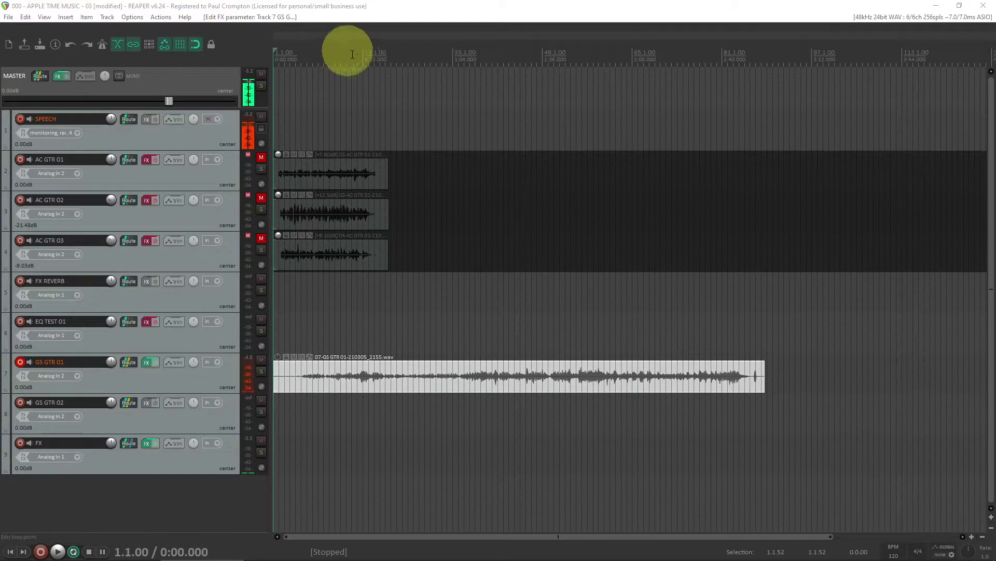
click(21, 363)
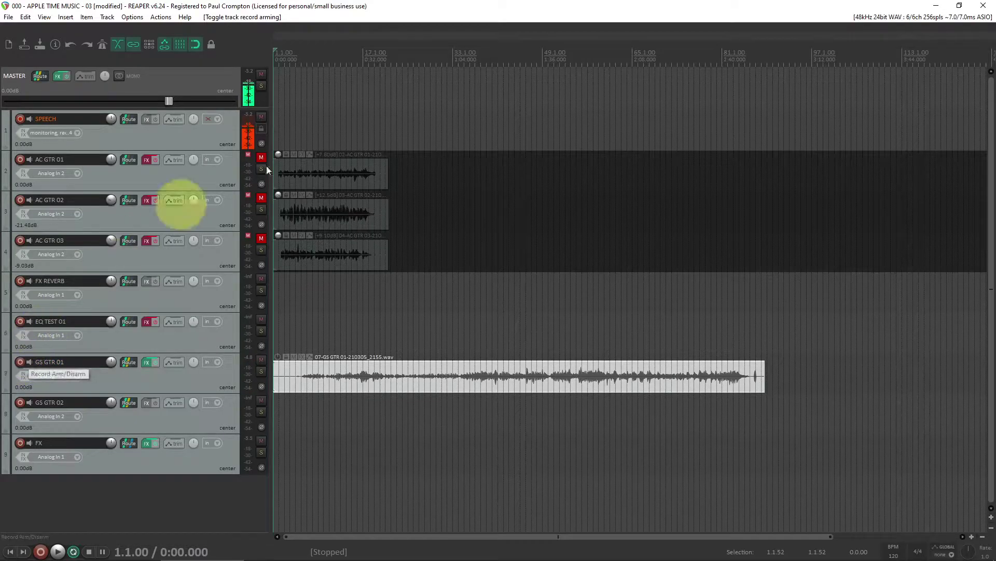
- Play back the GS GTR 01 take from about bar 25 and check bx_bassdude's 4-bar switching interval
click(342, 63)
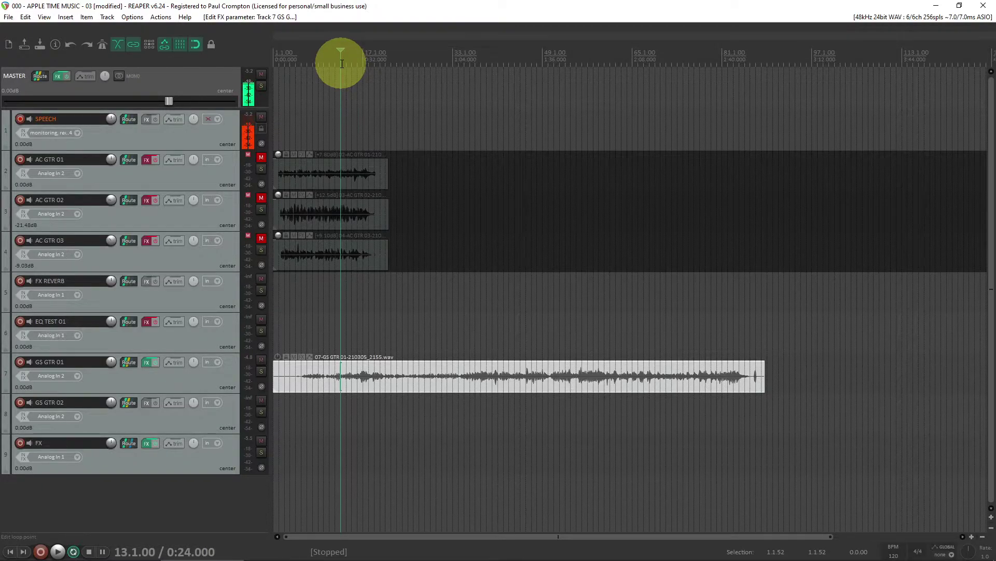
click(409, 57)
key(space)
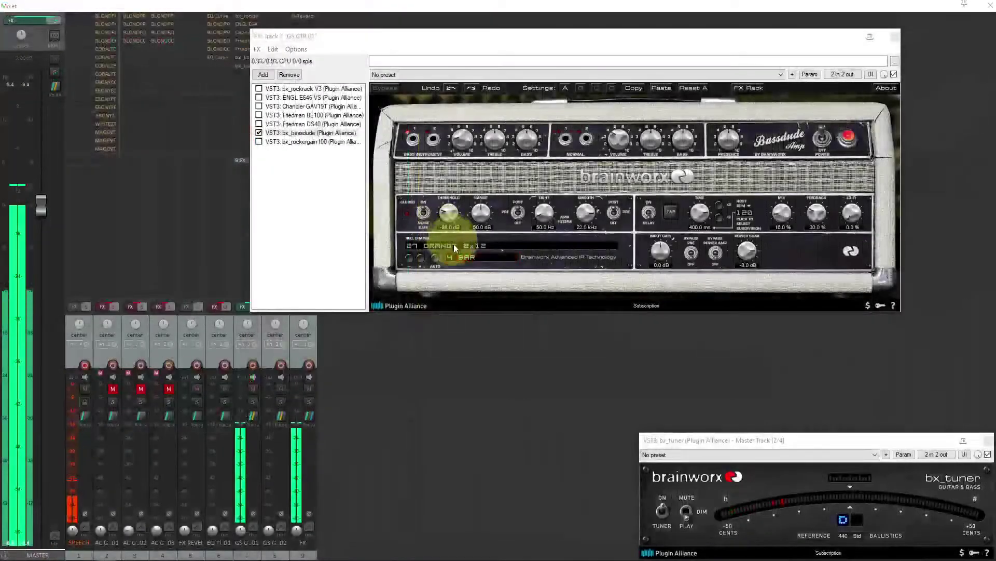
click(463, 258)
click(462, 256)
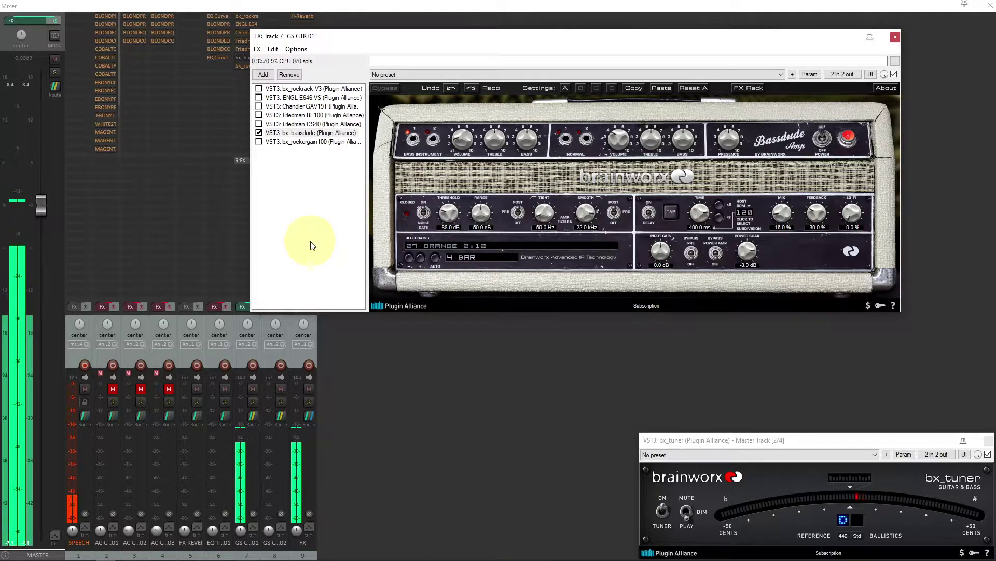
- Listen to the GS GTR 01 take from bar 61 in the arrangement and stop playback
key(ctrl+m)
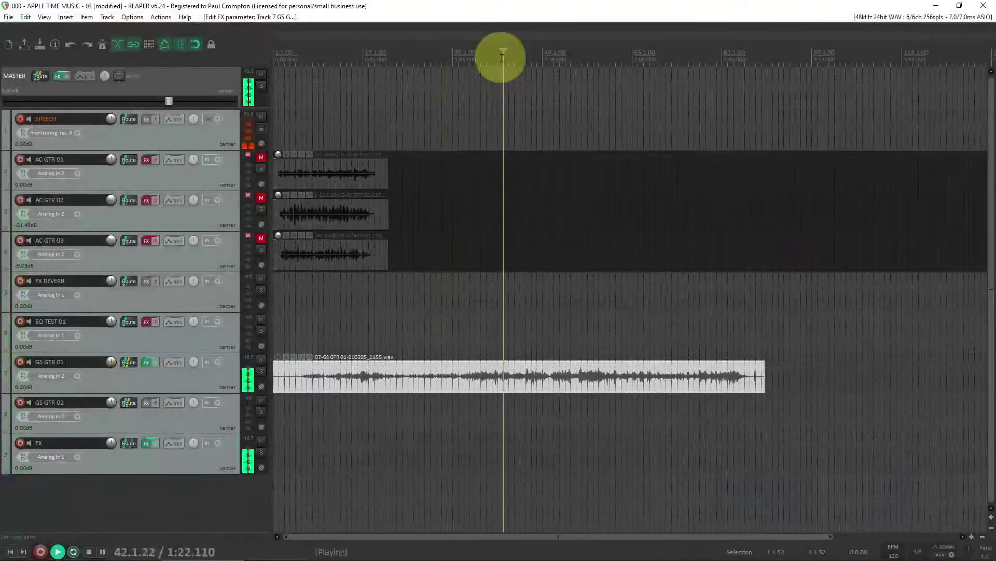
click(609, 60)
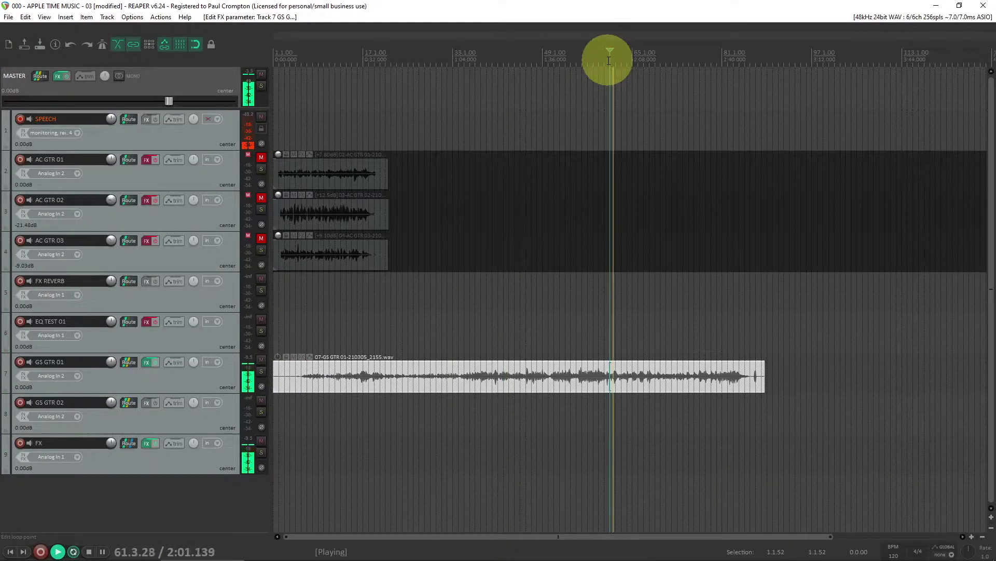
key(space)
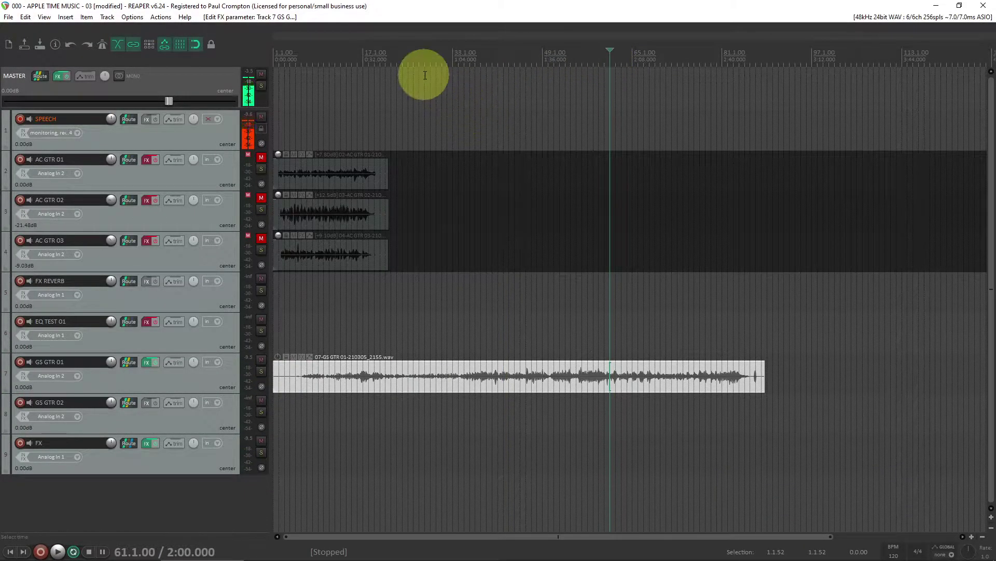
- Play the GS GTR 01 take from the project start while bx_bassdude automatically switches recording chains every 4 bars
key(ctrl+m)
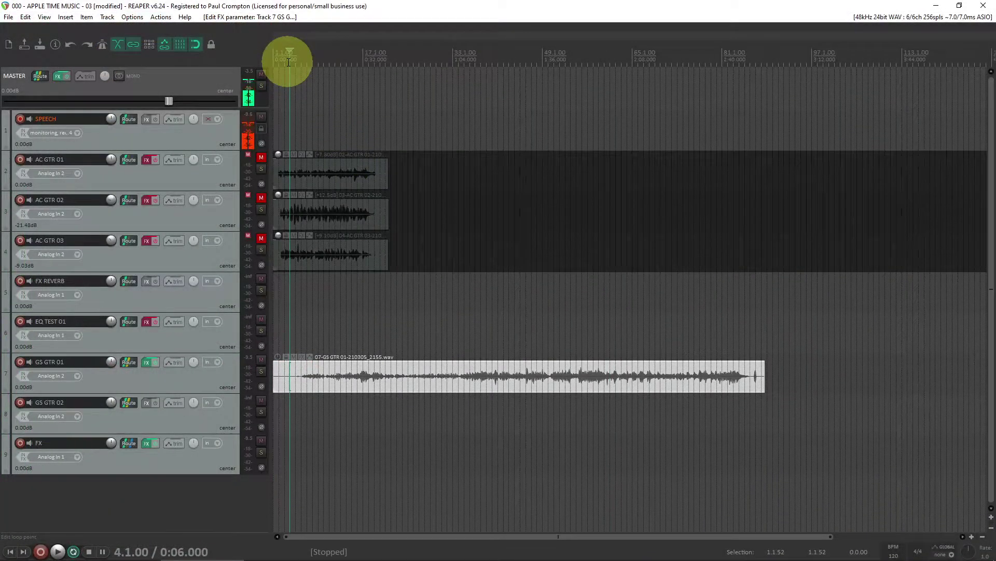
key(Home)
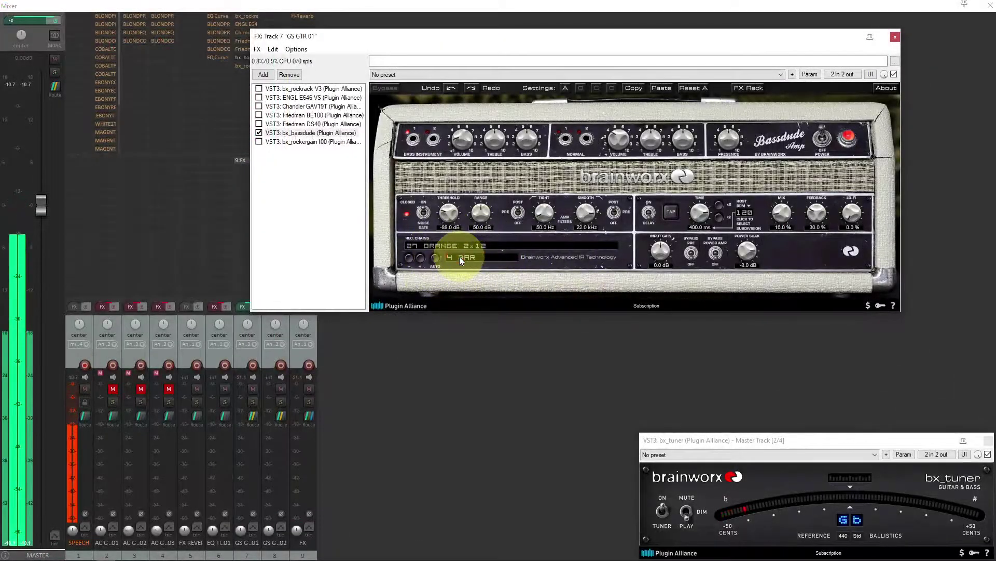
click(459, 257)
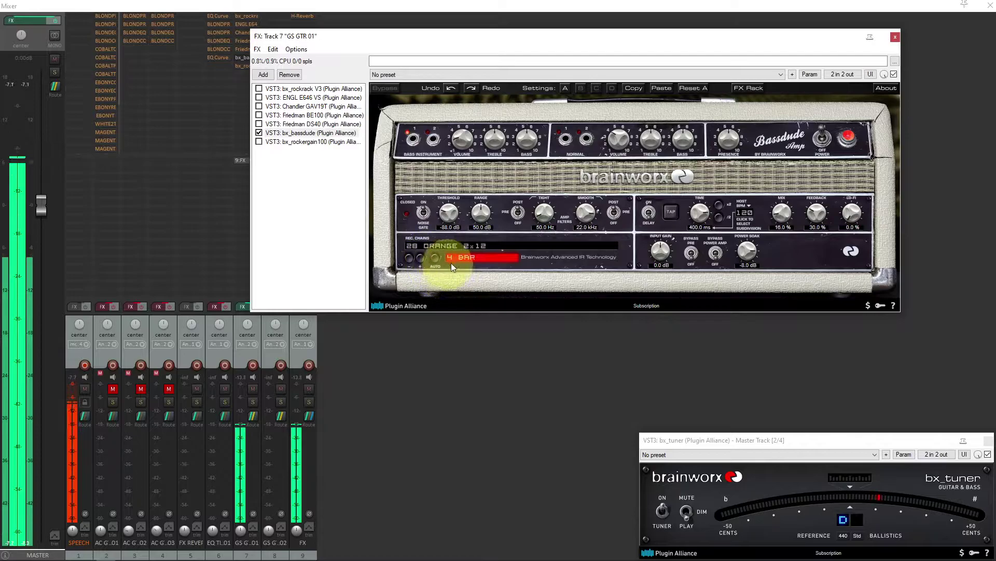
click(422, 256)
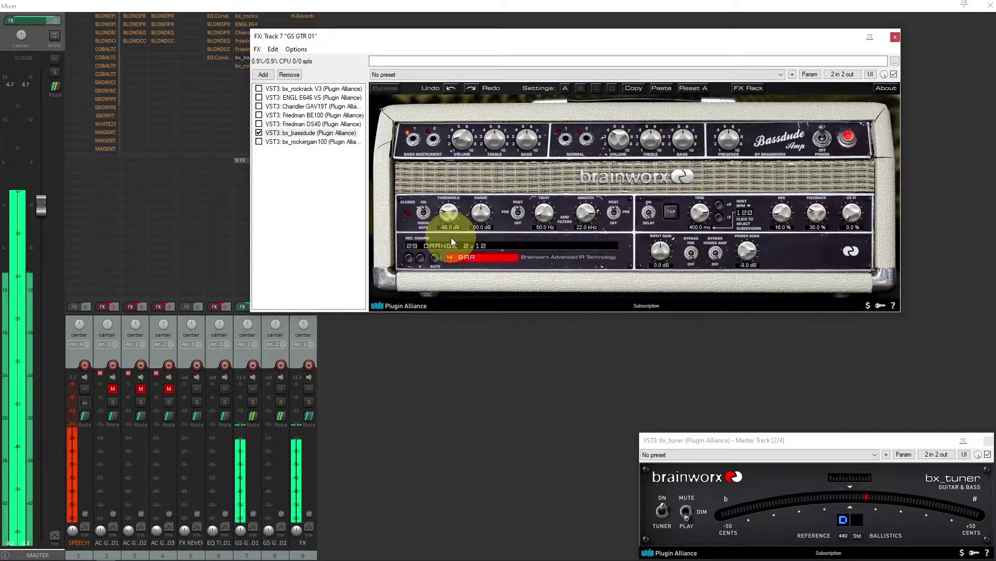
scroll(452, 241, down, 1)
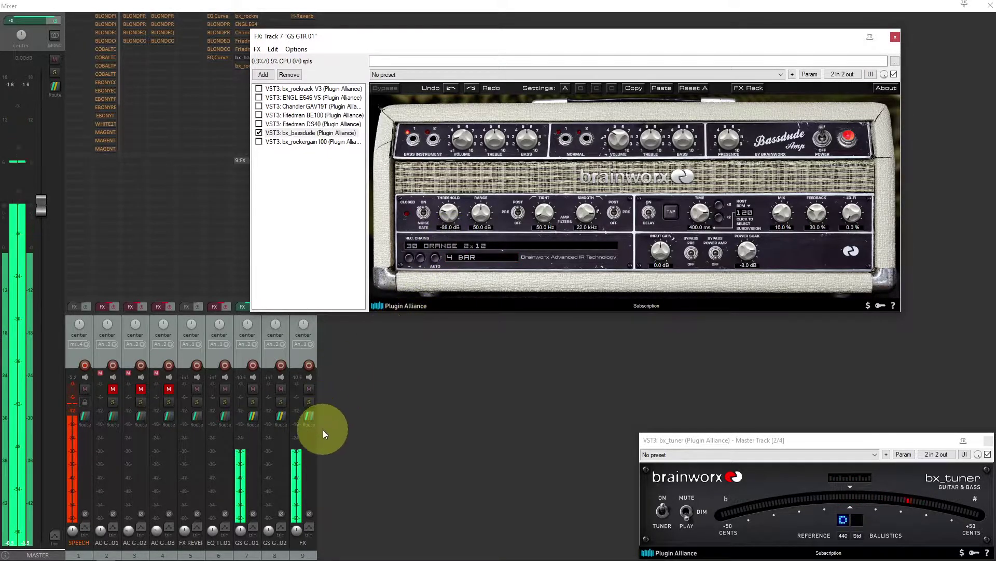
- Mute the FX track and reset the GS GTR 01 track's volume to 0 dB
click(240, 530)
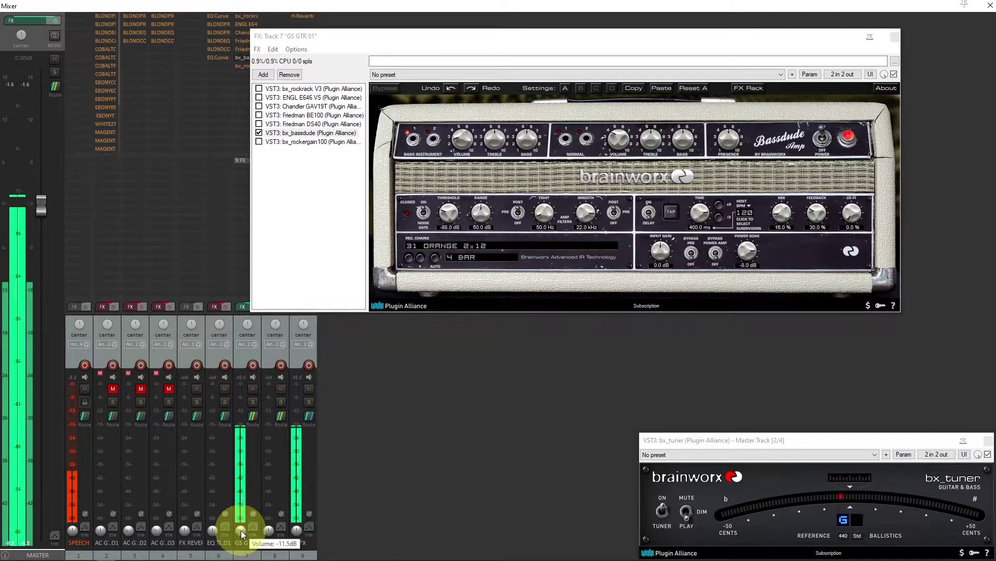
click(309, 389)
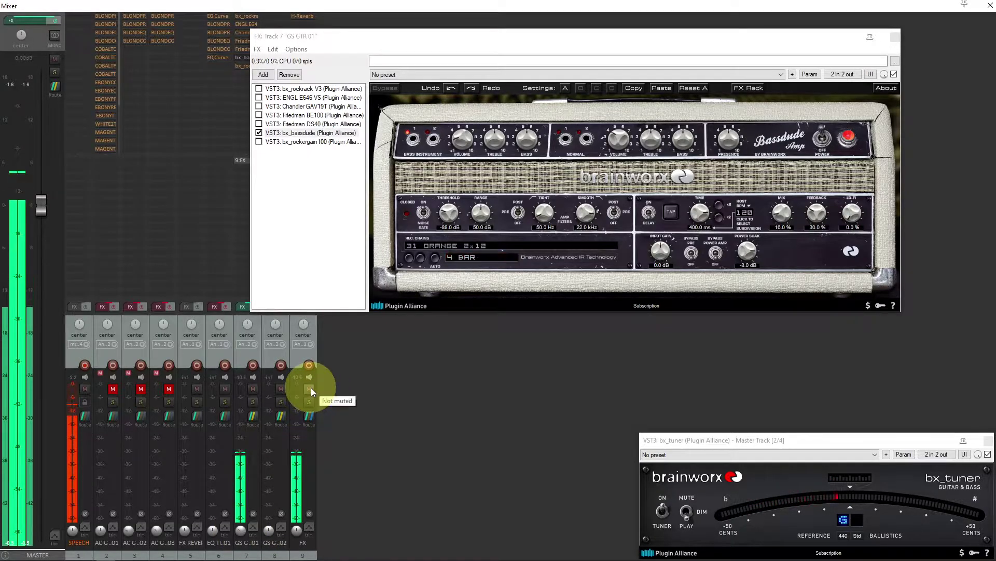
double_click(240, 530)
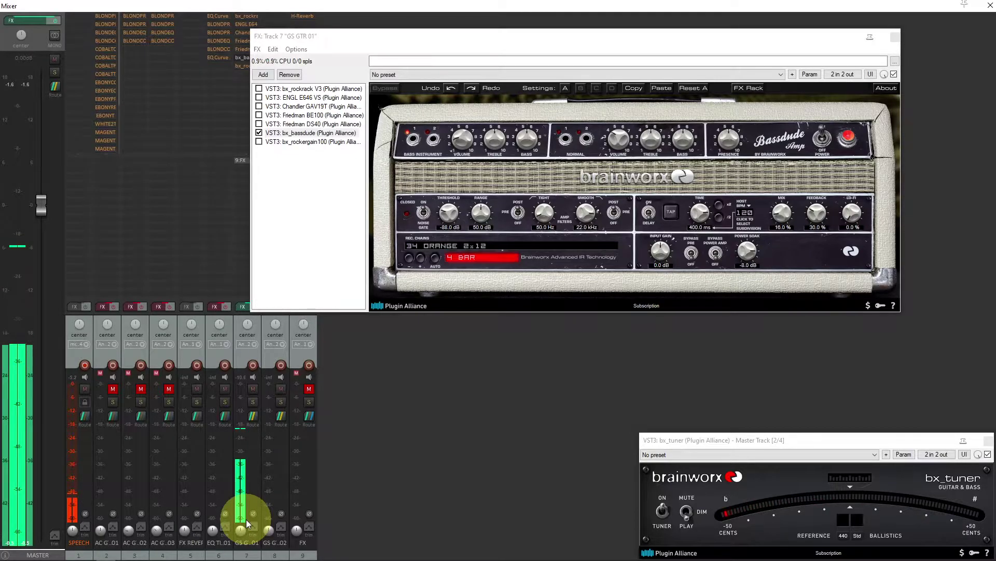
- Select the FX track and inspect the H-Reverb Stereo plugin in its effects chain
key(ctrl+m)
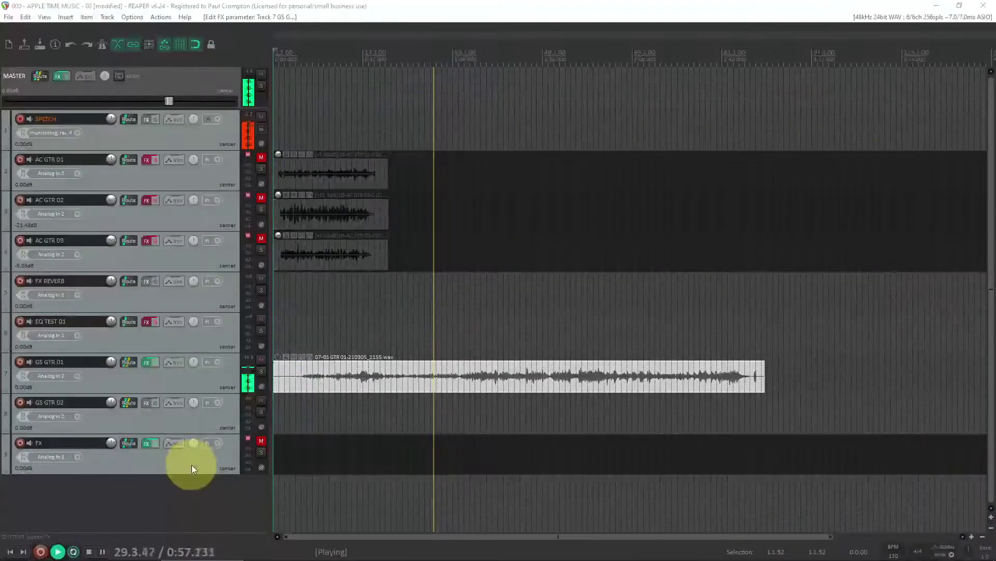
click(192, 465)
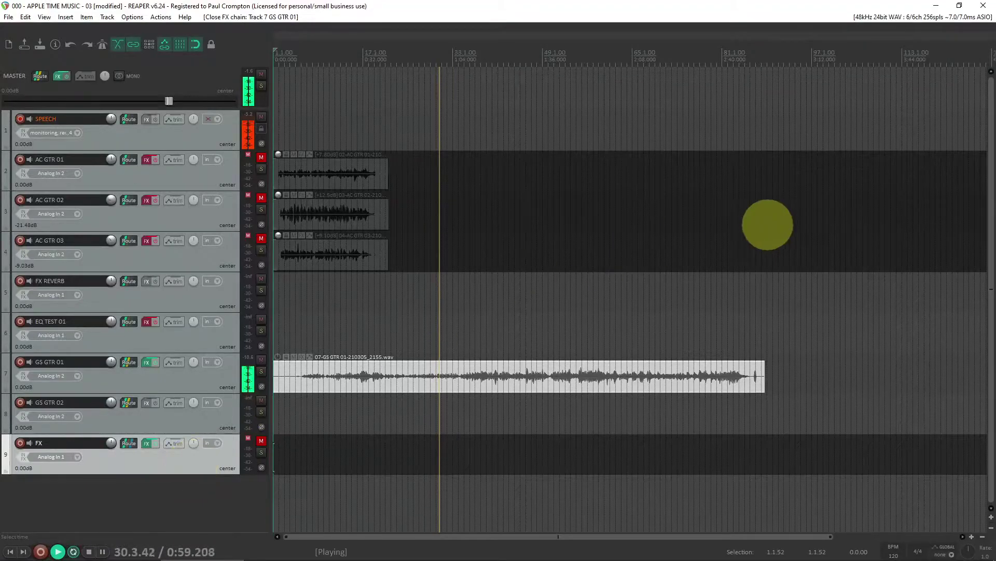
key(ctrl+m)
drag(372, 40, 443, 36)
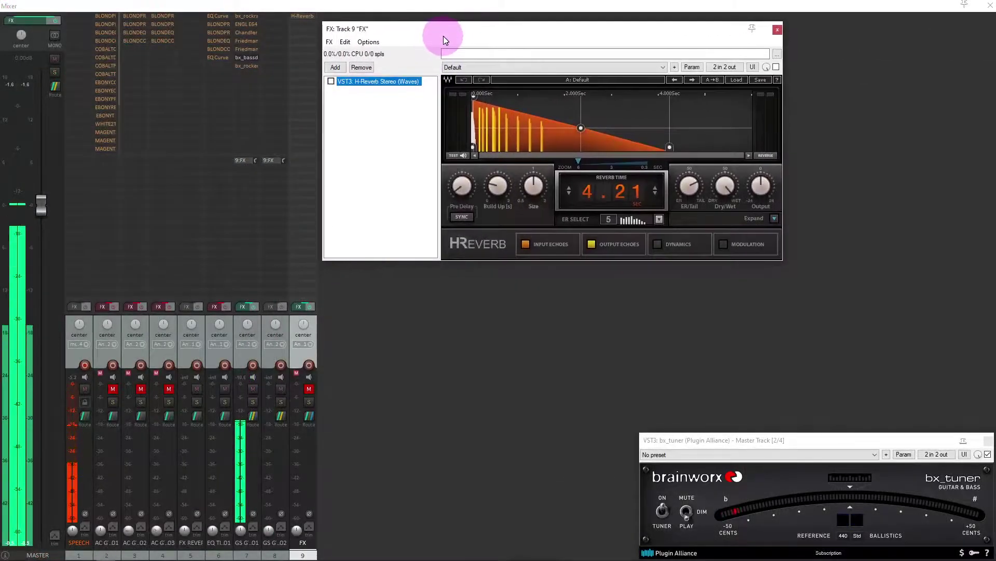
- Select the GS GTR 01 track and make a time selection over its take from bar 6 to bar 88
key(ctrl+m)
click(173, 379)
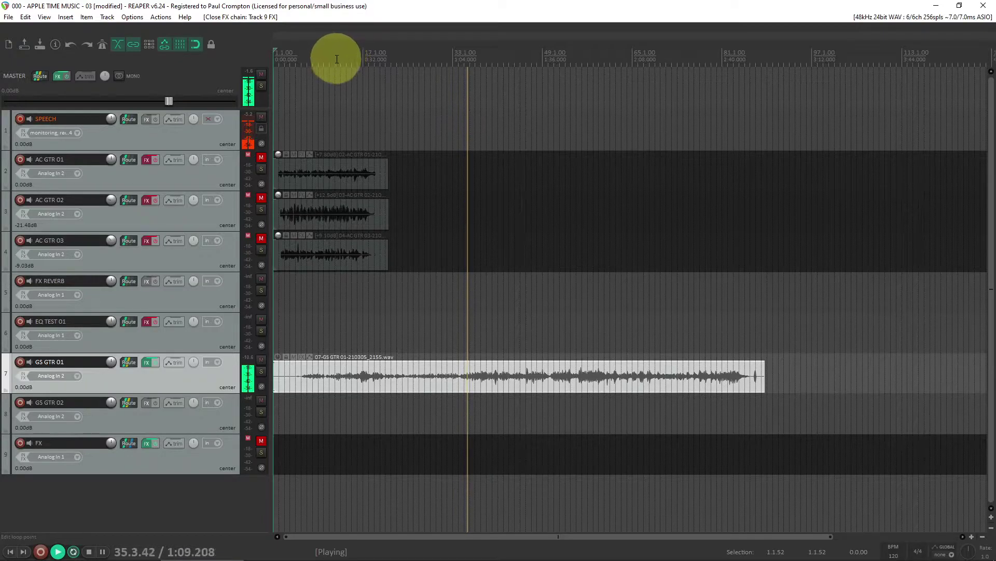
drag(302, 63, 762, 86)
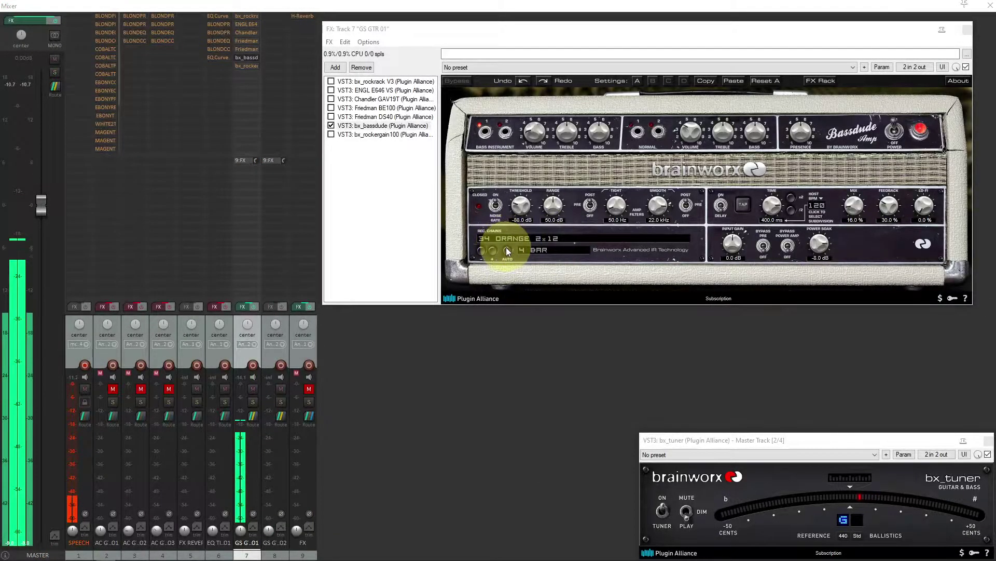
- Activate bx_bassdude's automatic 4-bar switching and browse its whole list of recording chains without choosing one
click(507, 248)
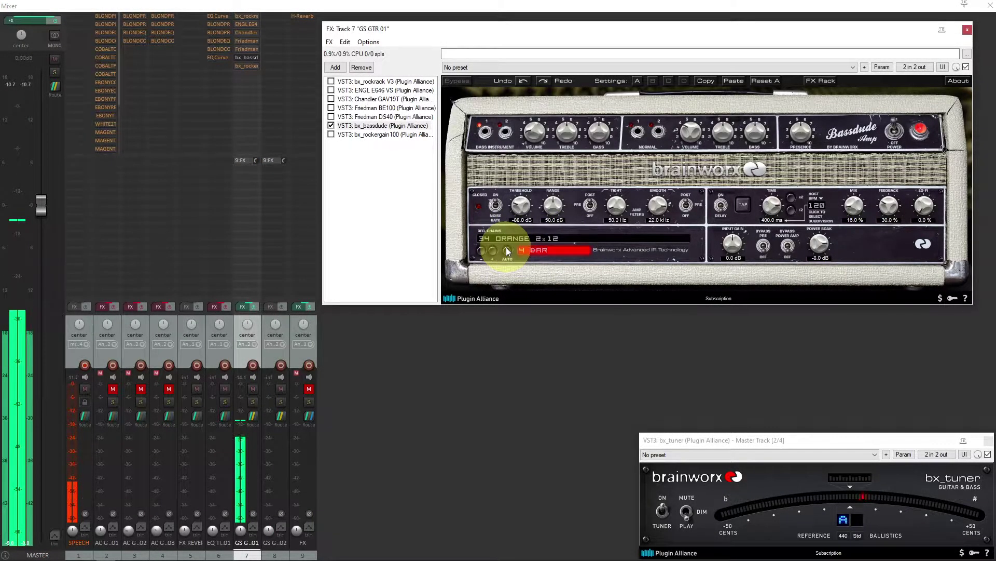
click(552, 240)
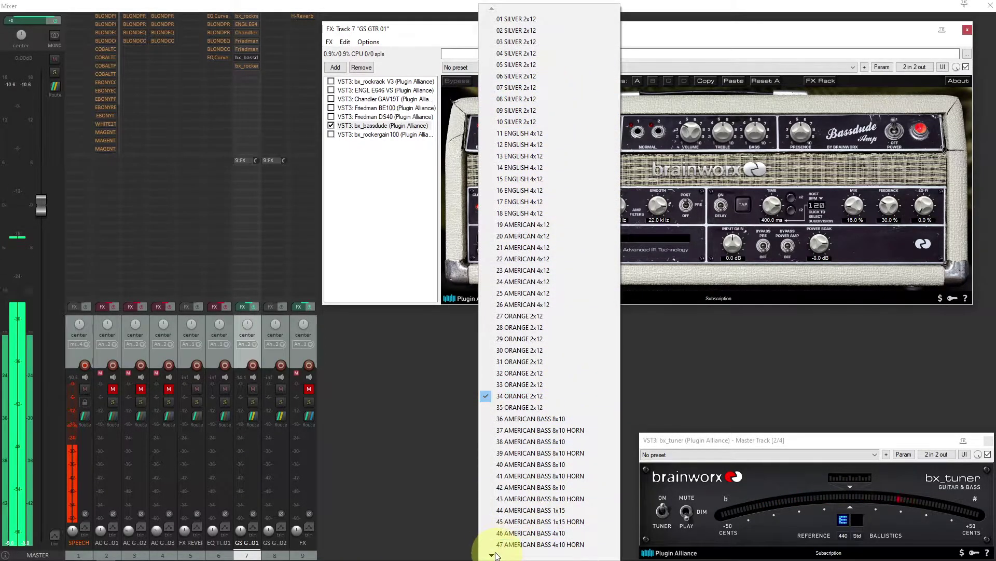
mouse_move(492, 556)
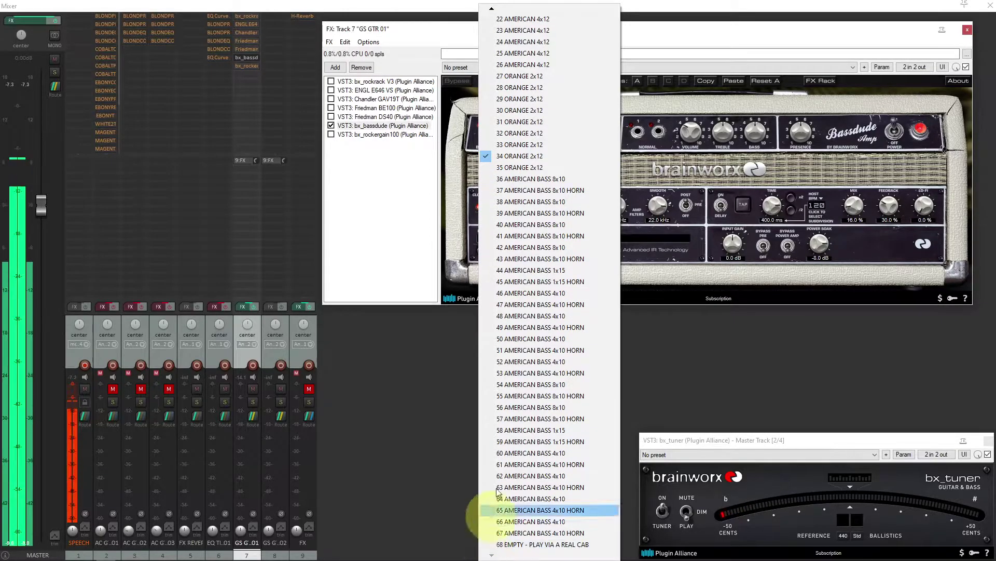
mouse_move(492, 11)
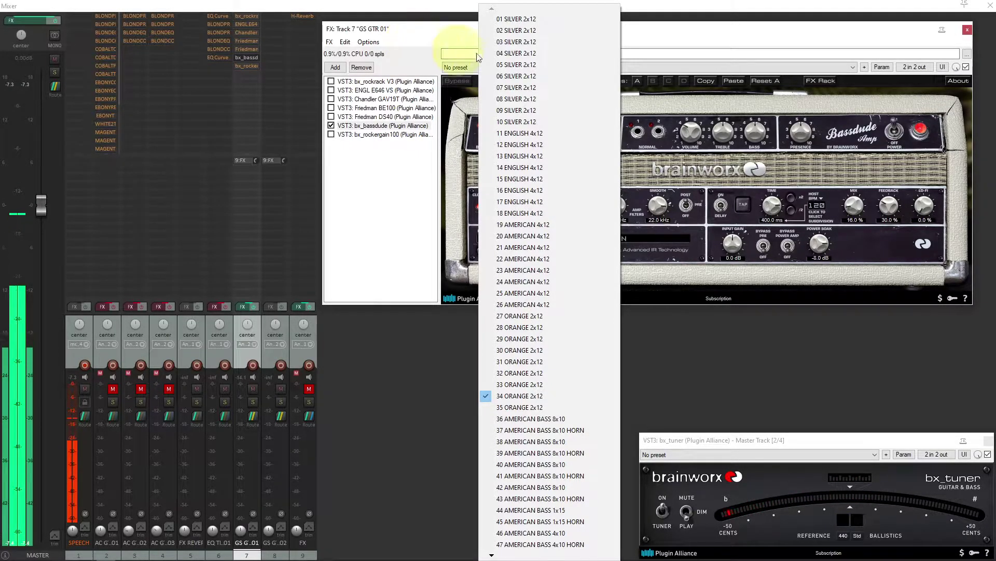
click(408, 164)
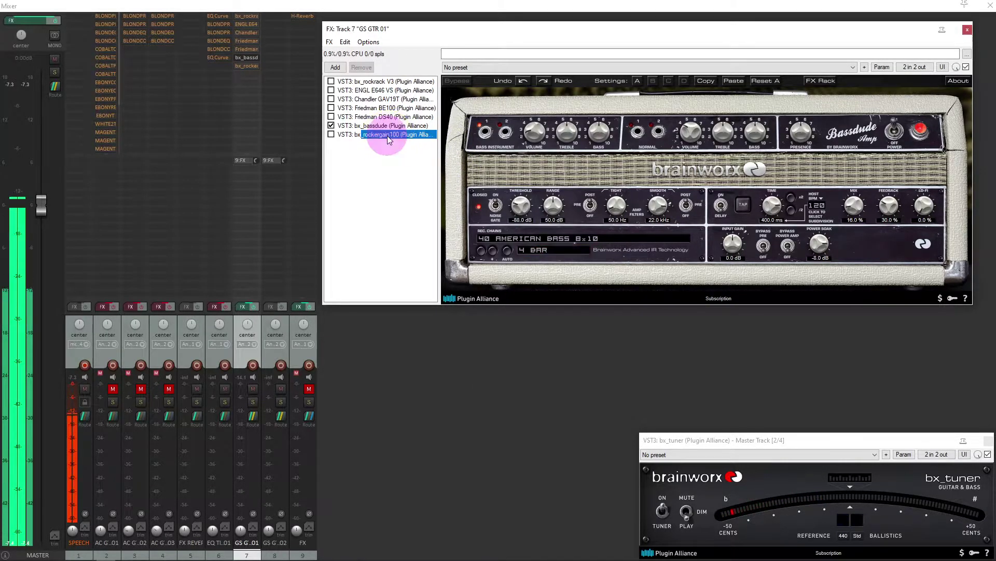
- Bypass bx_bassdude and enable bx_rockergain100 in the GS GTR 01 effects chain
click(387, 136)
click(260, 125)
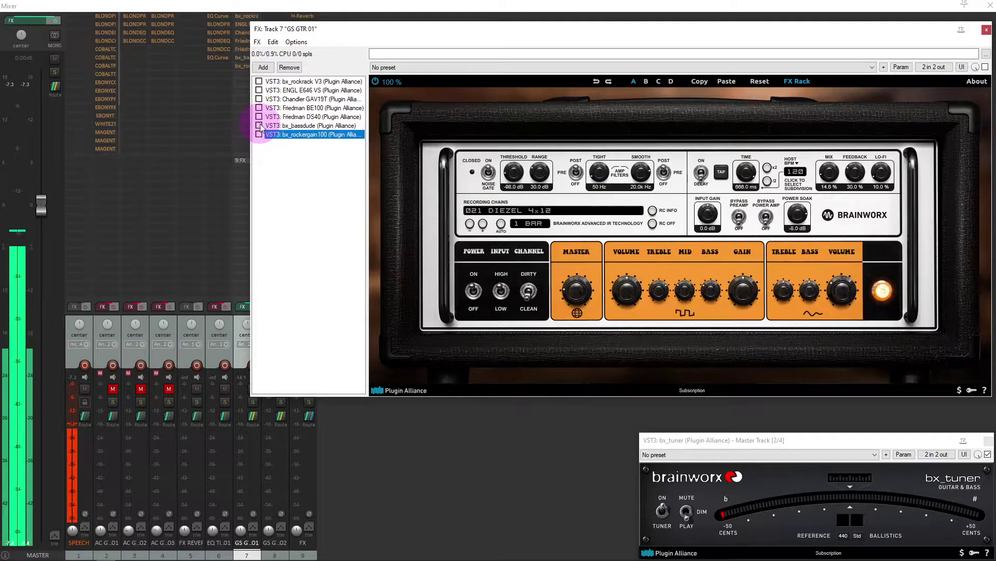
click(260, 134)
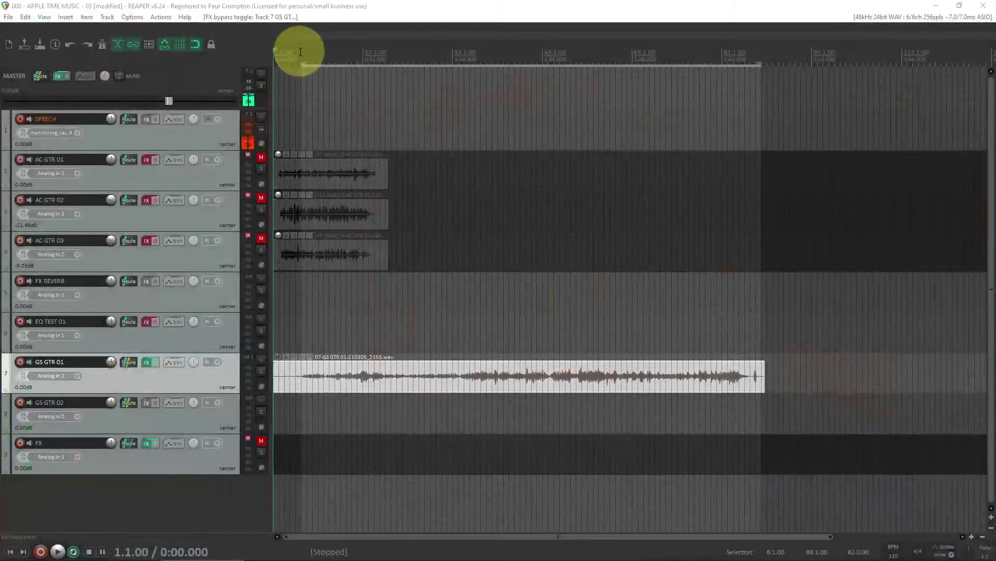
- Place the edit cursor at bar 6 and start playback of the take
click(301, 52)
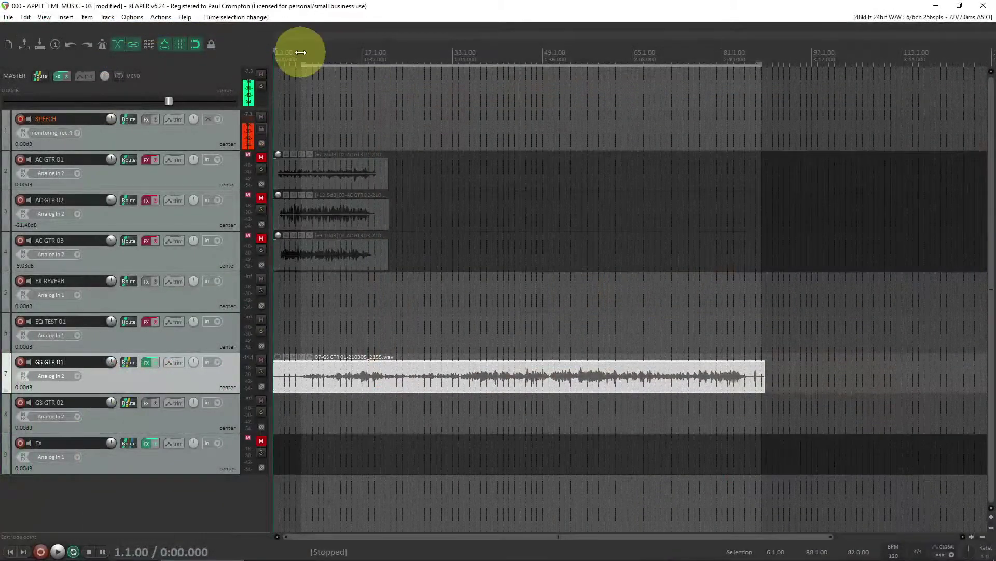
click(301, 52)
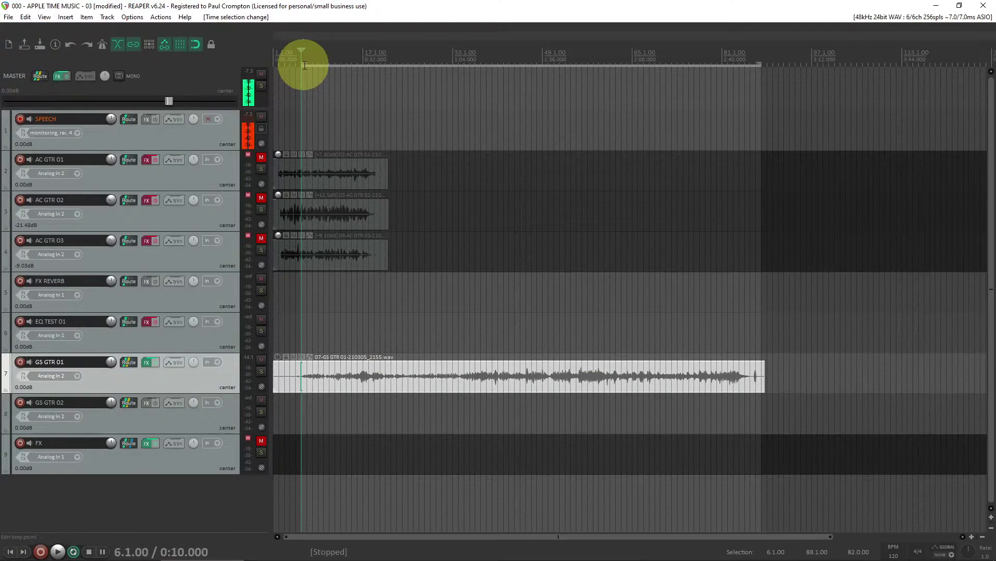
key(space)
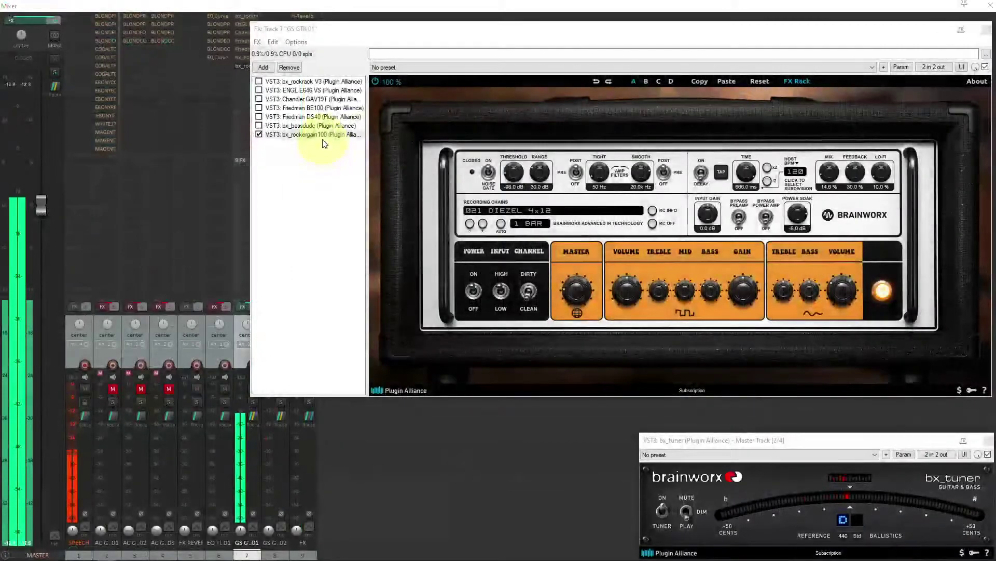
- Turn on bx_rockergain100's automatic recording-chain switching and set its interval to 4 BAR
click(502, 226)
click(502, 226)
click(518, 223)
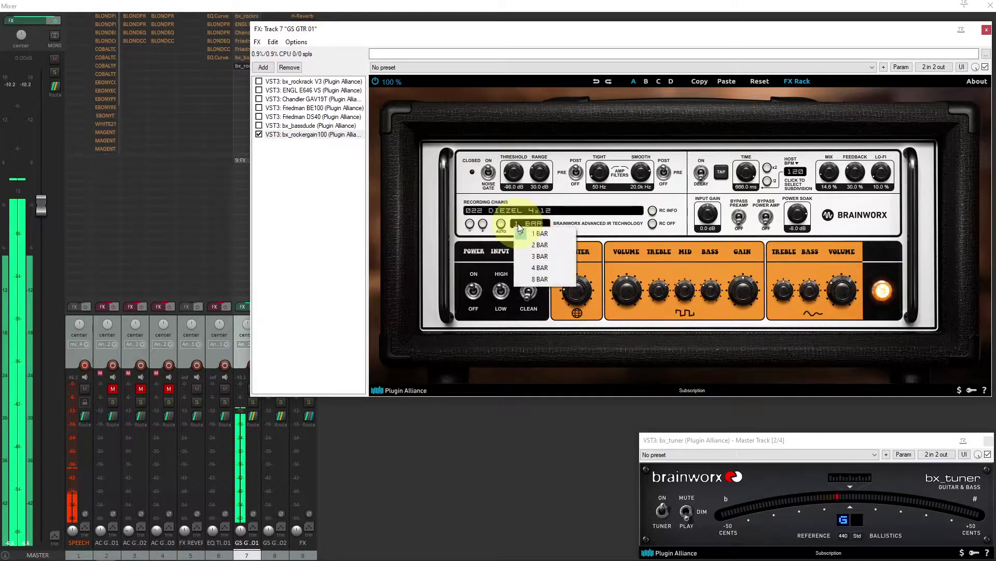
click(534, 267)
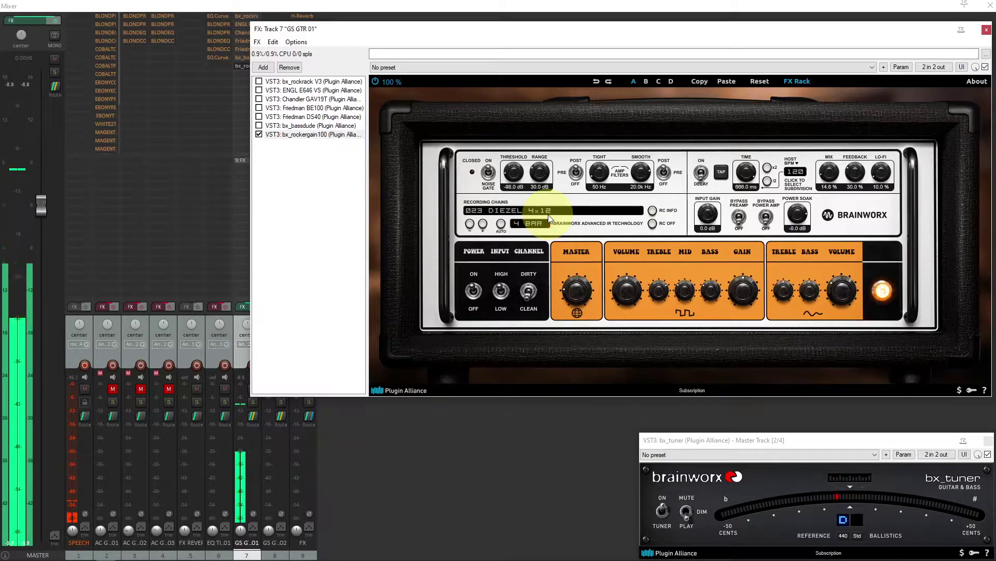
- Set bx_rockergain100's recording chain to 036 ENGLISH 4x12
scroll(550, 214, down, 1)
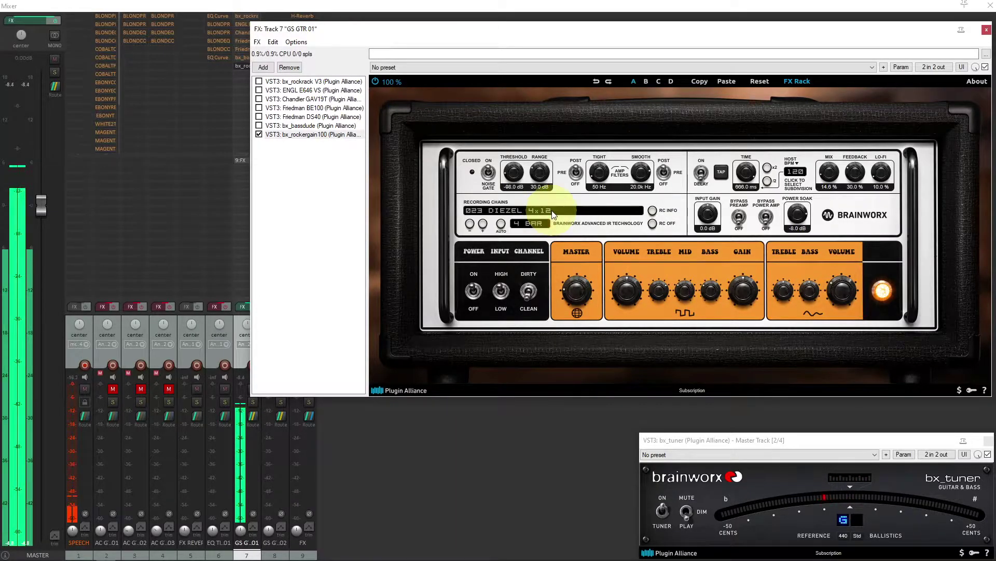
click(553, 213)
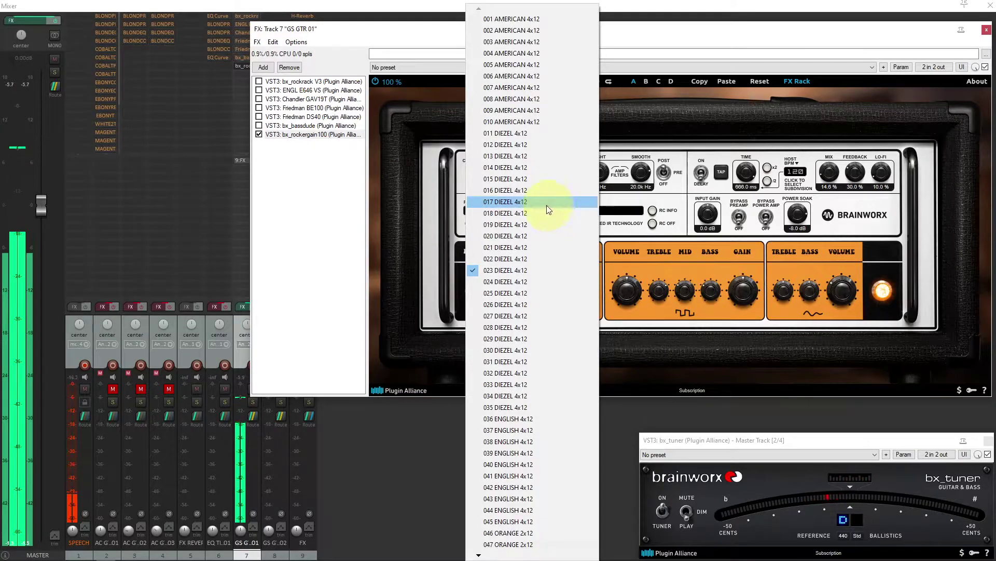
click(521, 418)
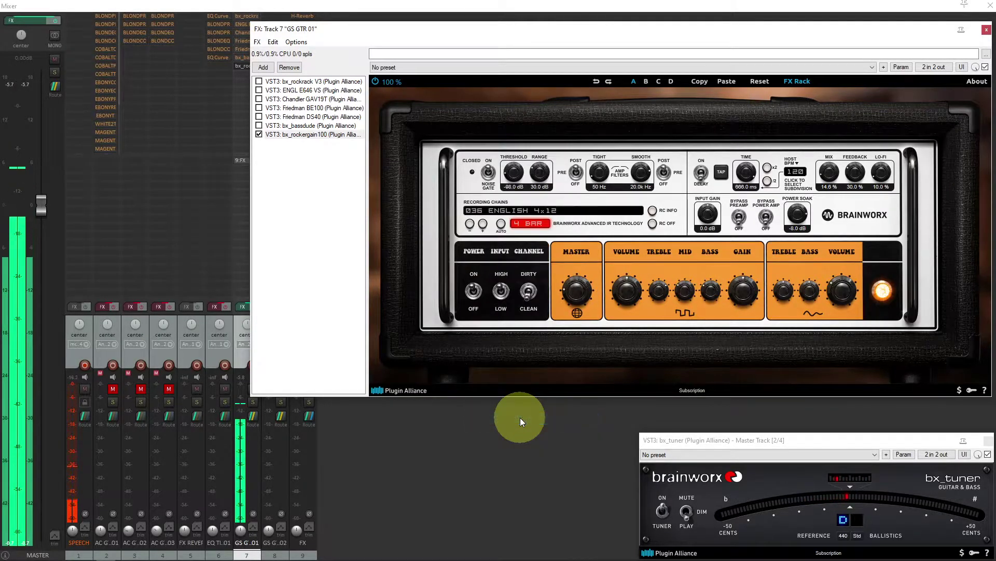
- Lower the GS GTR 01 track's volume to about -3 dB while the take plays
scroll(516, 206, down, 1)
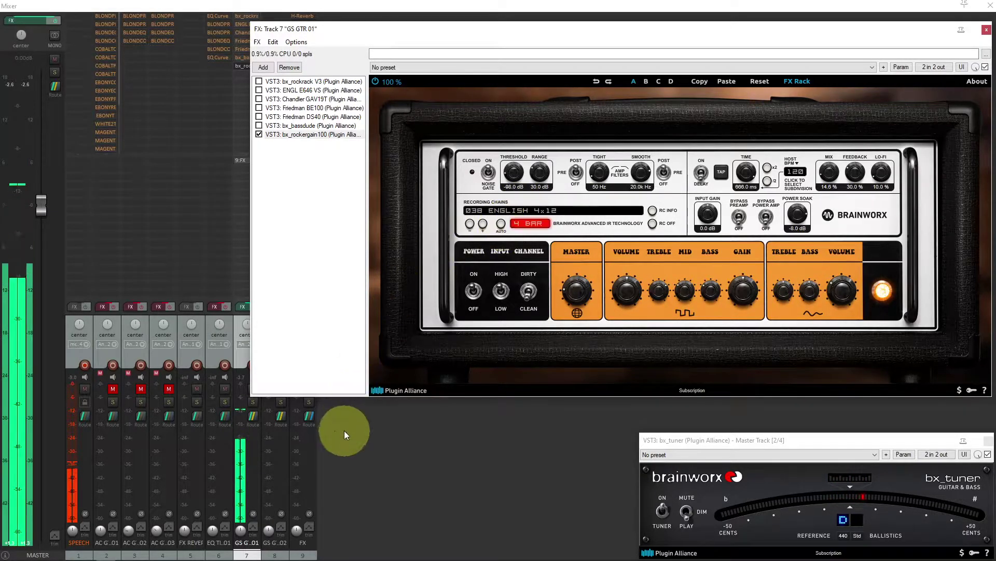
click(241, 528)
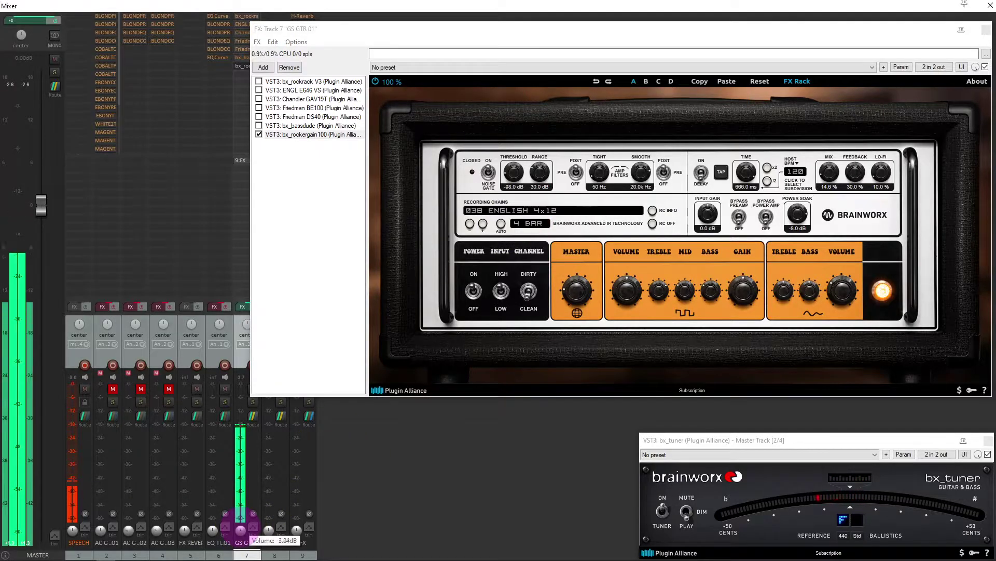
drag(241, 527, 241, 527)
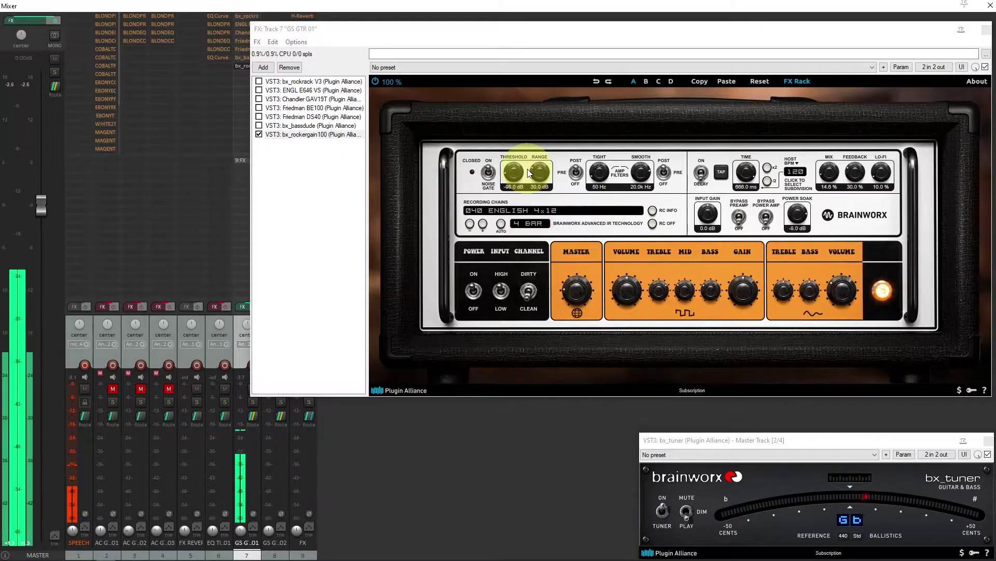
- Browse bx_rockergain100's recording-chain list while the take keeps playing
click(531, 209)
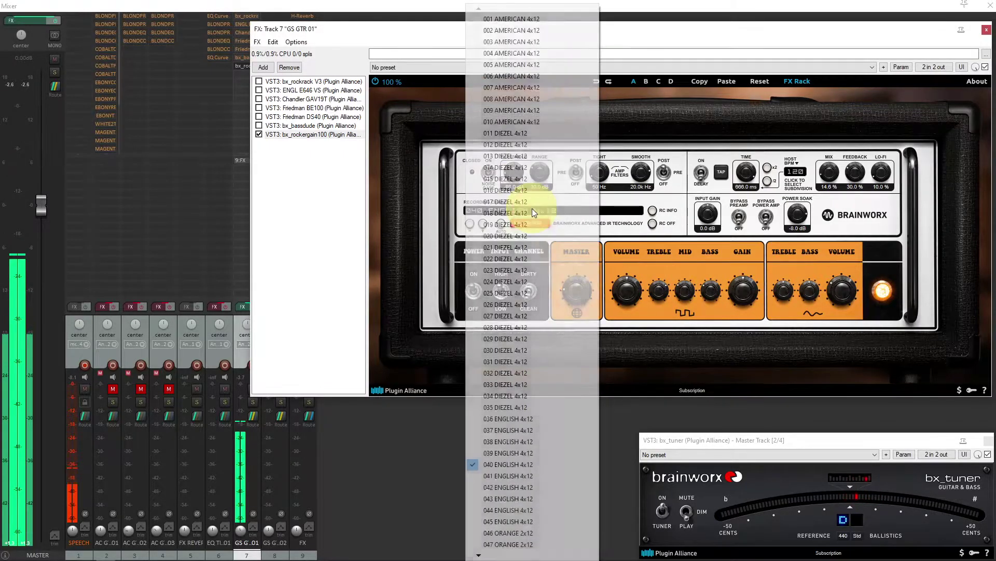
click(479, 555)
drag(480, 555, 479, 555)
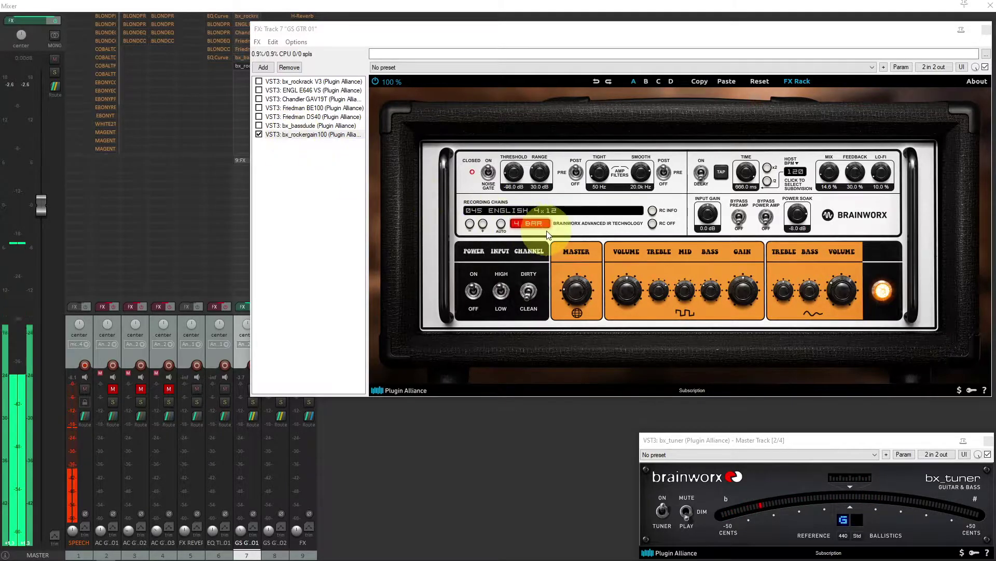
scroll(524, 211, down, 1)
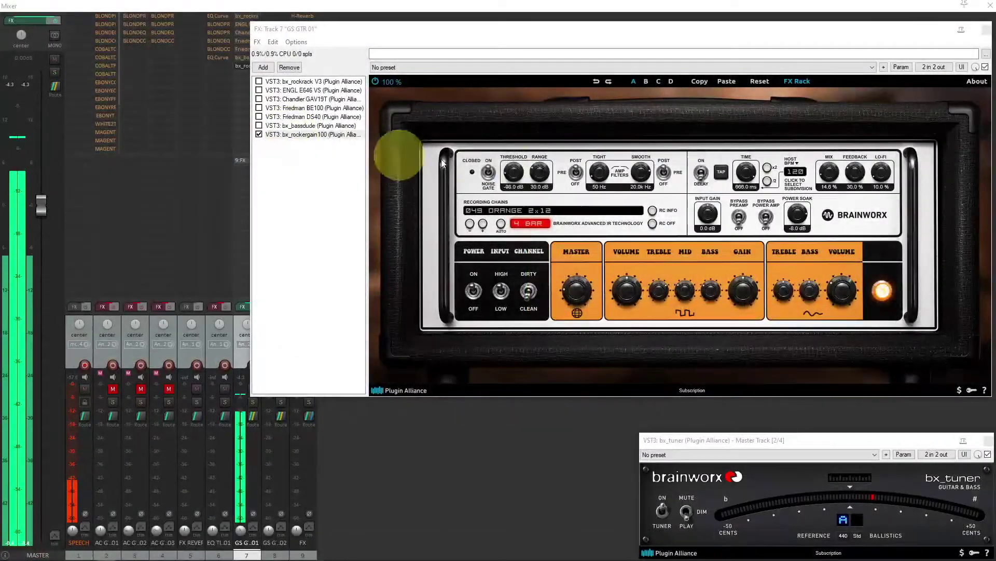
- Set bx_rockergain100's recording chain to 101 ORANGE 4x12 CREAM and turn off its automatic chain switching
click(562, 213)
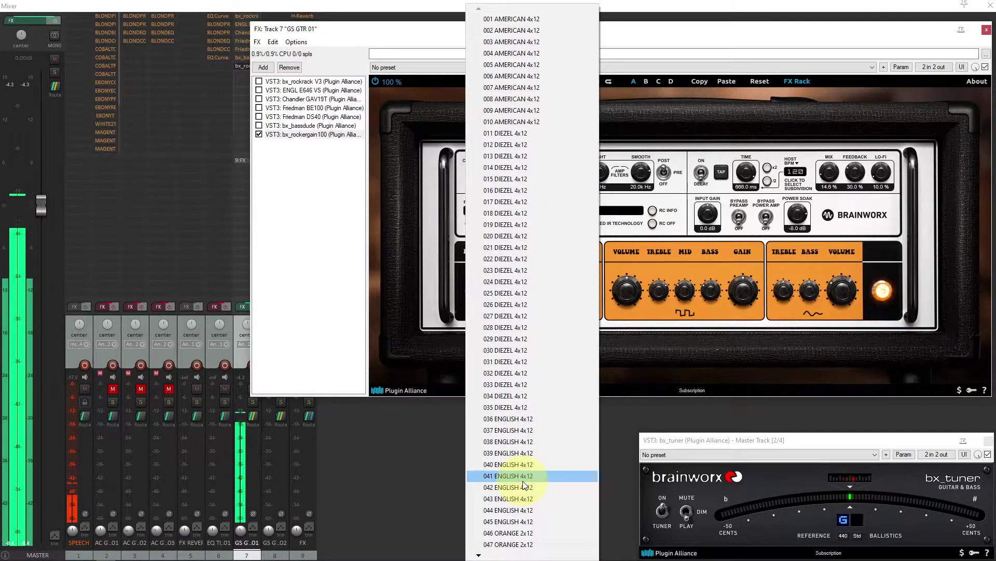
mouse_move(479, 554)
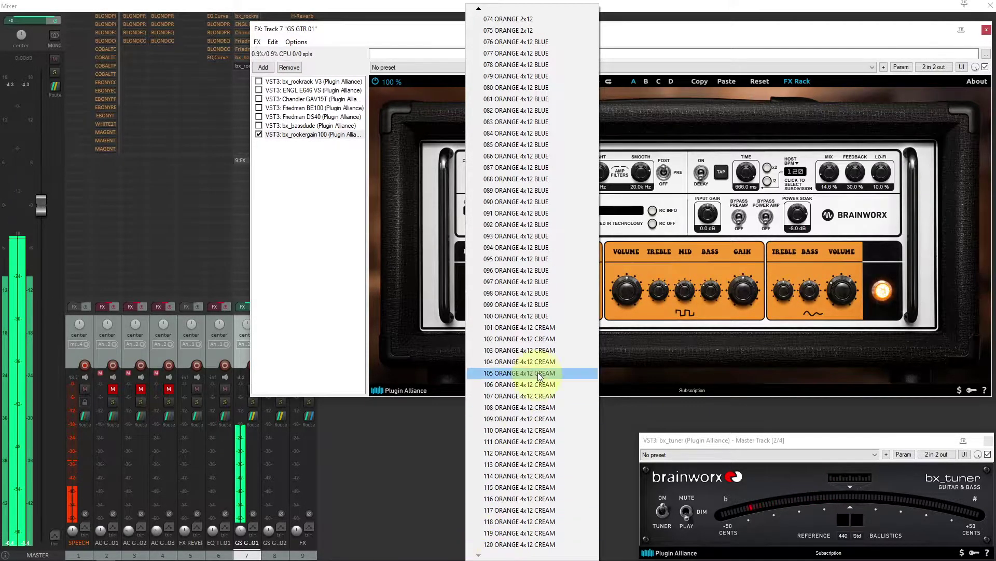
click(539, 328)
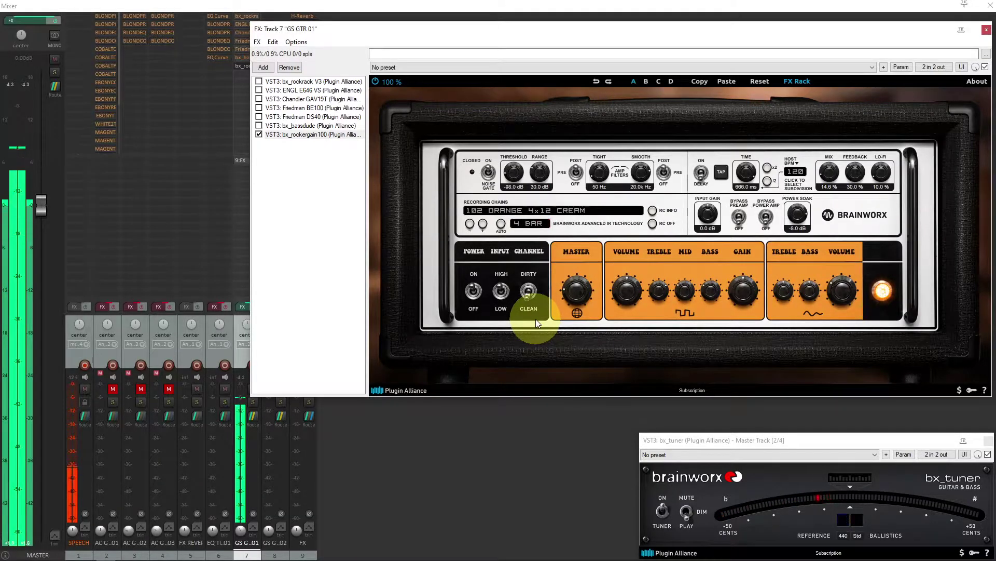
click(502, 224)
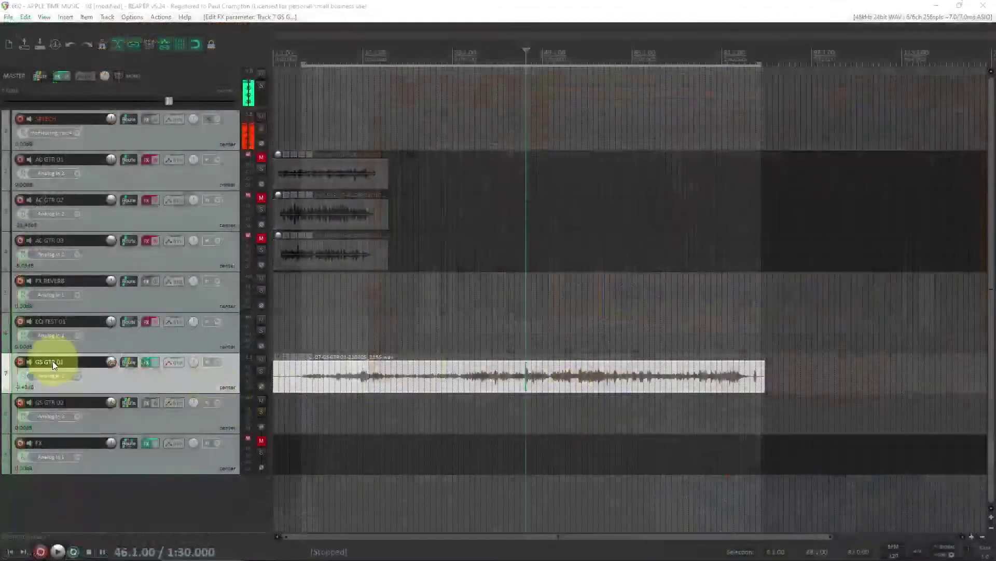
- Arm the GS GTR 01 track for recording and disarm it again
click(20, 361)
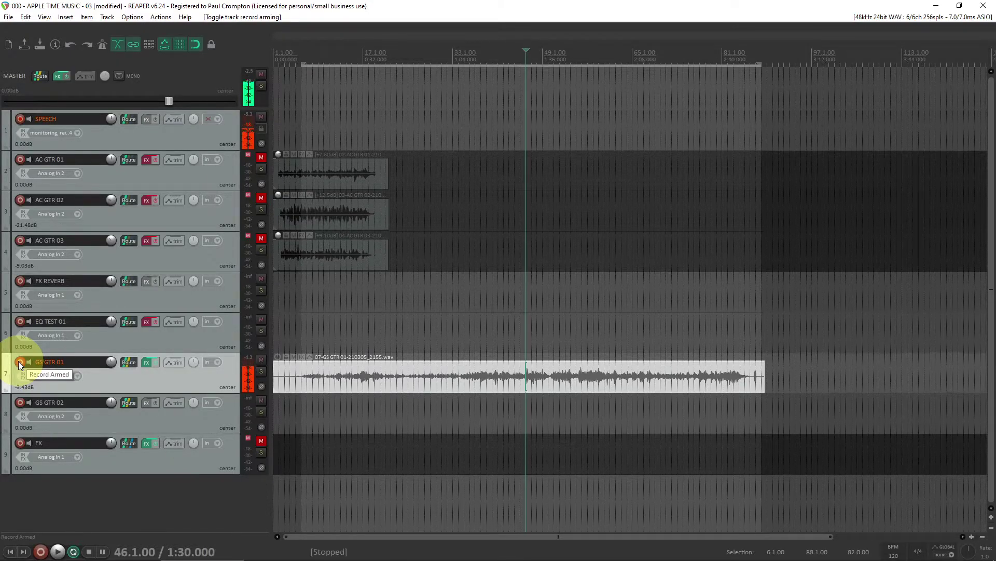
click(19, 363)
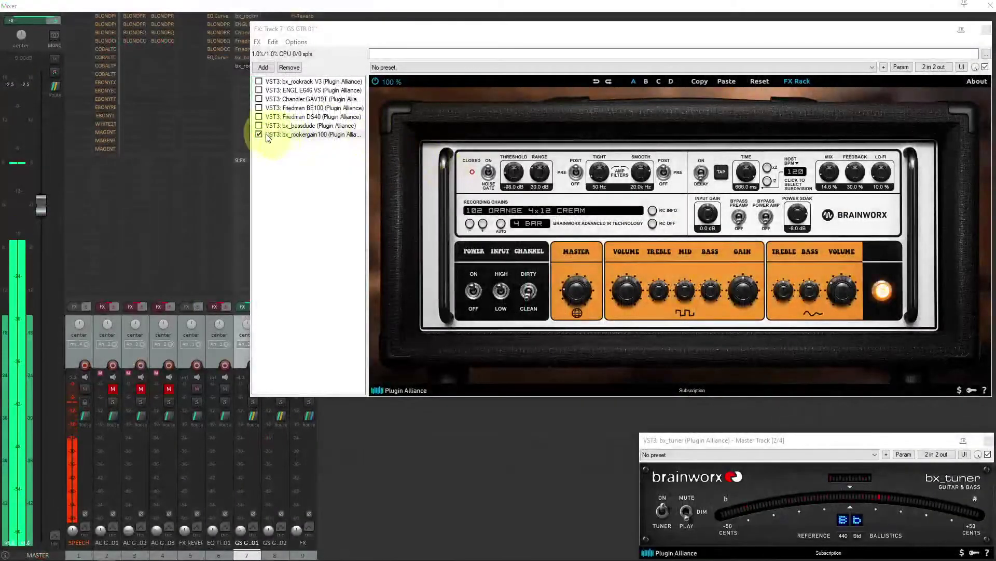
- Replace bx_rockergain100 with Friedman DS40 as the active amp on GS GTR 01, and play the take from about bar 17
click(259, 134)
click(291, 116)
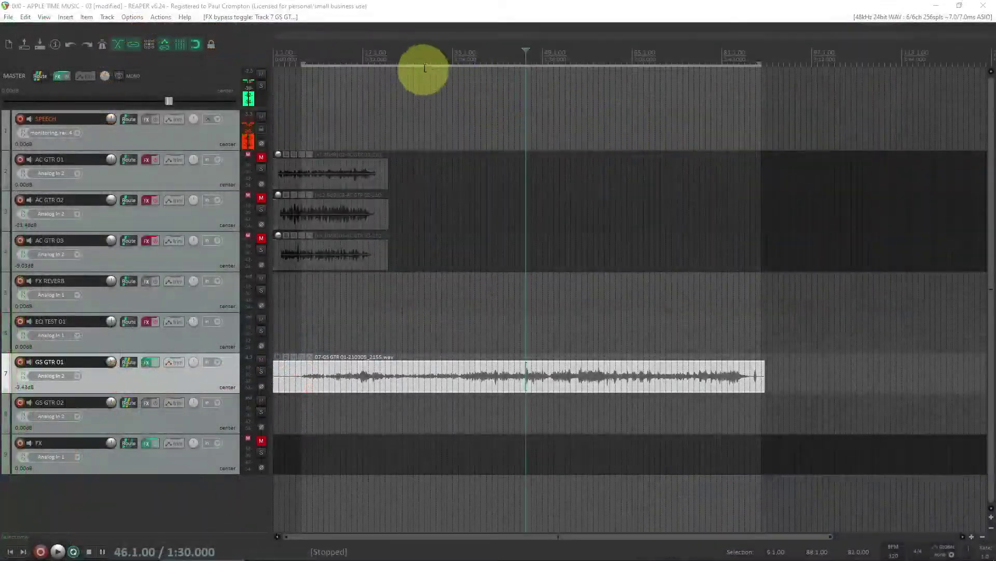
click(409, 58)
click(280, 57)
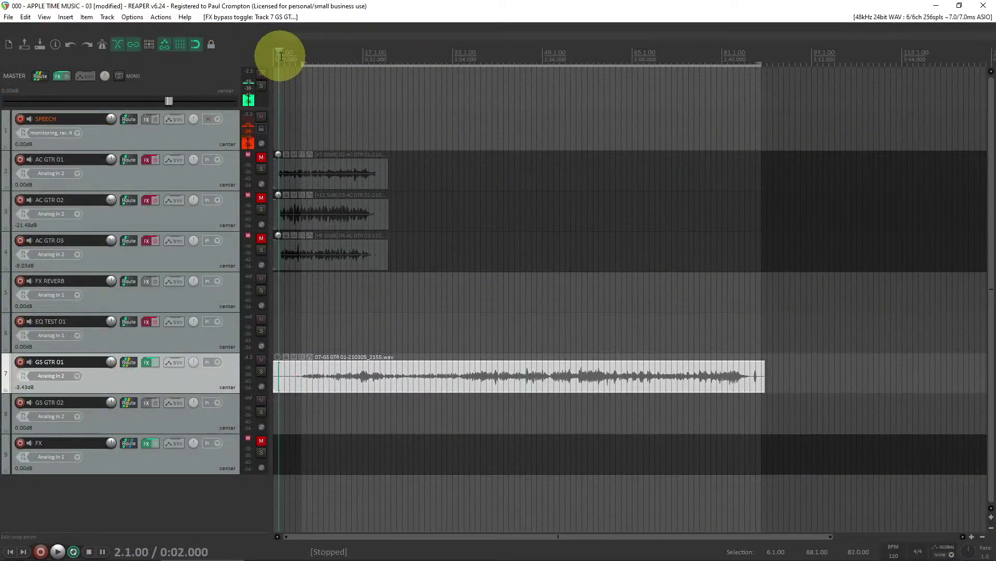
click(364, 55)
key(space)
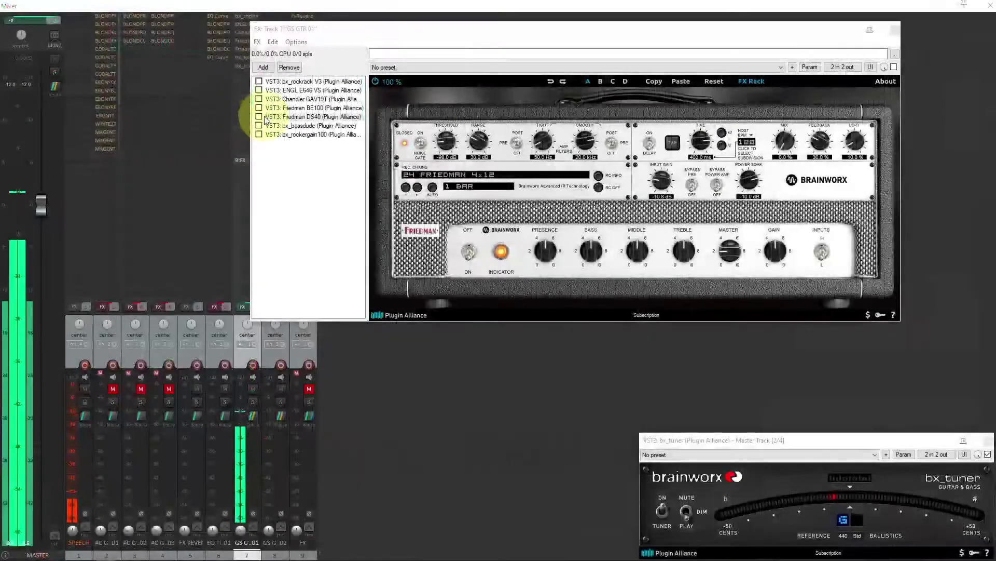
click(260, 117)
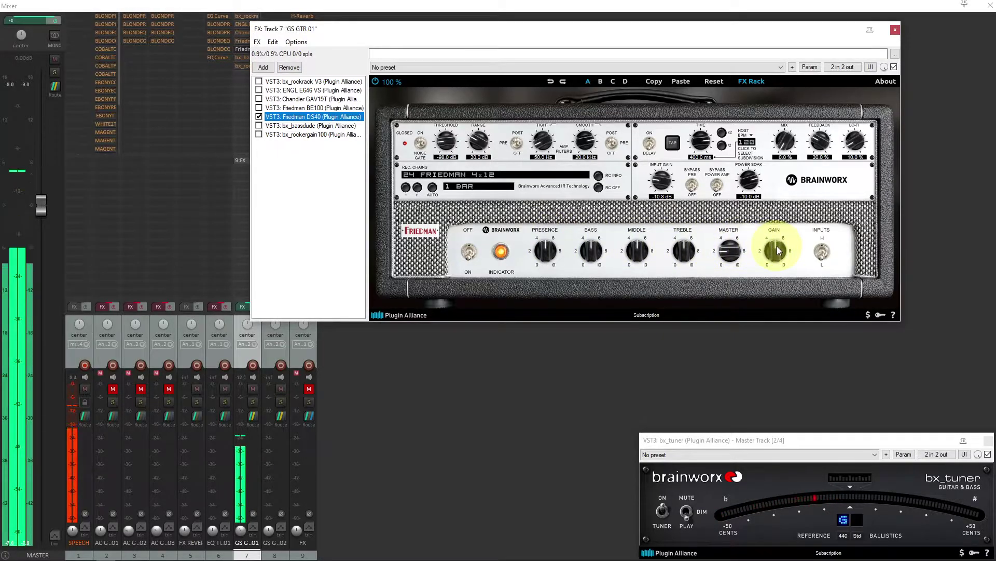
- Adjust Friedman DS40's gain and master levels and set its recording-chain switching interval to 4 BAR
drag(777, 246, 747, 214)
click(730, 251)
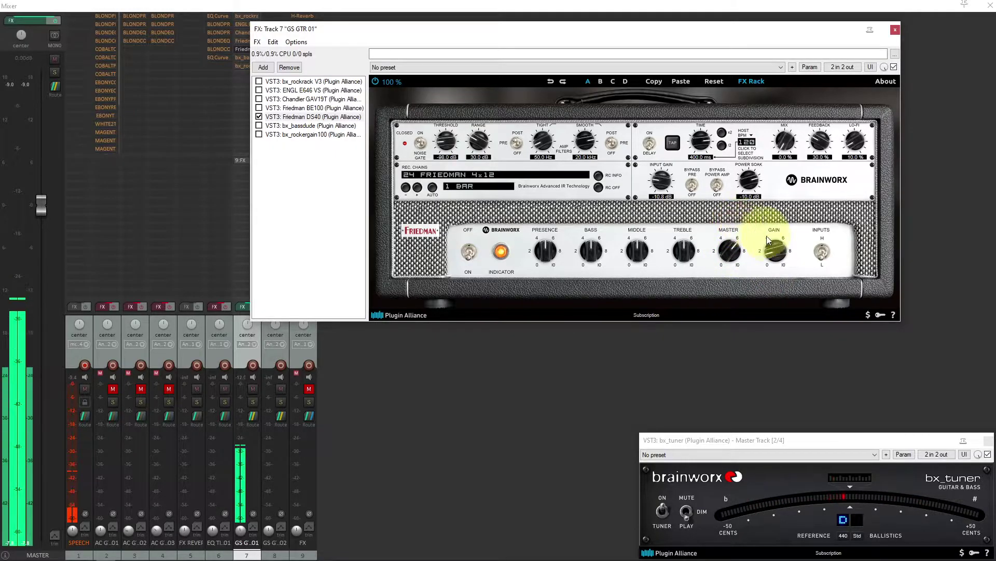
click(772, 244)
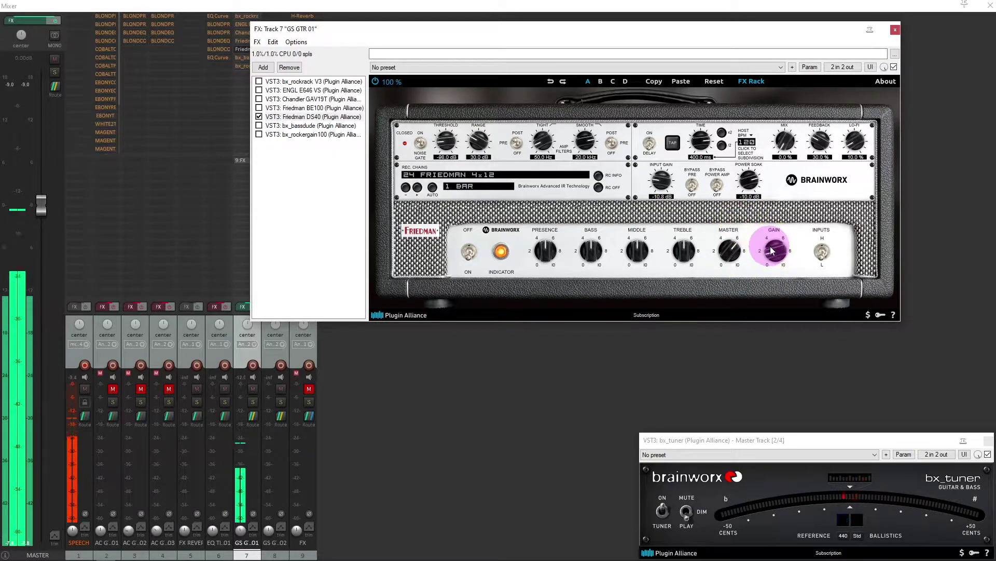
click(737, 238)
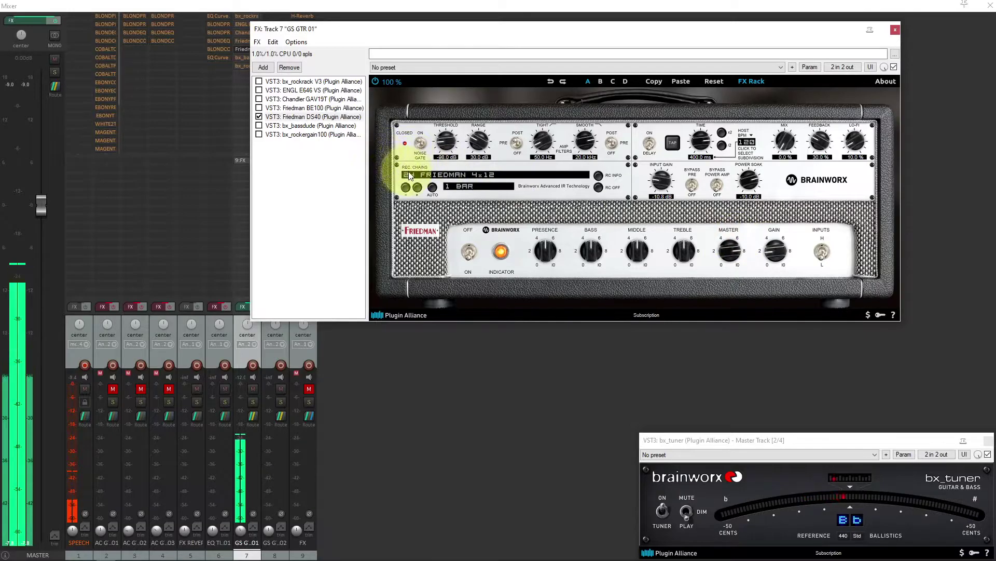
click(447, 185)
click(464, 229)
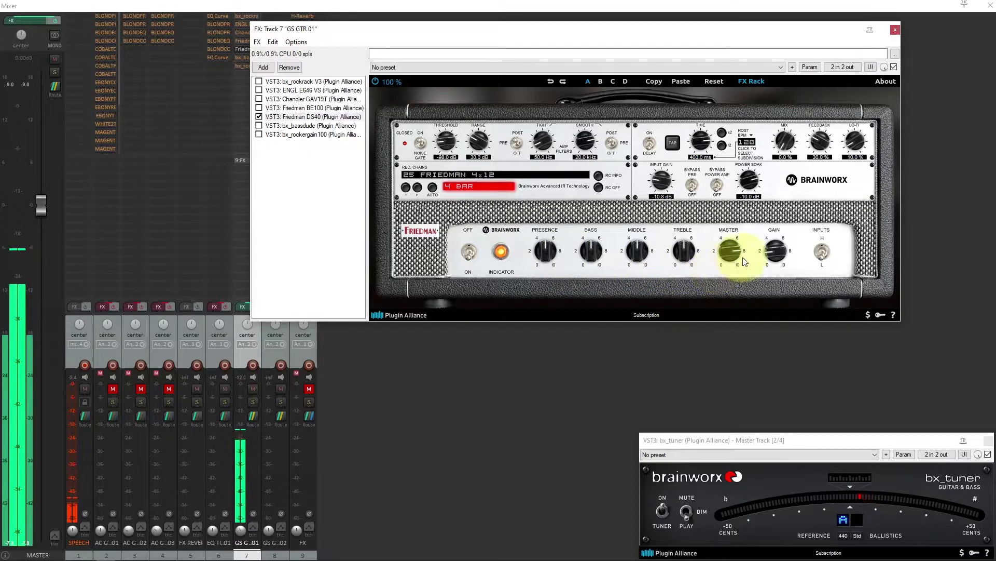
- Readjust Friedman DS40's gain and master and reshape its bass, middle and treble tone
click(767, 253)
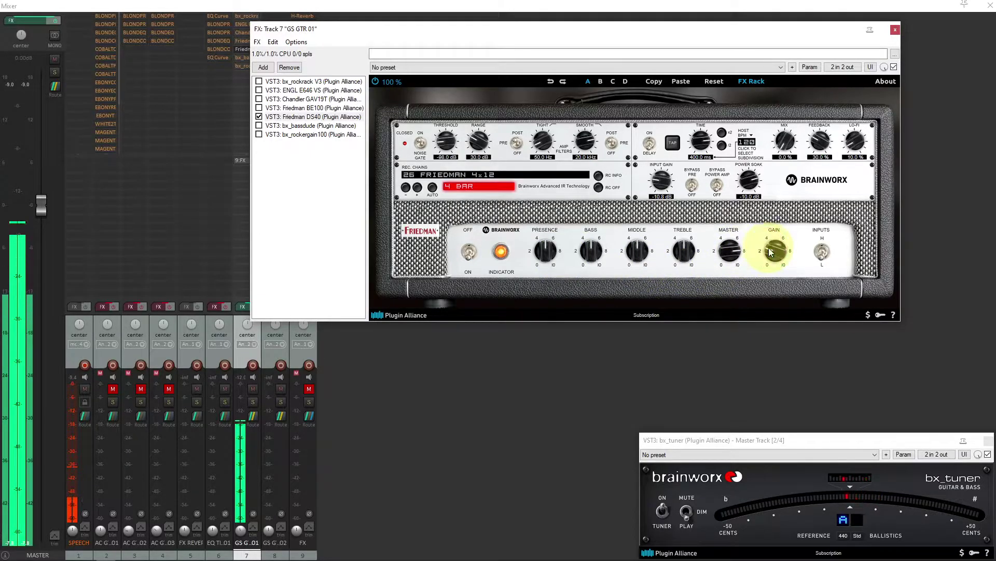
drag(731, 250, 740, 247)
click(774, 252)
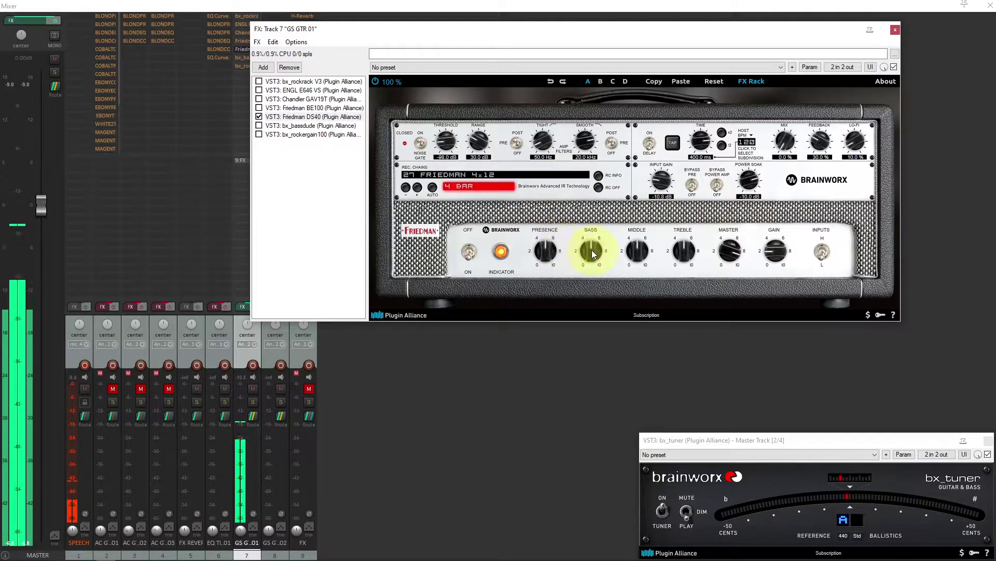
mouse_move(592, 253)
mouse_down()
mouse_move(642, 238)
mouse_move(689, 244)
mouse_move(597, 255)
mouse_up()
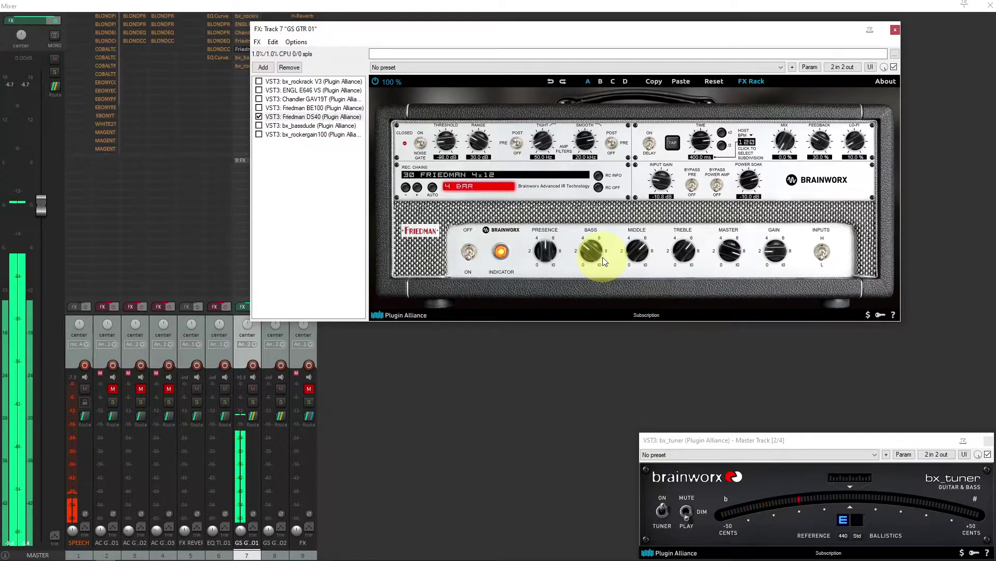
scroll(495, 190, down, 1)
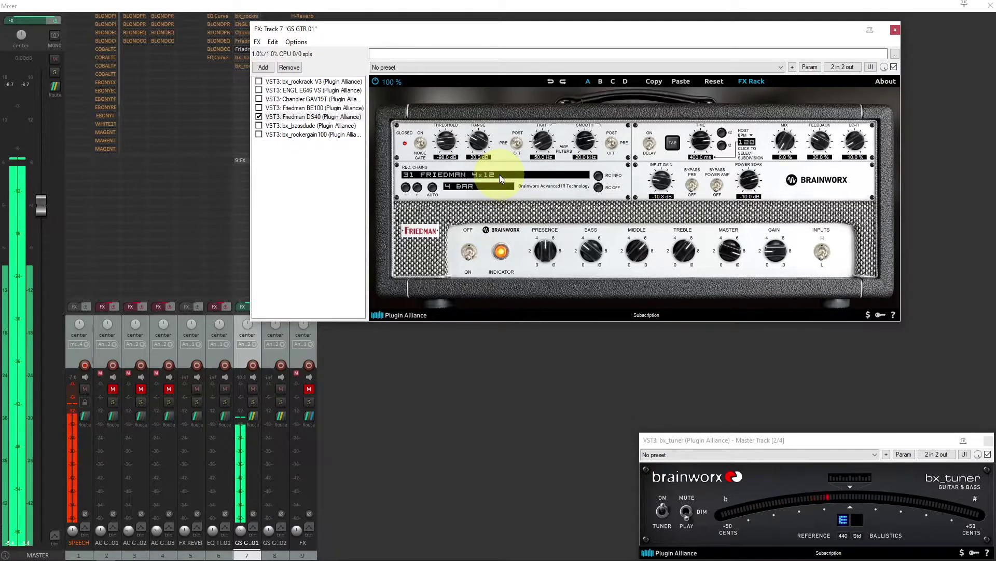
- Browse Friedman DS40's recording chains and set the chain to 57 AMERICAN 4X12
click(499, 176)
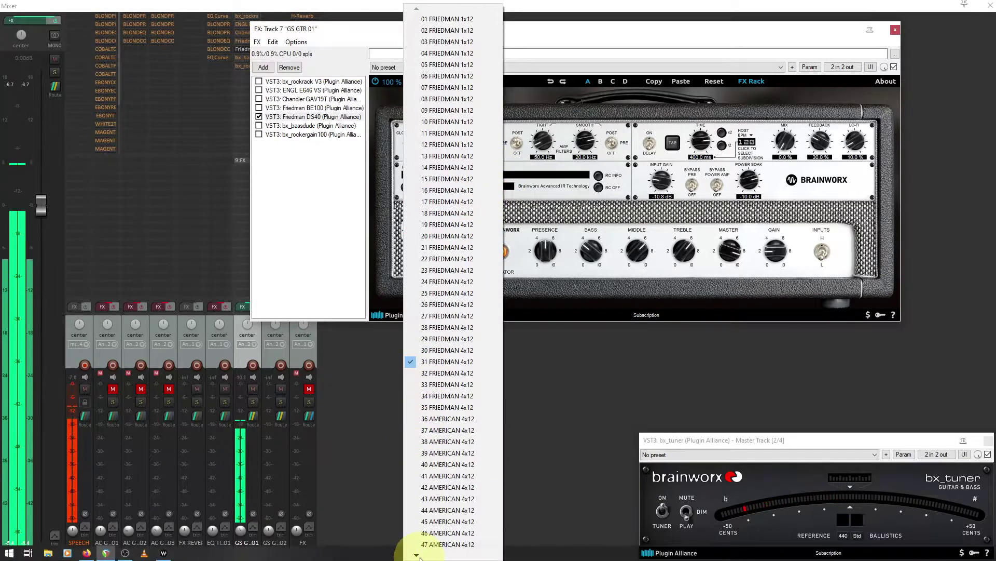
click(417, 556)
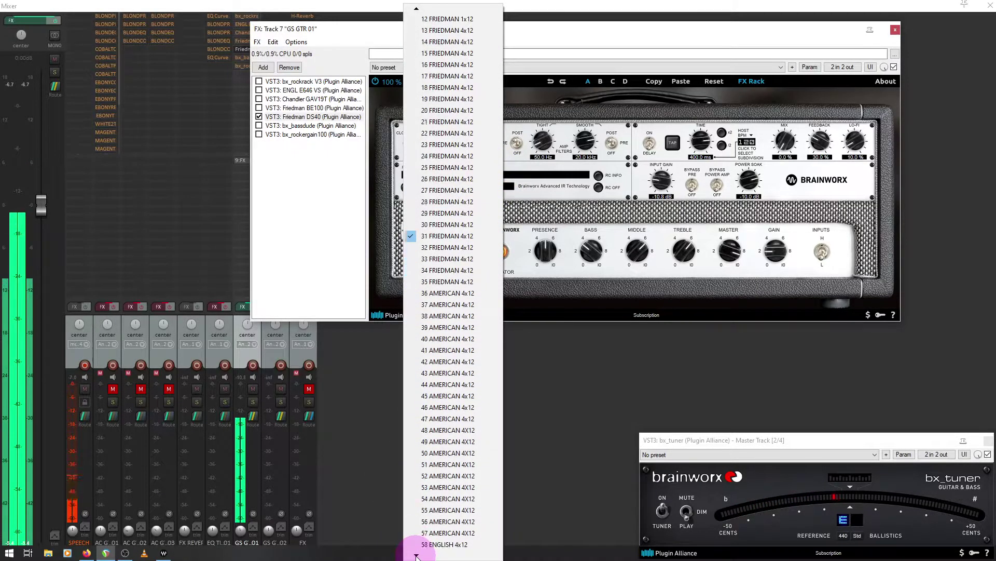
click(416, 556)
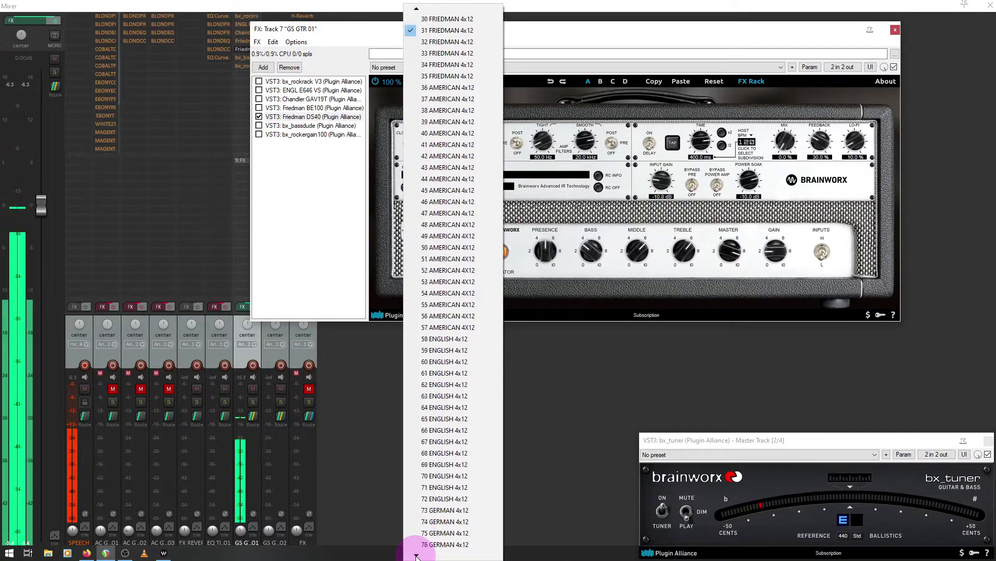
click(416, 556)
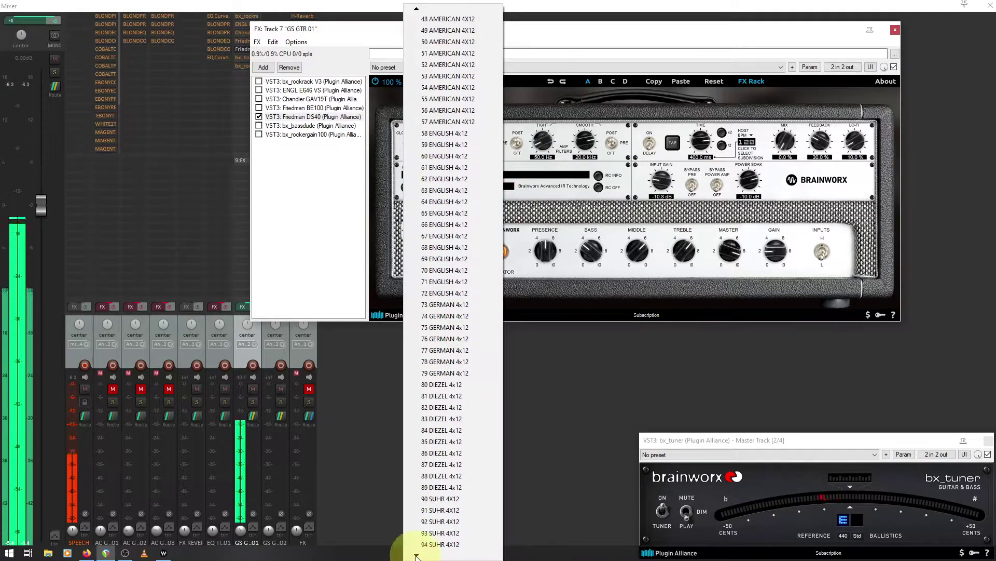
click(416, 556)
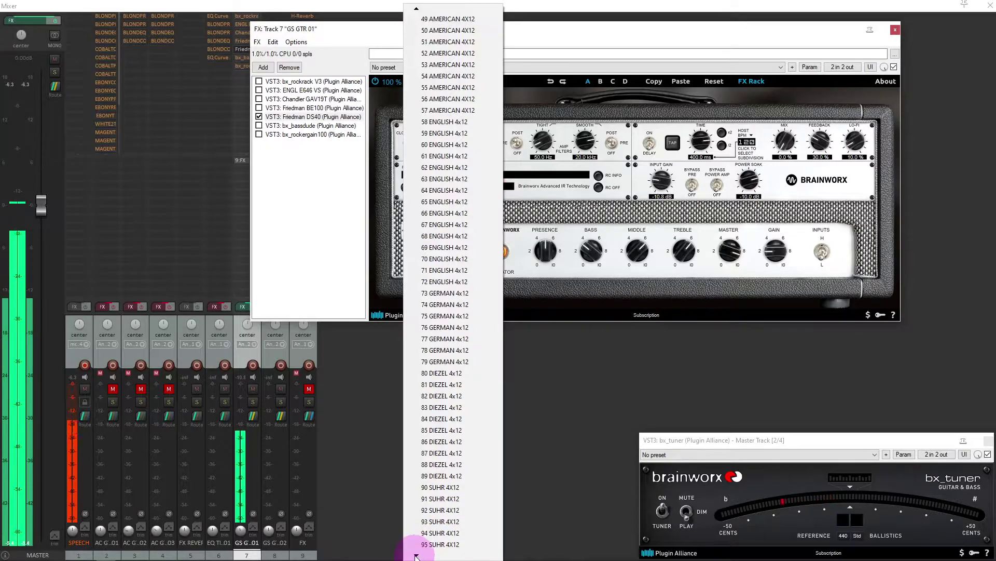
click(416, 556)
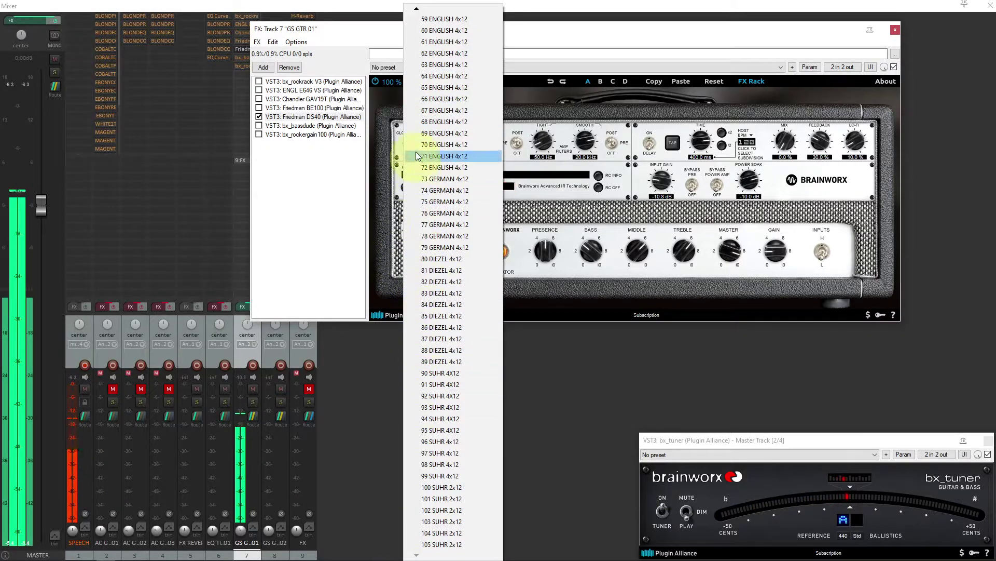
click(416, 9)
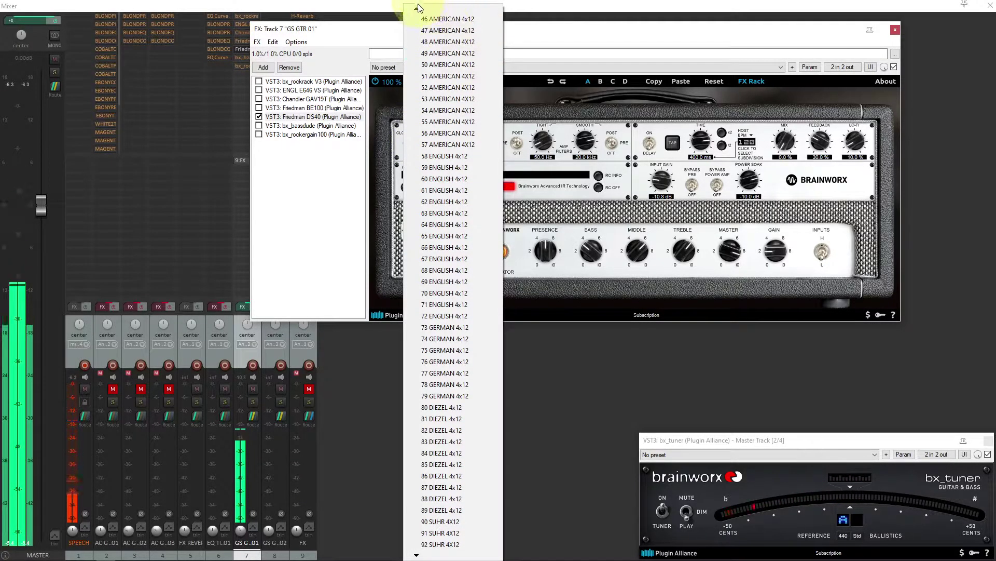
click(417, 9)
click(416, 9)
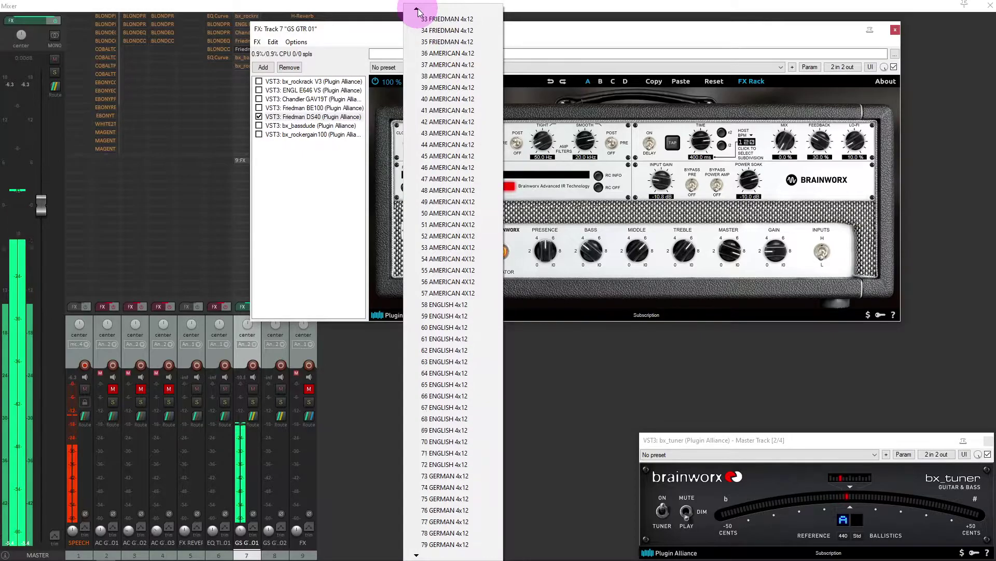
click(417, 9)
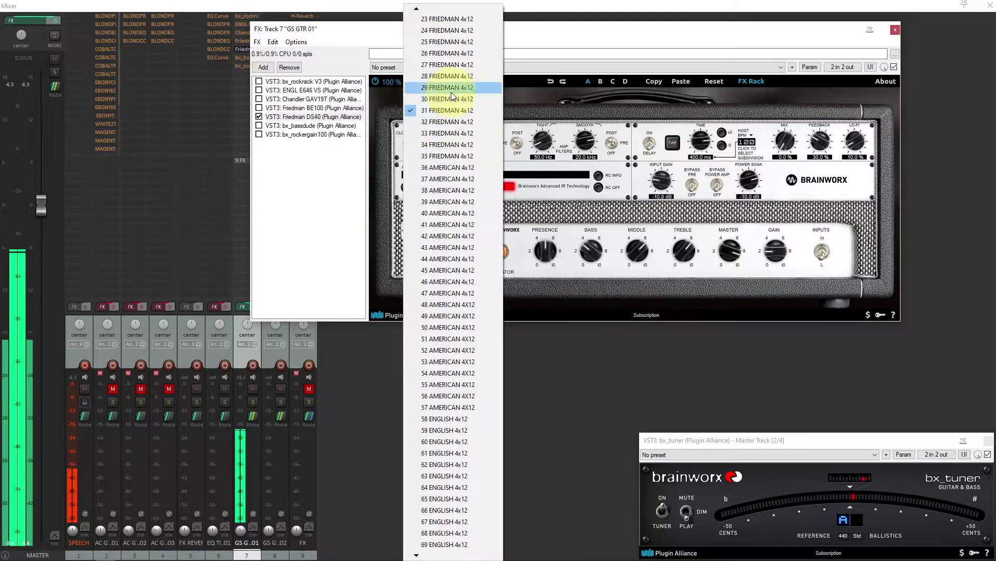
click(453, 407)
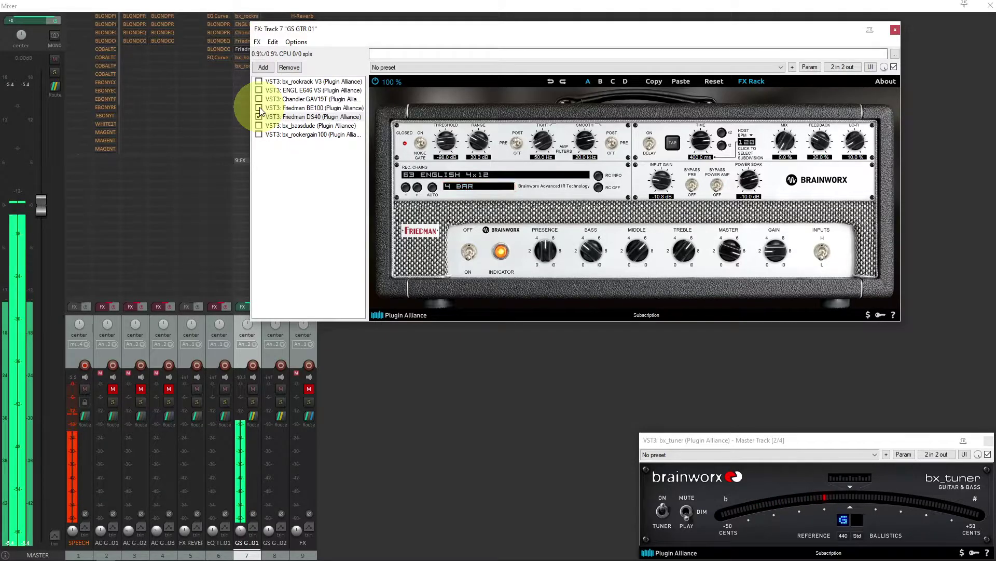
- Enable Friedman BE100 on GS GTR 01, bypass Friedman DS40, and show the BE100's controls
click(259, 109)
click(259, 117)
click(281, 108)
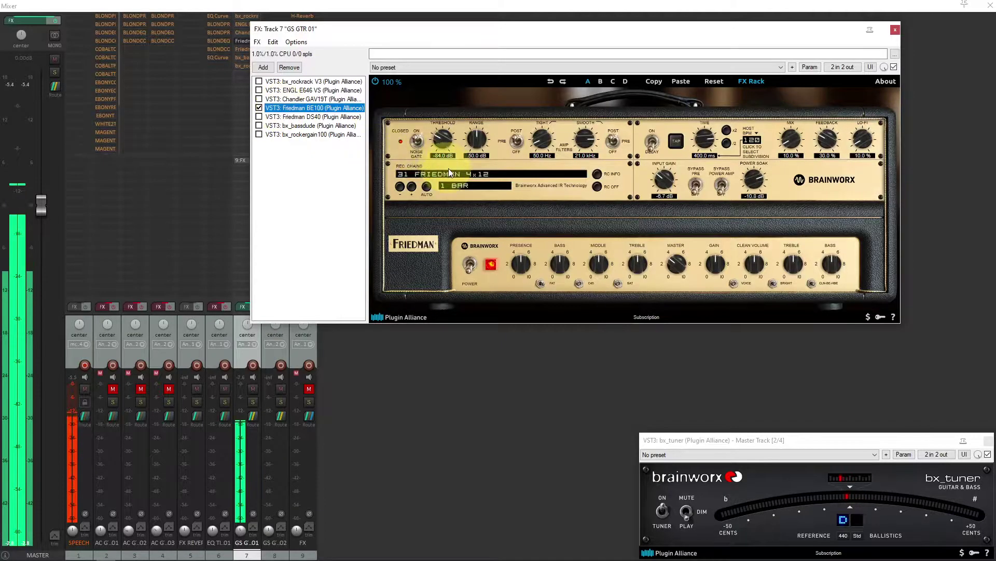
- Set Friedman BE100's recording-chain switching interval to 4 BAR and lower its gain to about 2
click(465, 185)
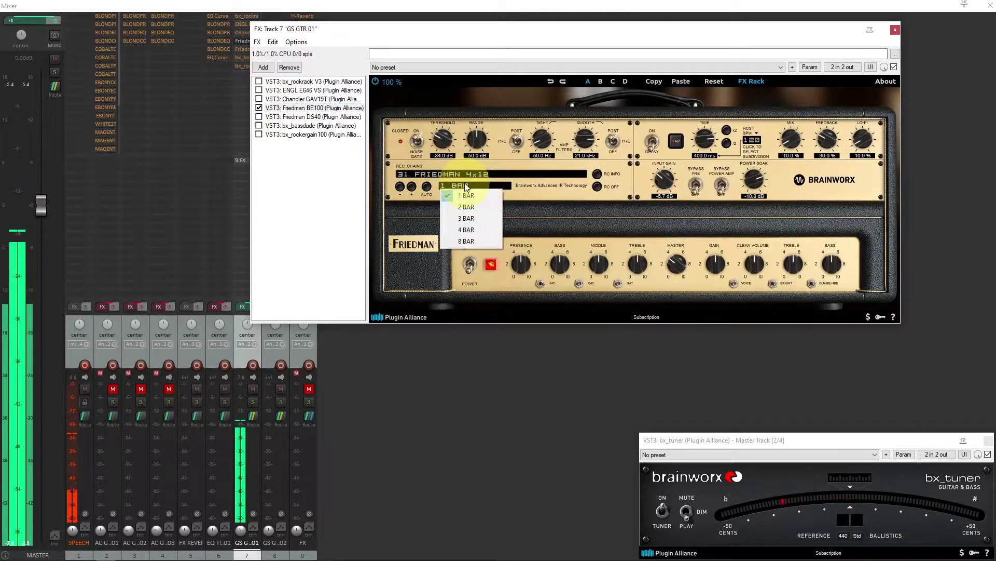
click(467, 230)
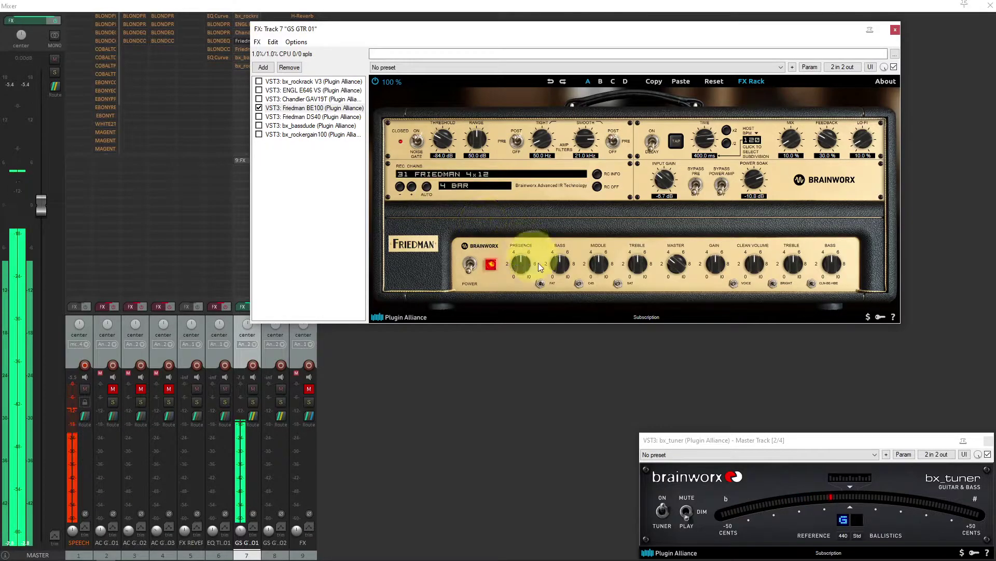
drag(718, 270, 715, 291)
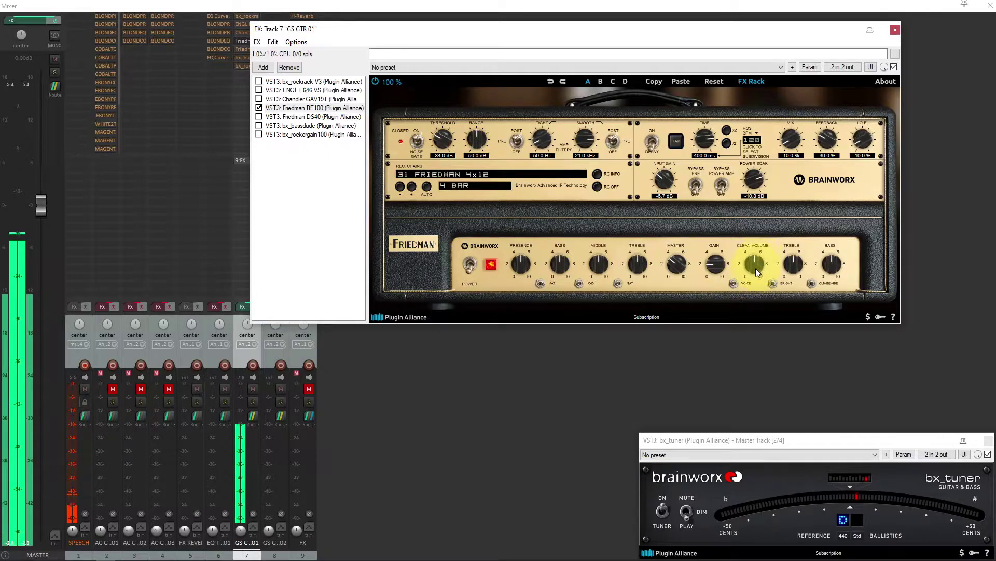
- Raise Friedman BE100's master and readjust its gain and clean volume
drag(675, 266, 696, 248)
click(712, 264)
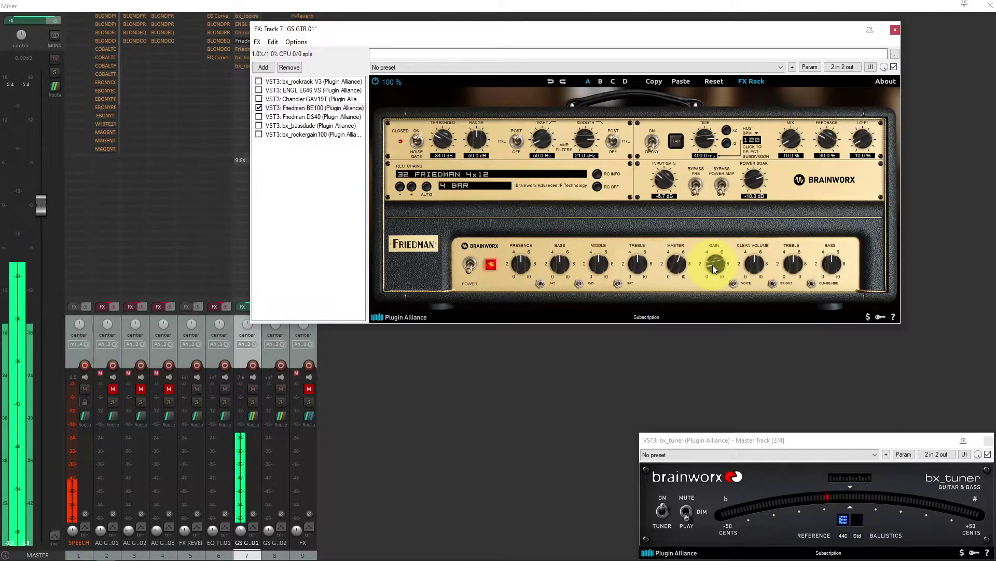
click(754, 282)
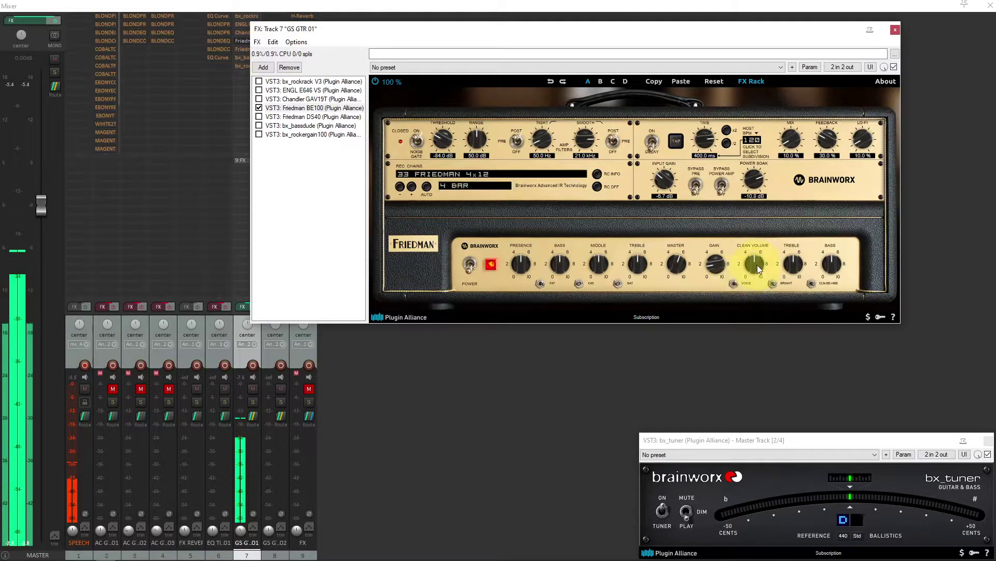
mouse_move(756, 253)
mouse_down()
mouse_move(761, 238)
mouse_move(760, 266)
mouse_up()
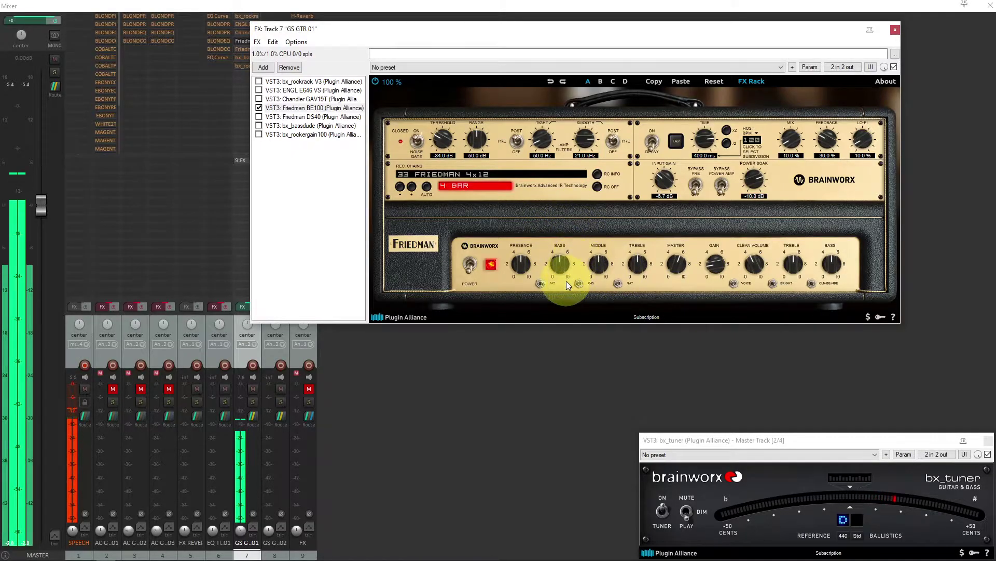
- Toggle Friedman BE100's FAT, C45 and SAT switches to audition their effect on the tone
click(526, 282)
click(539, 283)
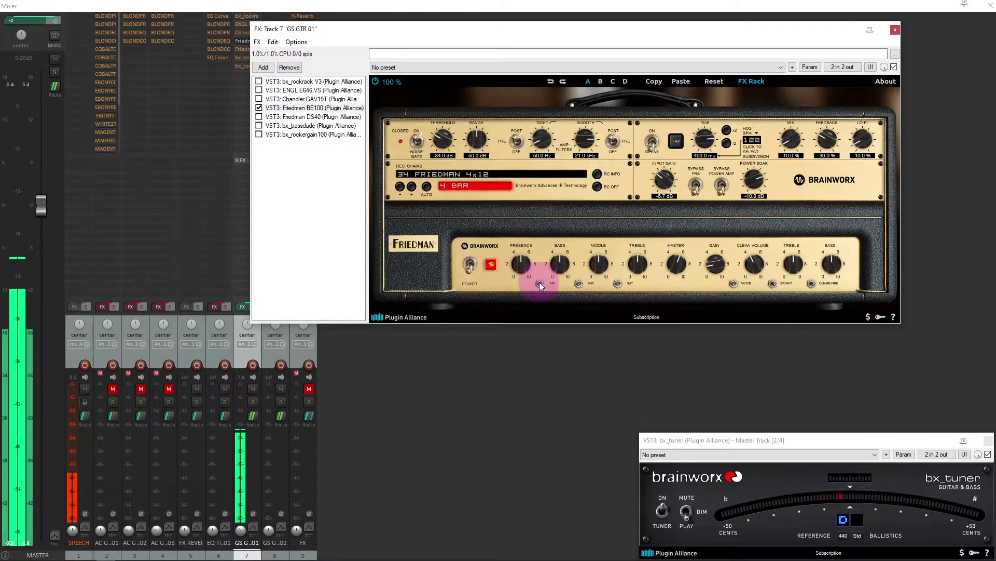
click(579, 283)
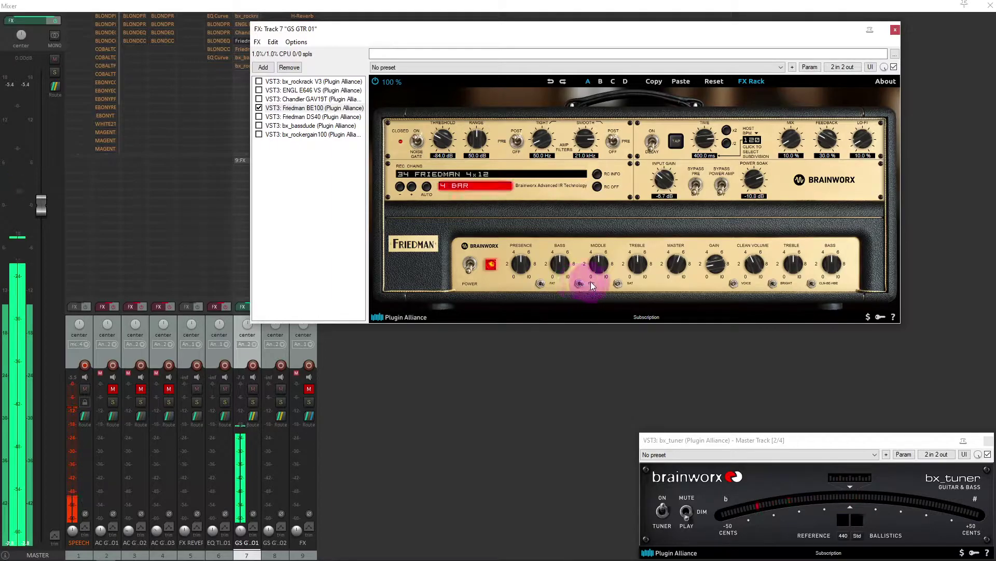
click(568, 282)
click(620, 283)
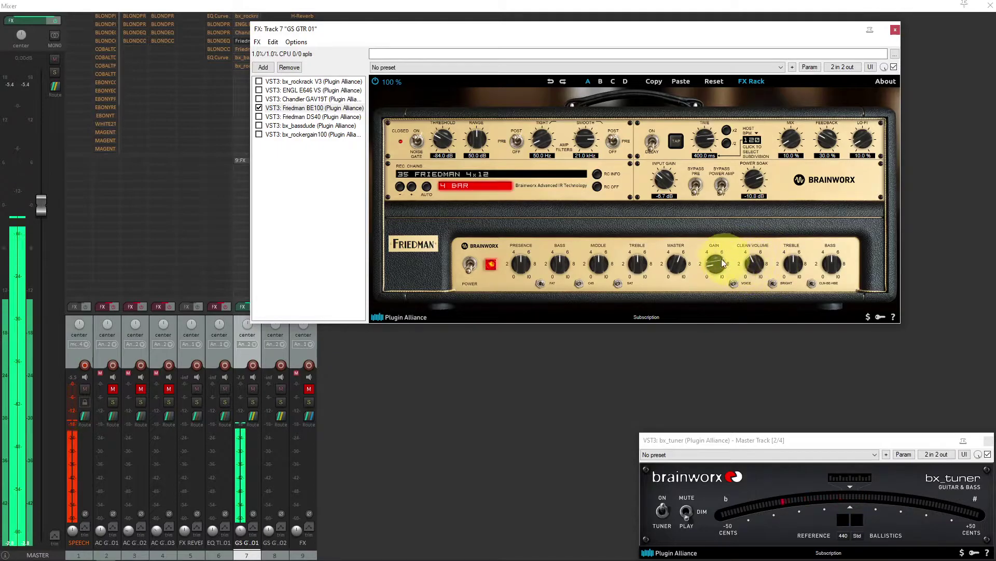
- Rebalance Friedman BE100's master against its clean volume
drag(679, 288, 680, 291)
click(756, 259)
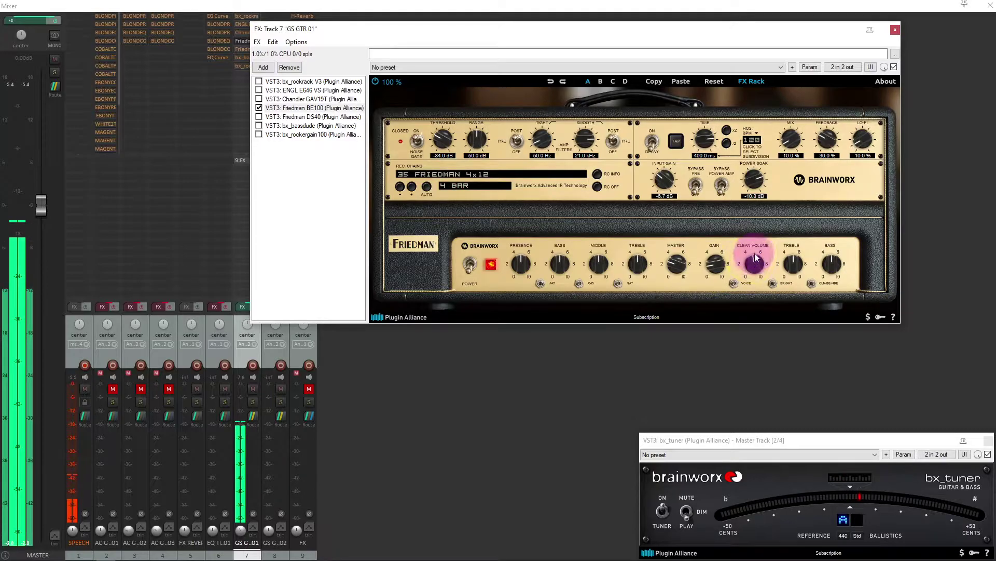
drag(758, 266, 762, 300)
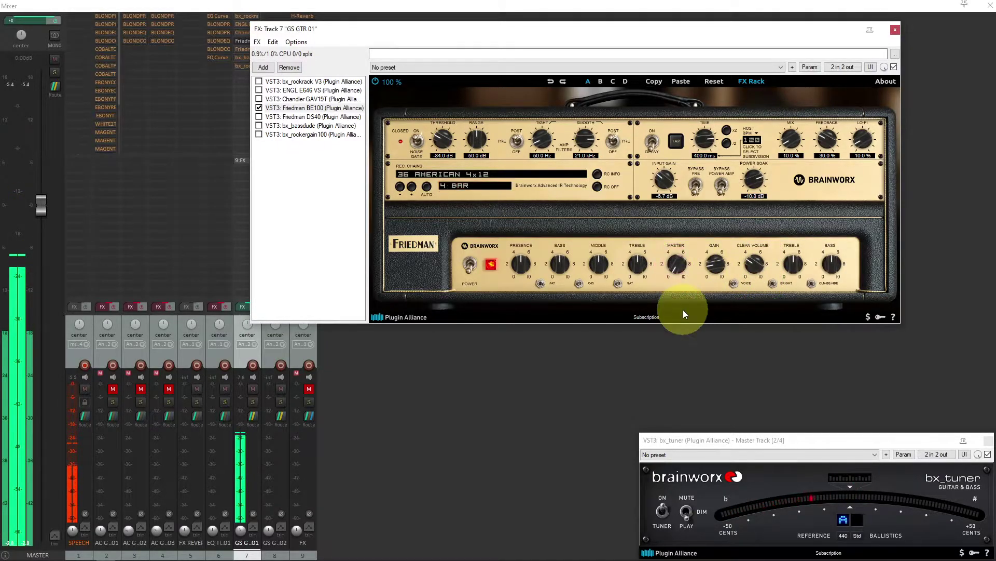
- Toggle Friedman BE100's voice and channel switches and readjust the clean volume
click(734, 284)
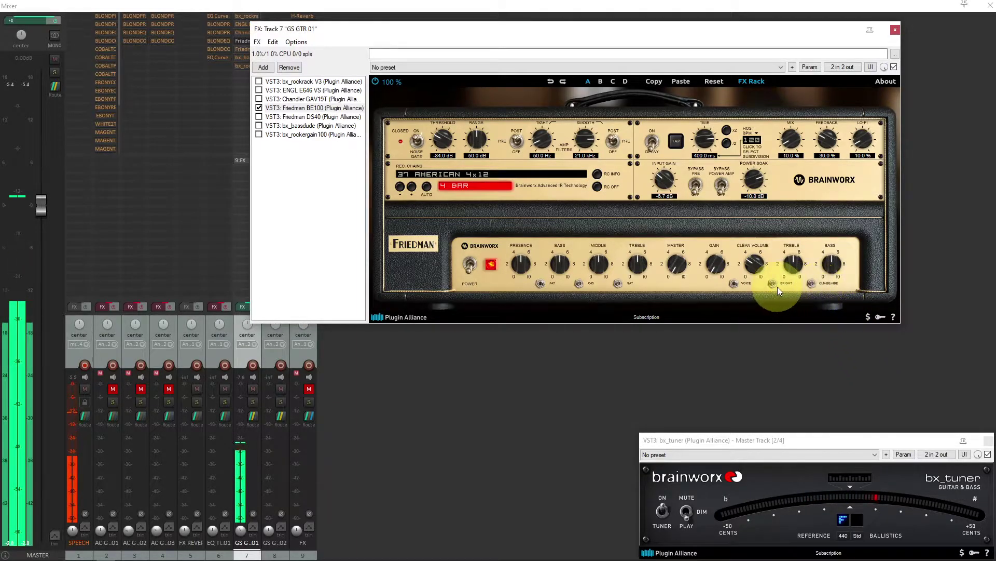
click(755, 264)
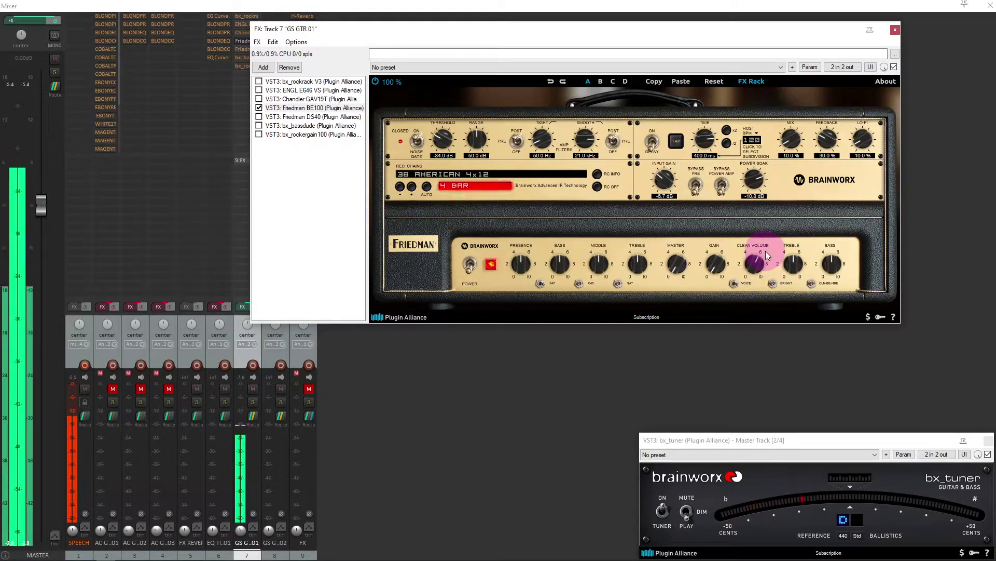
click(811, 282)
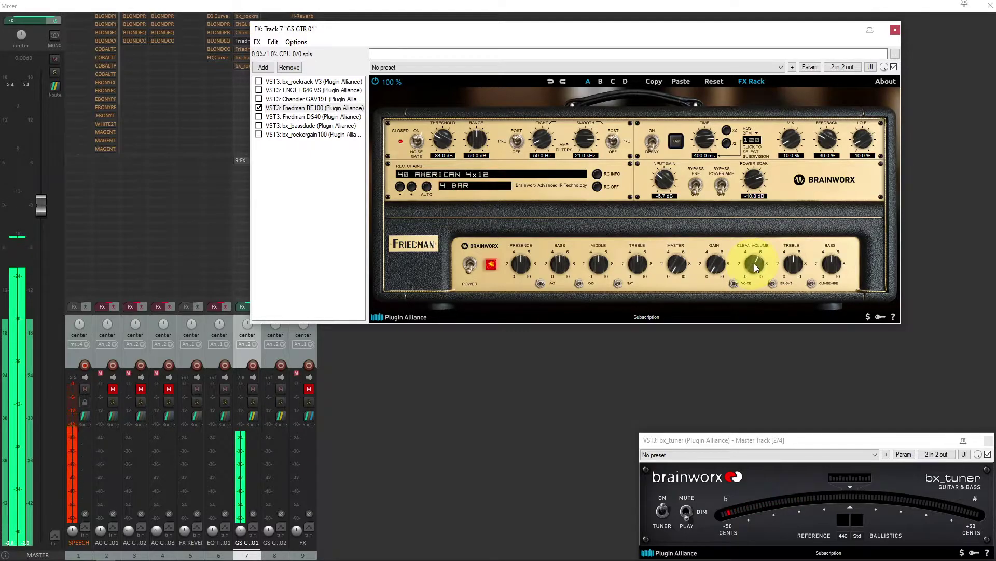
click(755, 264)
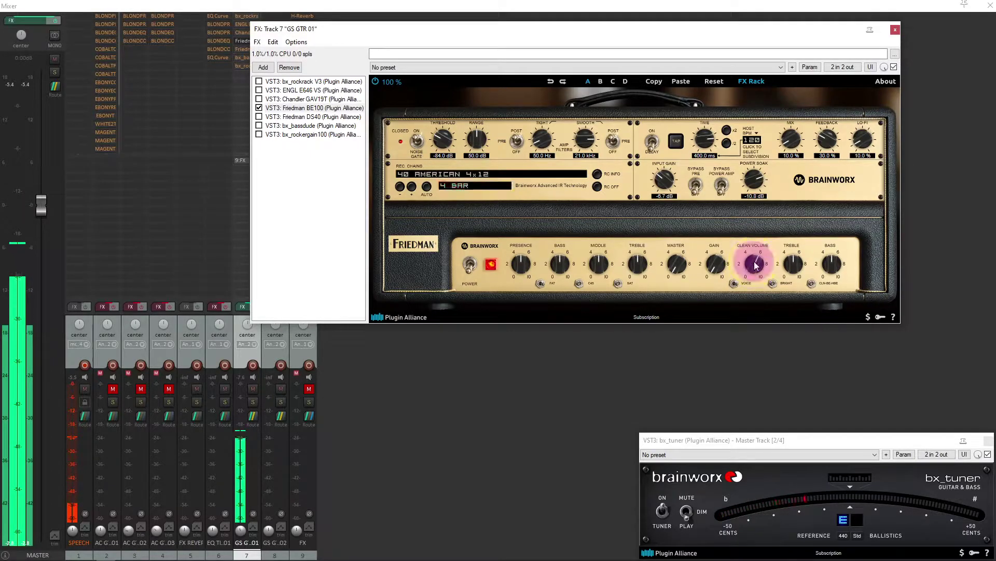
- Browse Friedman BE100's recording chains as far as the SUHR 2x12 entries, then close the list without choosing one
click(469, 173)
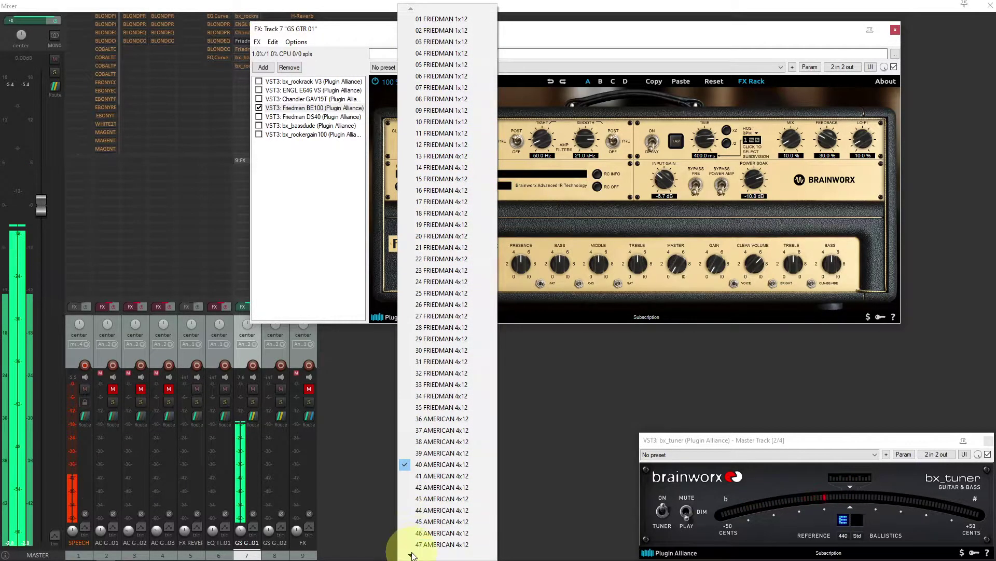
click(411, 555)
click(411, 555)
click(411, 555)
click(411, 555)
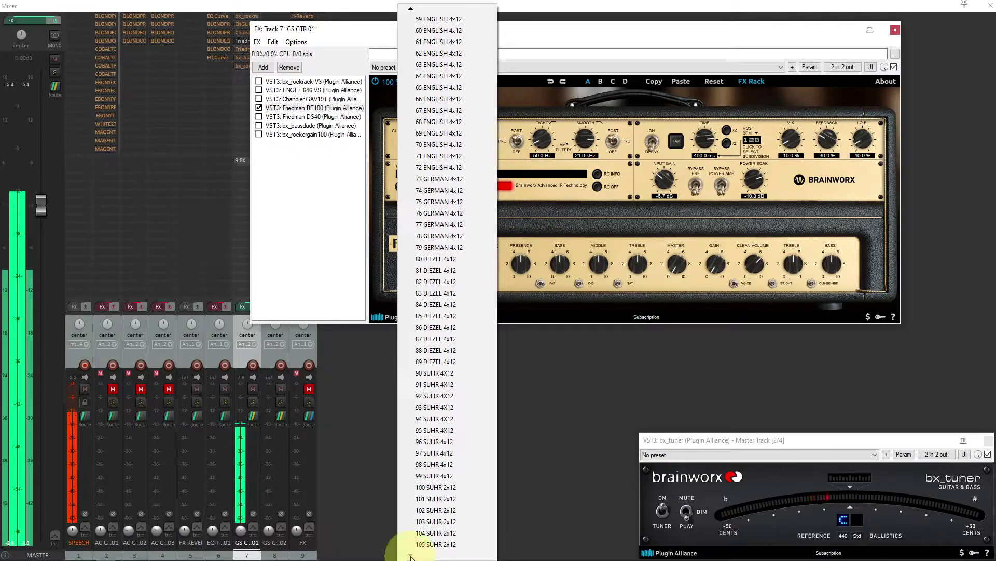
click(338, 153)
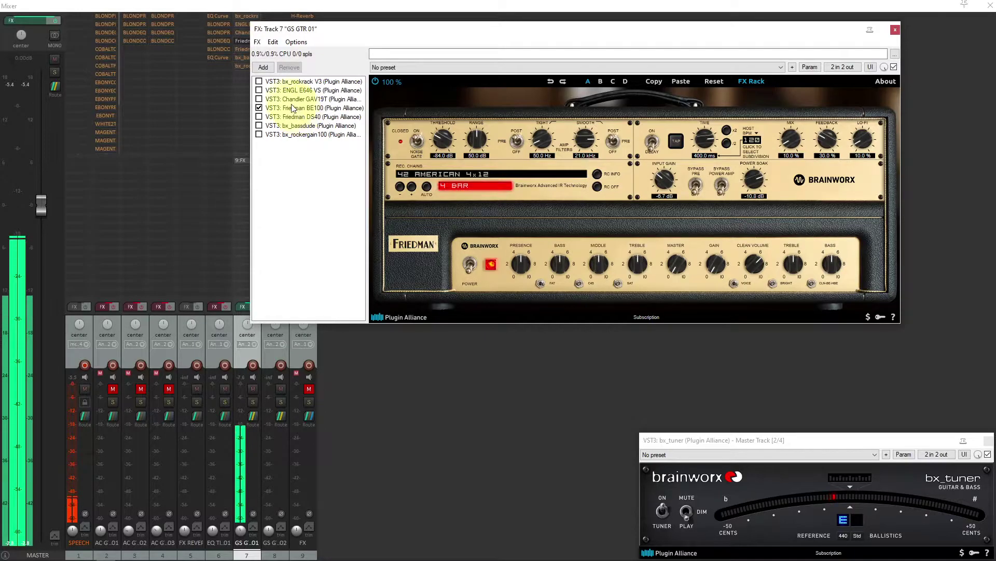
- Bypass Friedman BE100 on GS GTR 01, enable Chandler GAV19T, and show the GAV19T's controls
click(259, 108)
click(258, 99)
click(260, 99)
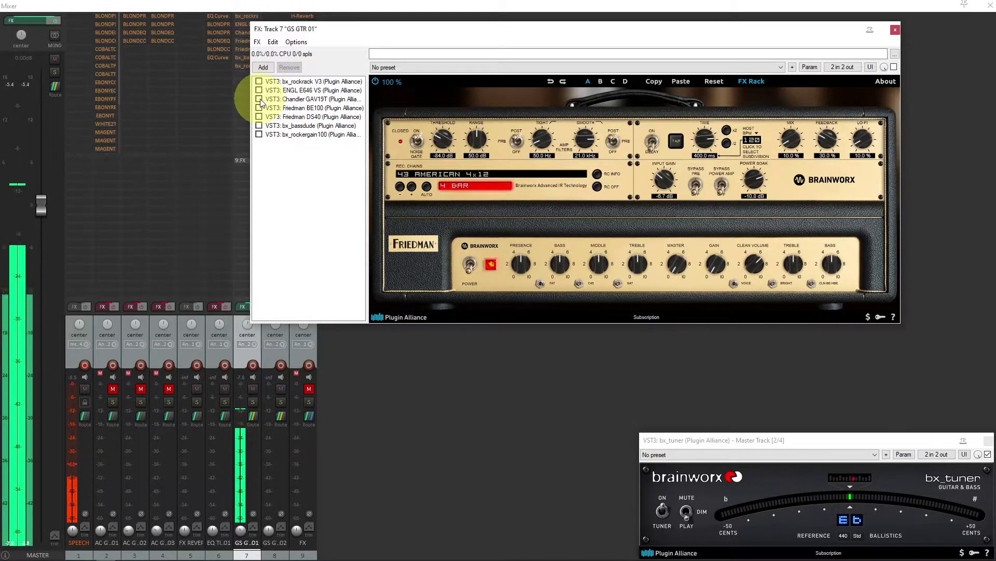
click(297, 98)
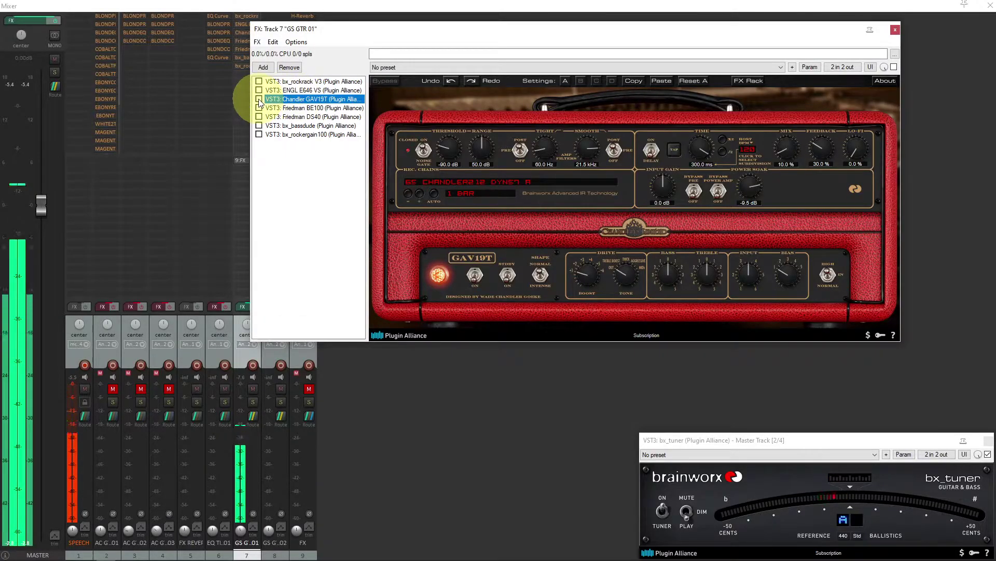
- Set Chandler GAV19T's recording-chain switching interval to 4 BAR and its chain to 01 BULL12 RIBBON A
click(468, 194)
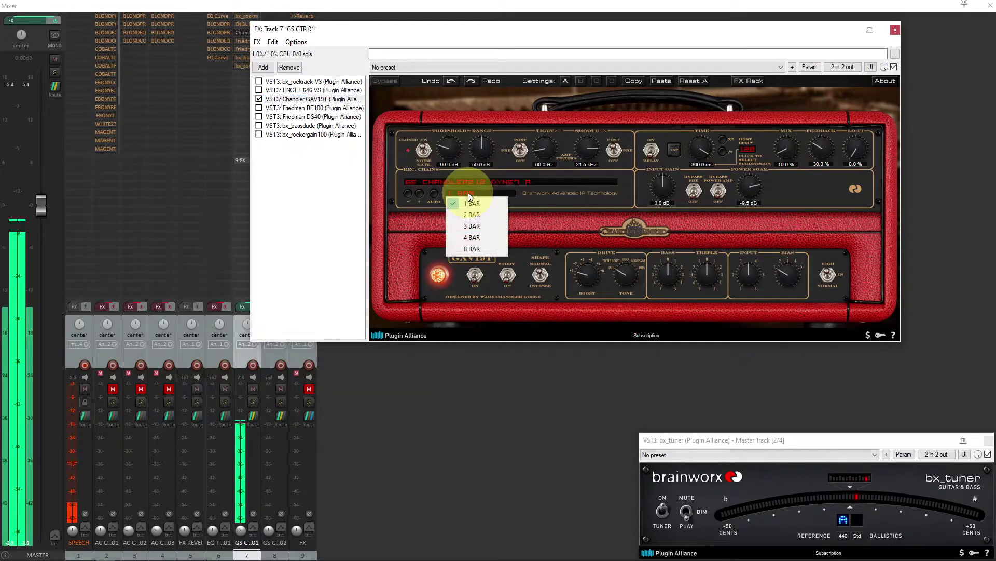
click(472, 237)
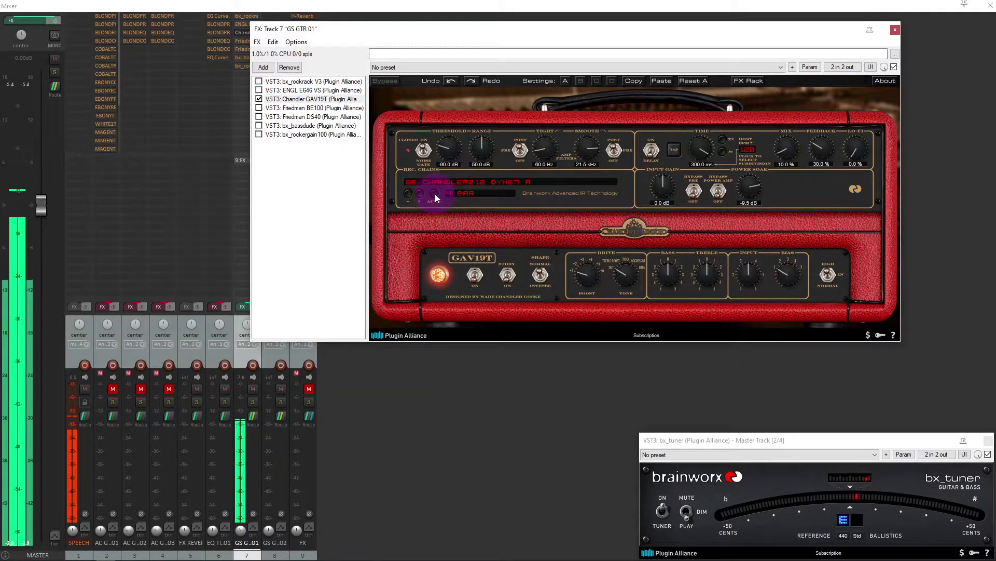
click(450, 182)
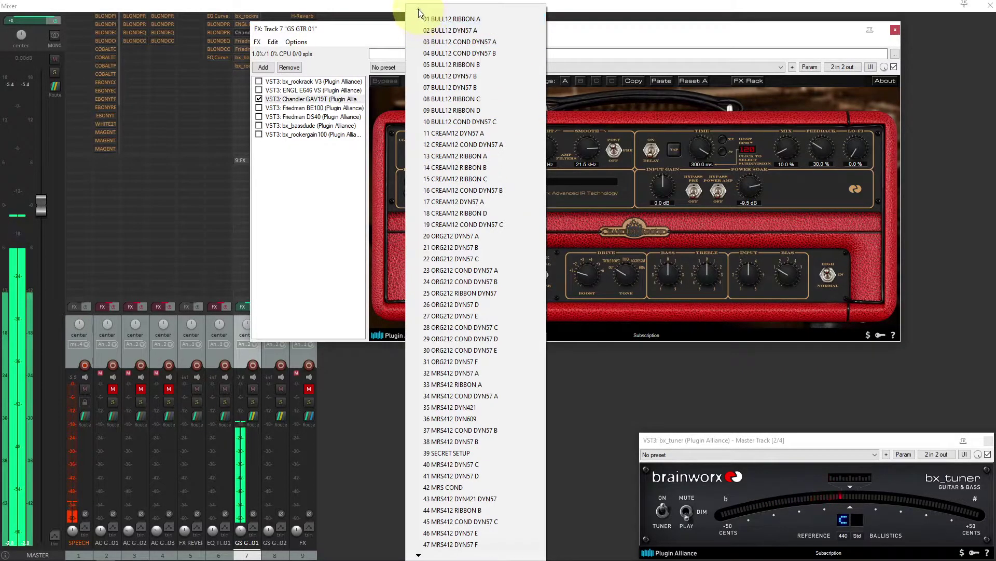
click(438, 19)
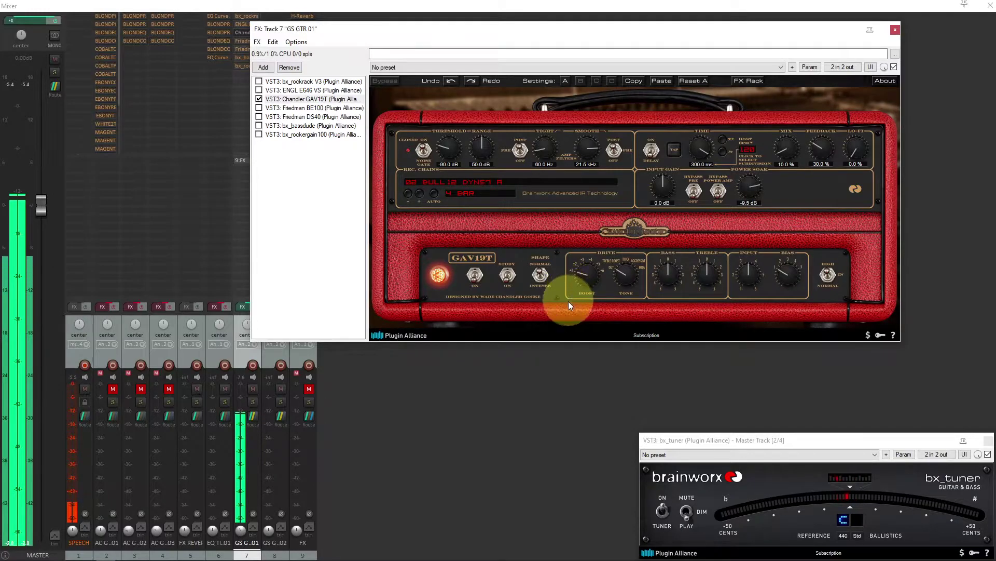
- Compare Chandler GAV19T's NORMAL and INTENSE shape settings
click(540, 275)
click(540, 273)
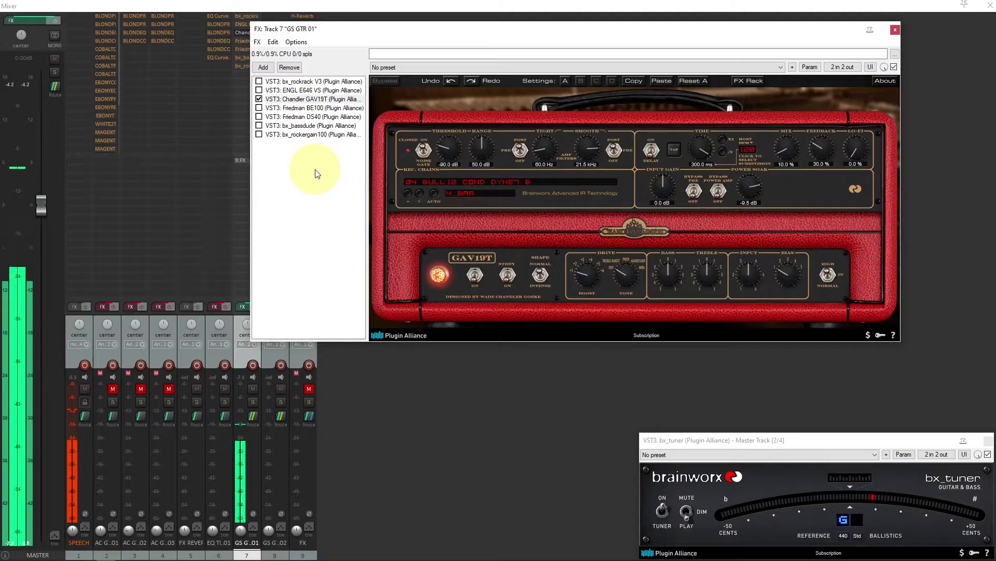
- Bypass Chandler GAV19T, enable ENGL E646 VS, and show the ENGL's controls
click(259, 99)
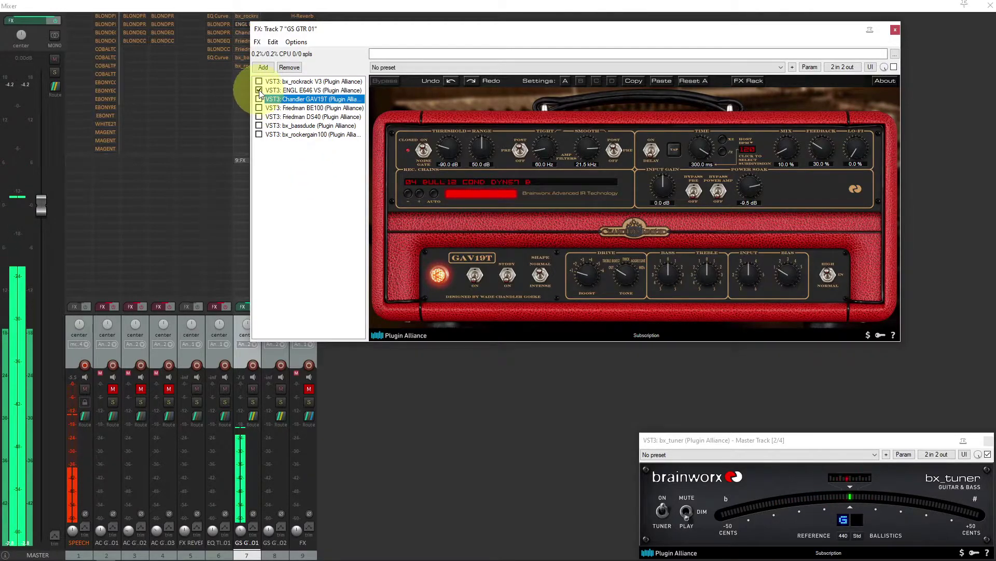
click(275, 90)
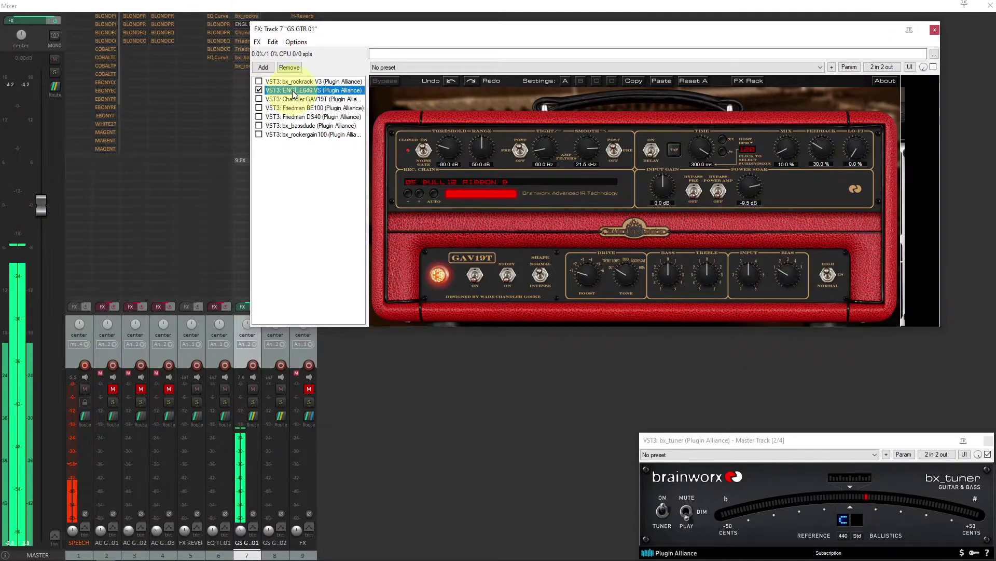
- Set ENGL E646 VS's recording-chain switching interval to 4 BAR and turn on automatic chain switching
click(476, 187)
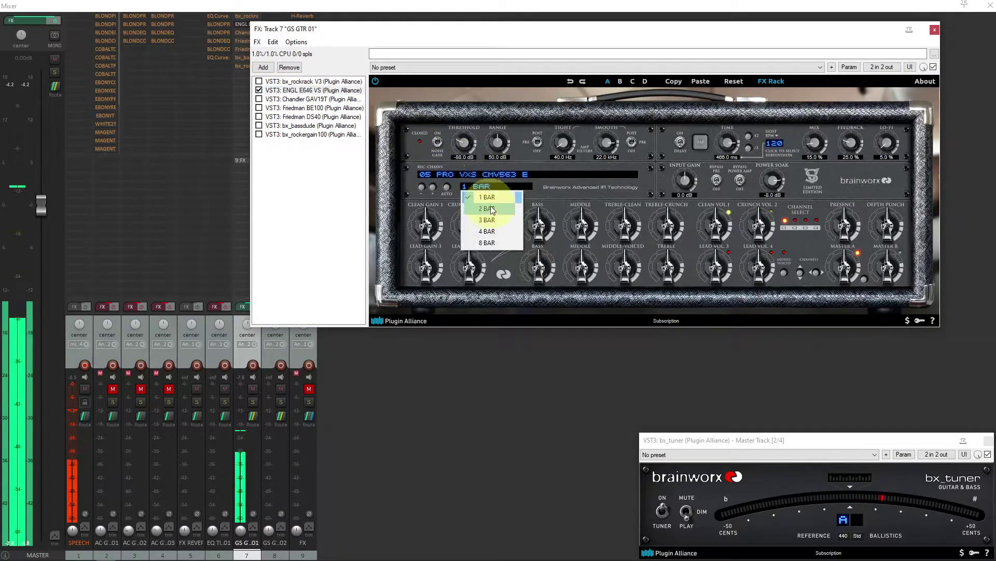
click(470, 208)
click(447, 189)
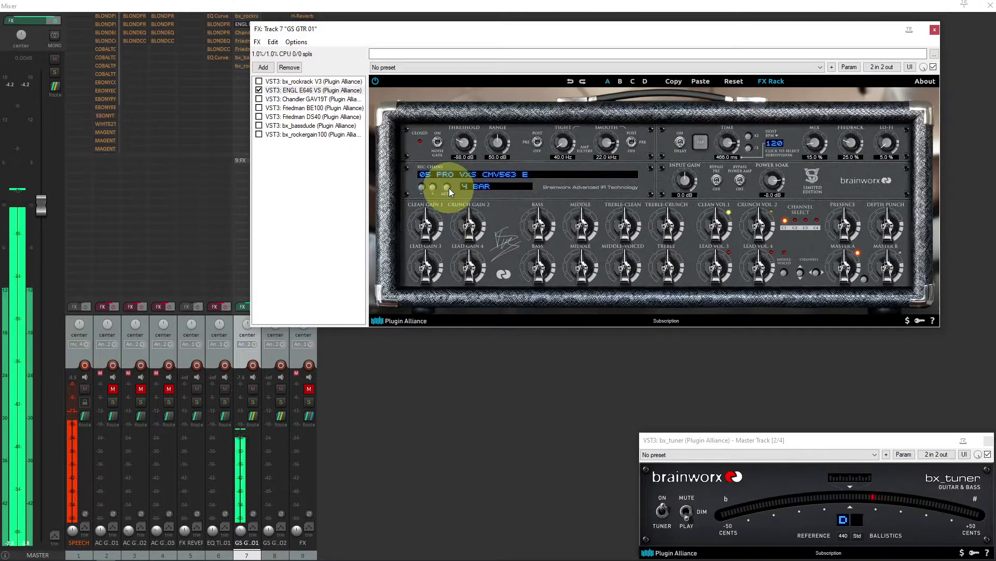
- Browse ENGL E646 VS's recording chains and set the chain to 31 RET VXS 1xS57
click(459, 174)
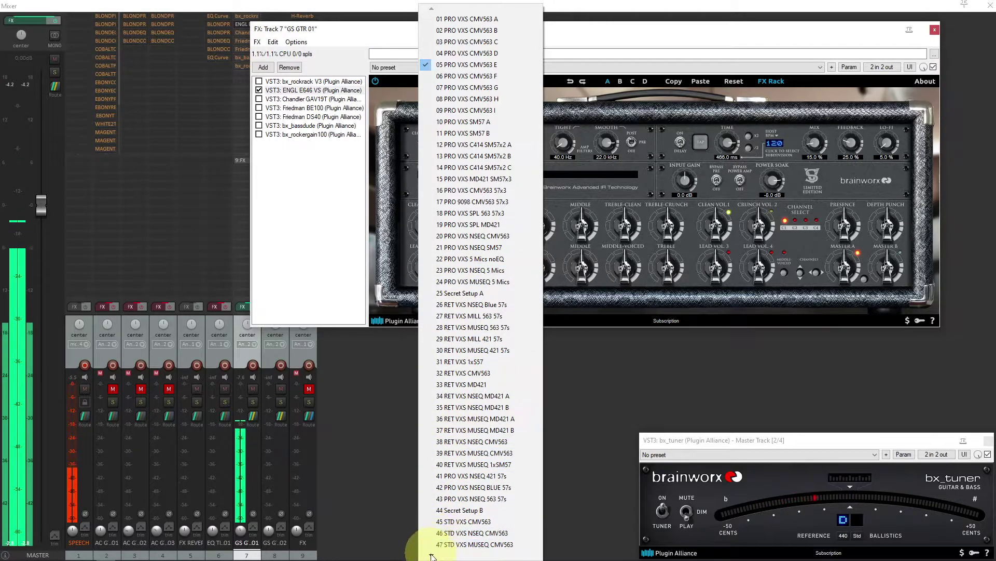
click(431, 556)
click(430, 556)
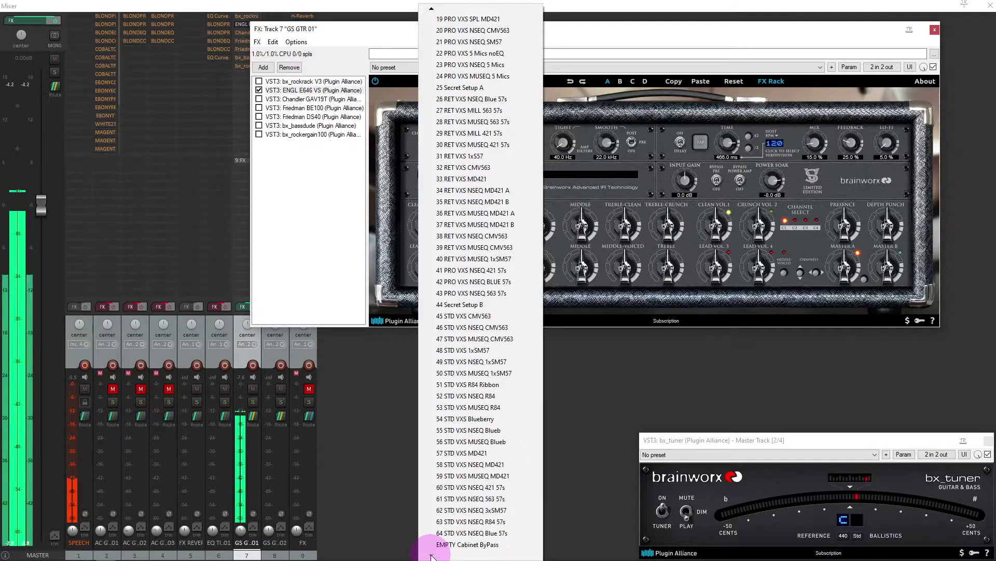
click(465, 157)
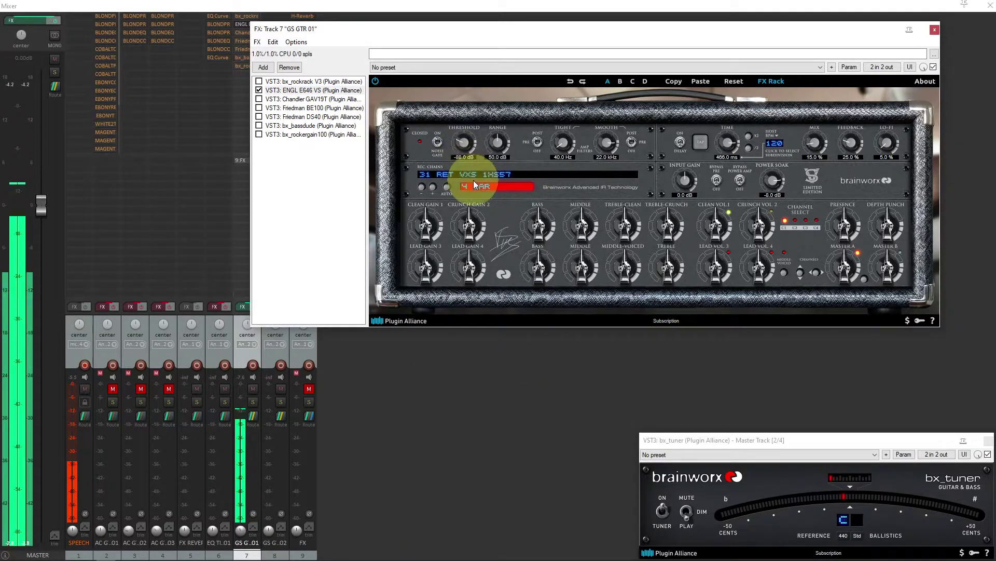
scroll(493, 172, down, 1)
- View bx_rockrack V3, then enable bx_bassdude in place of ENGL E646 VS and show its controls
click(270, 82)
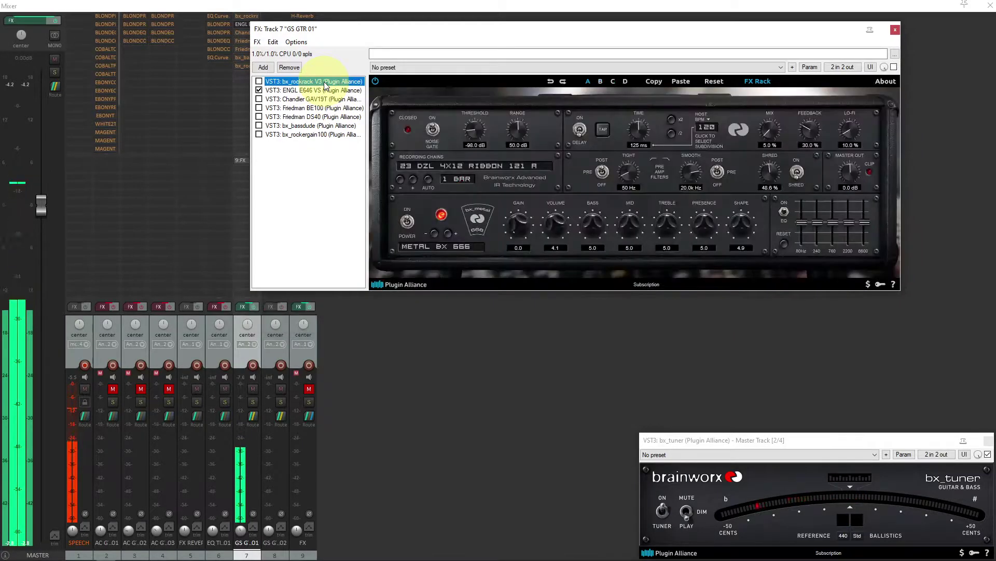
click(284, 126)
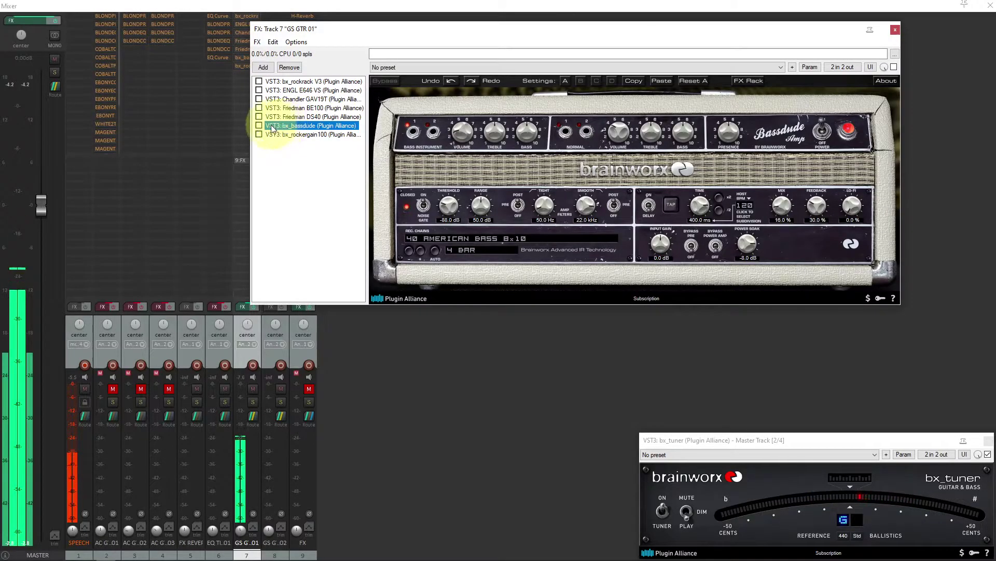
click(259, 126)
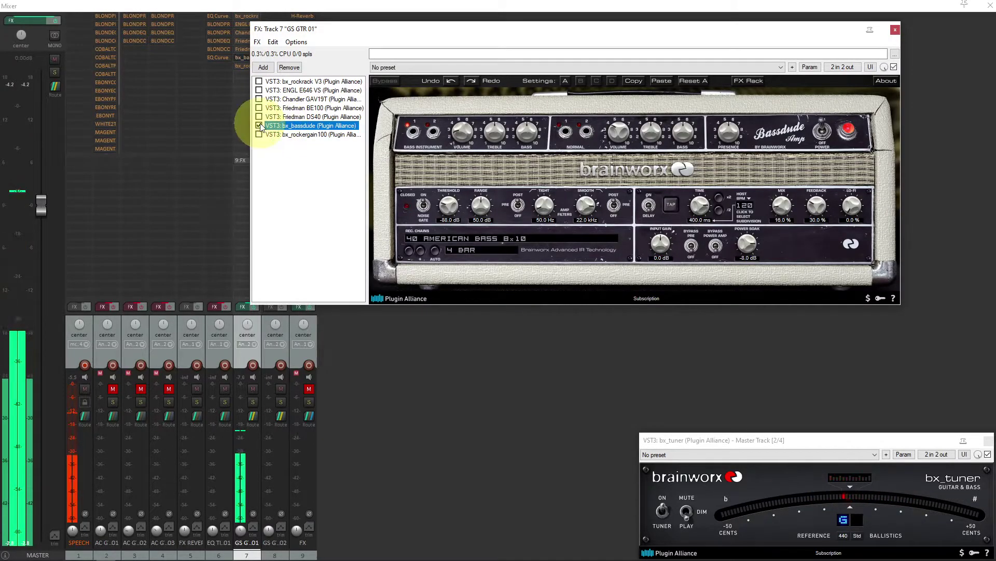
- Review each amp plugin's interface in the GS GTR 01 chain, from bx_rockrack V3 to bx_rockergain100 and back to bx_bassdude
click(283, 82)
click(298, 91)
click(298, 99)
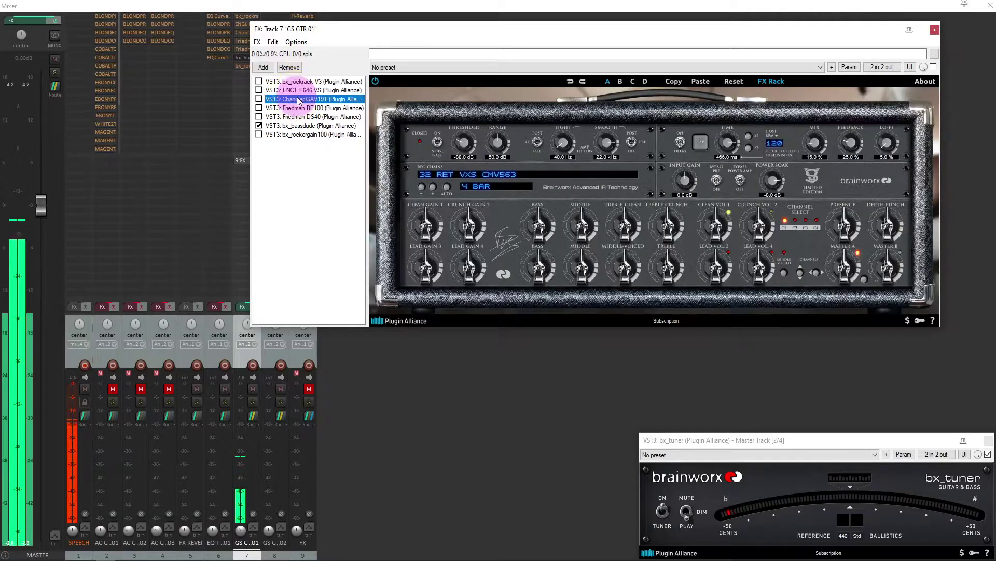
click(301, 107)
click(303, 117)
click(305, 134)
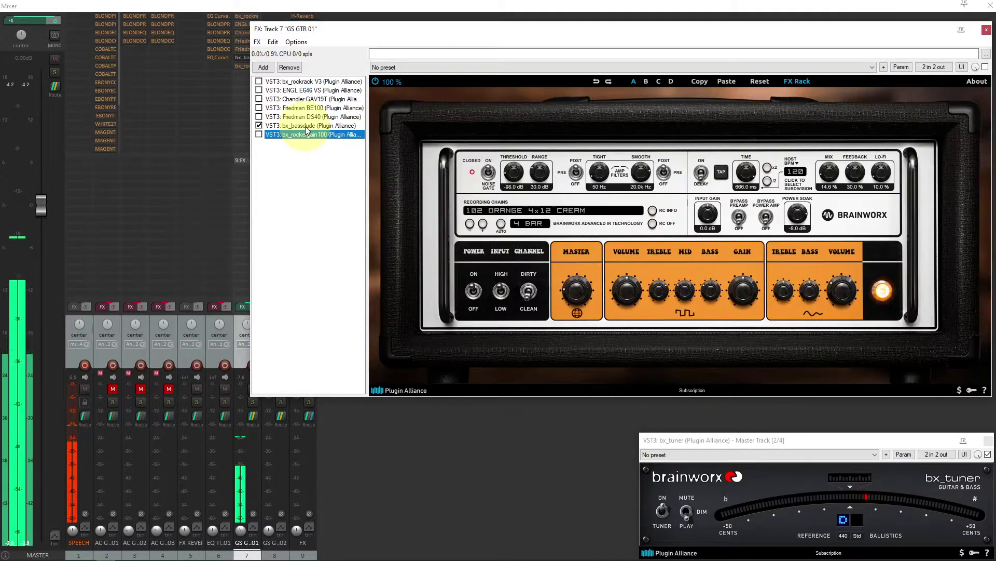
click(307, 126)
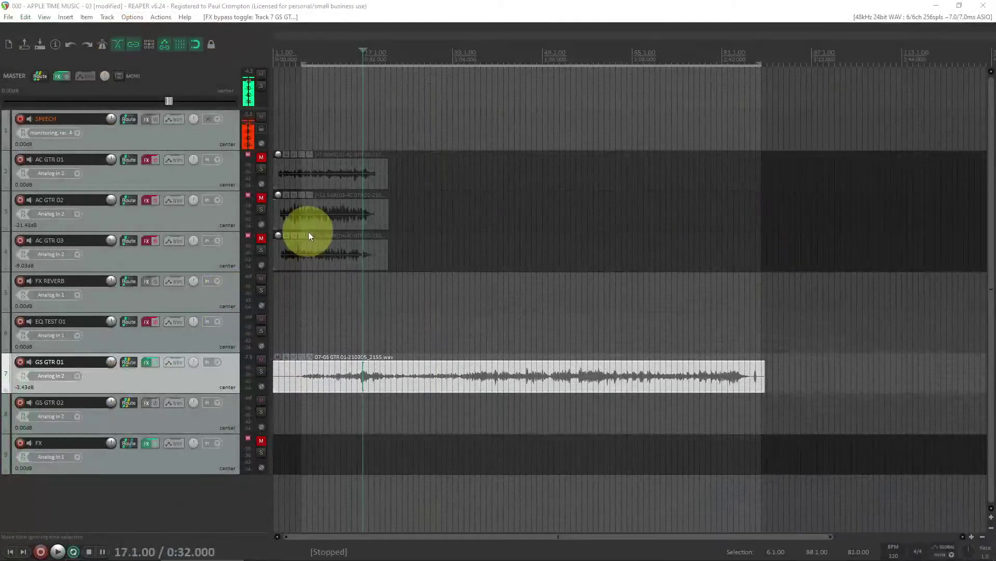
- Move the play cursor to 6.1.00, mute GS GTR 01 and arm GS GTR 02 for recording
click(302, 52)
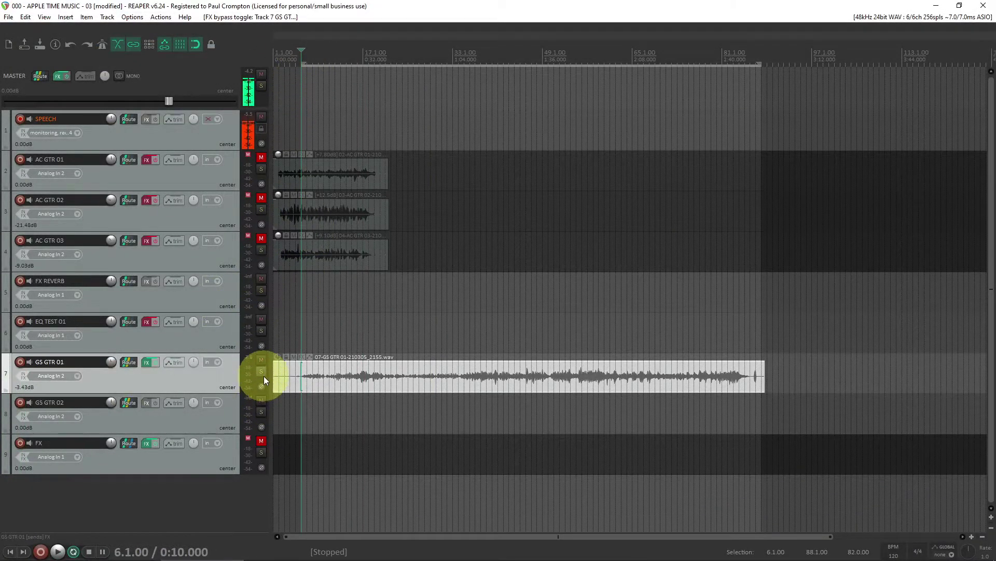
click(262, 360)
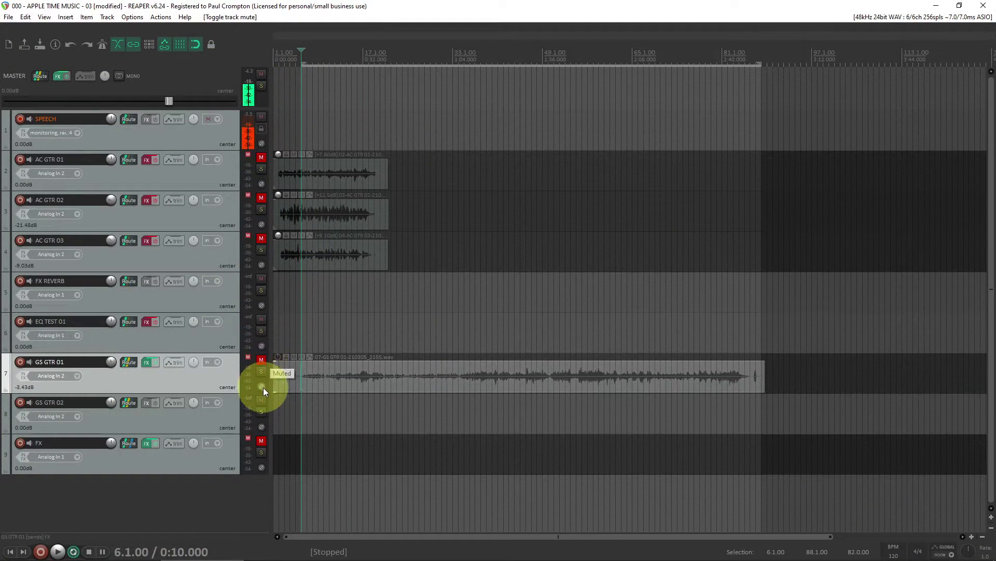
click(20, 402)
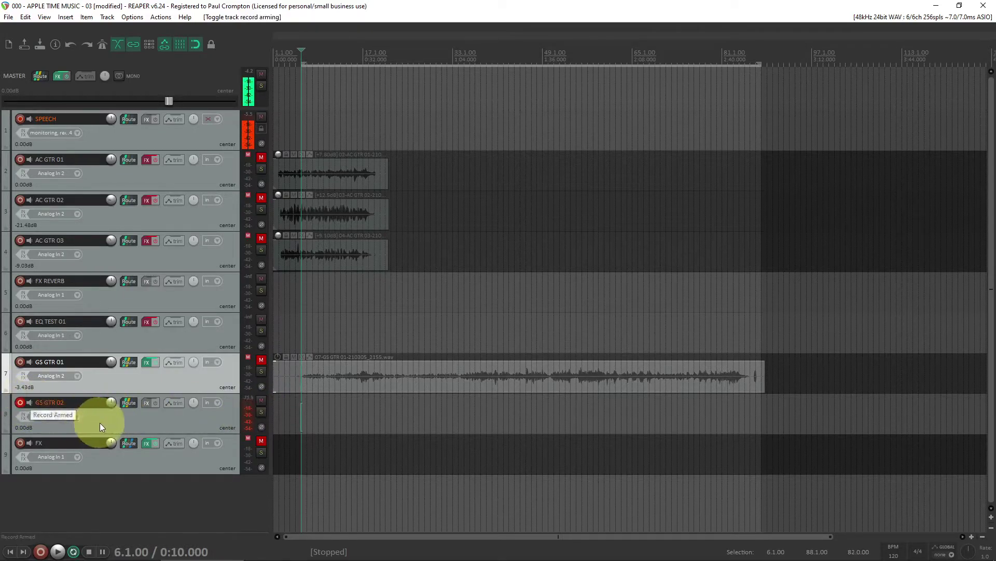
click(129, 421)
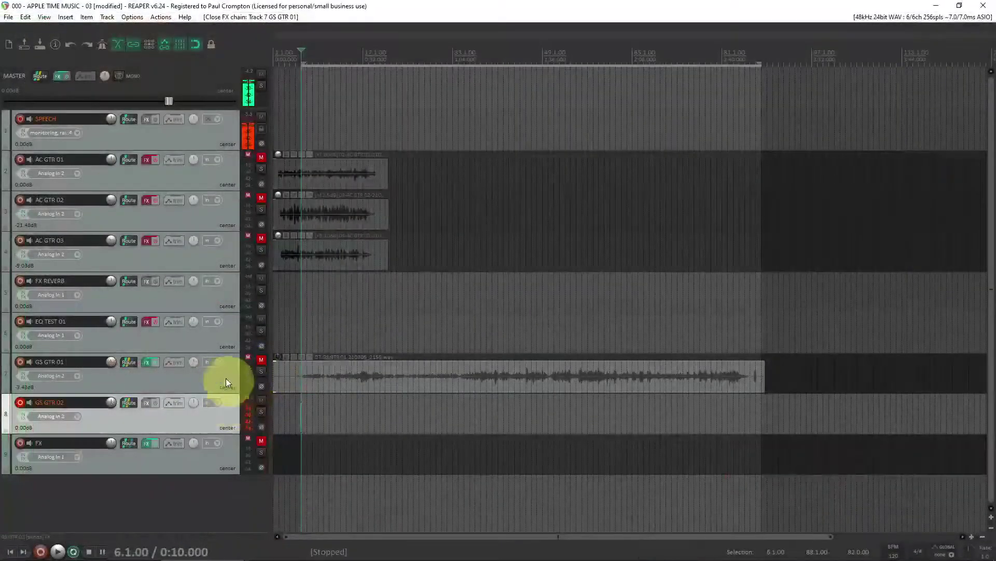
- Copy bx_bassdude from the GS GTR 01 effects chain to GS GTR 02 and reposition the new chain's window
click(222, 383)
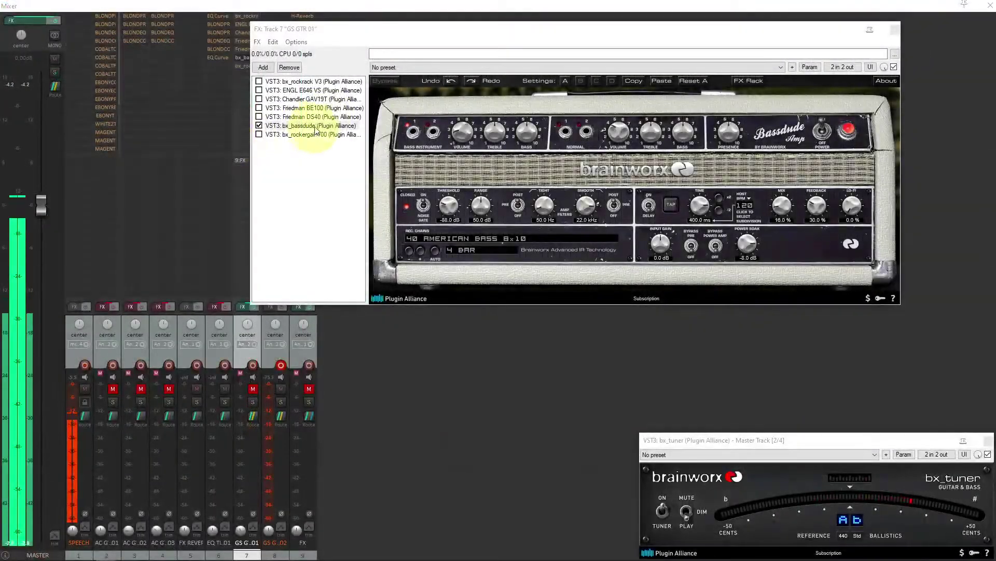
click(317, 127)
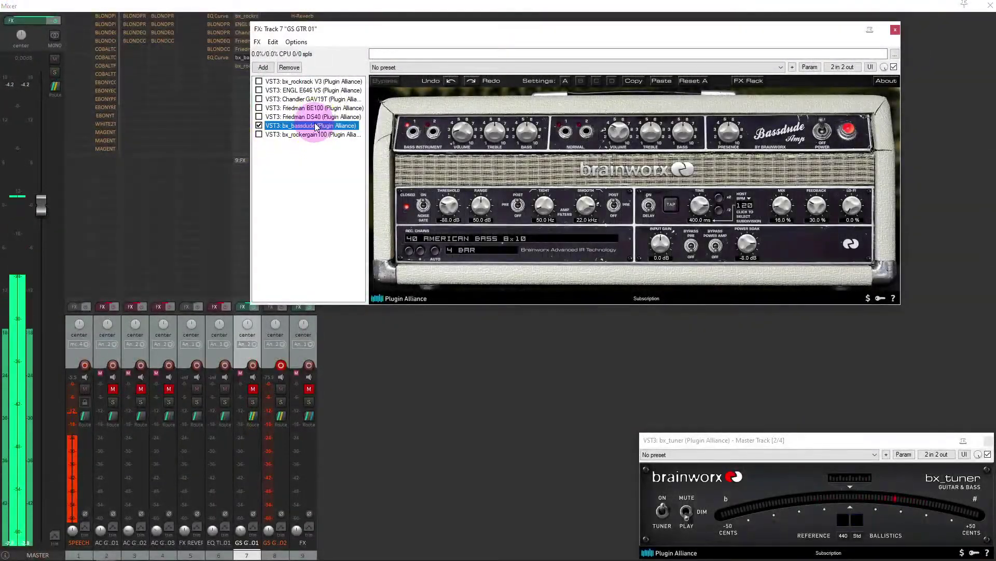
click(190, 397)
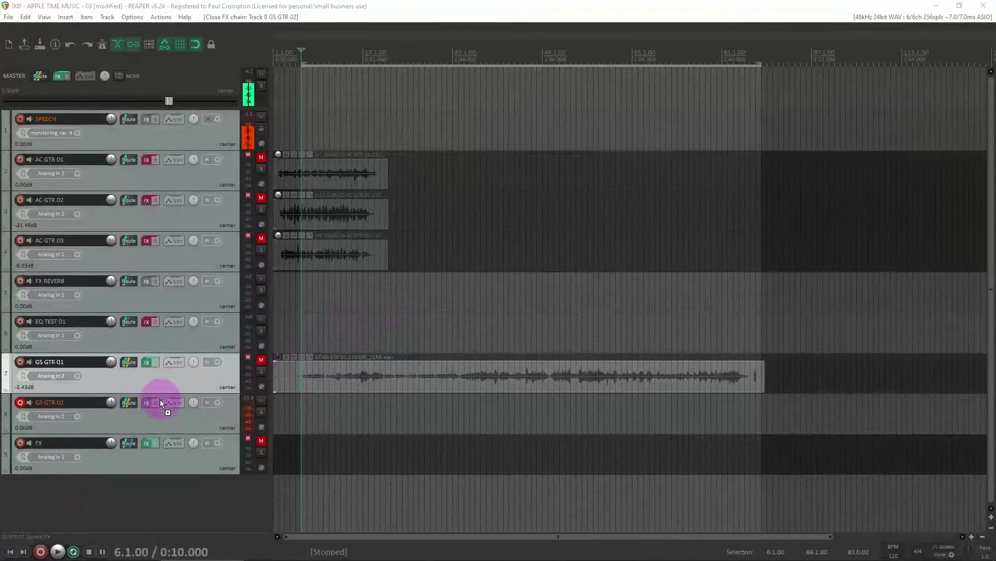
drag(147, 403, 147, 403)
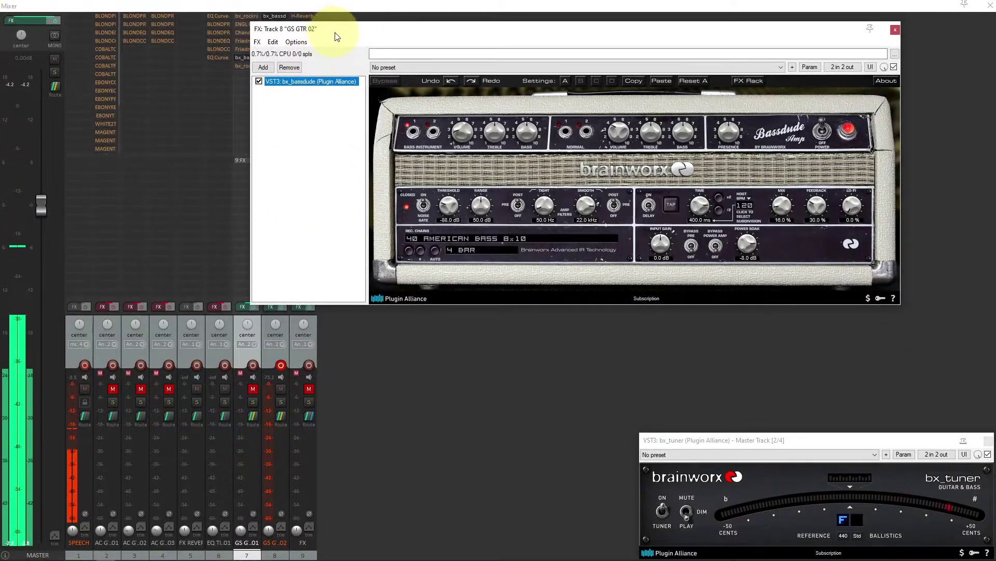
drag(336, 36, 407, 34)
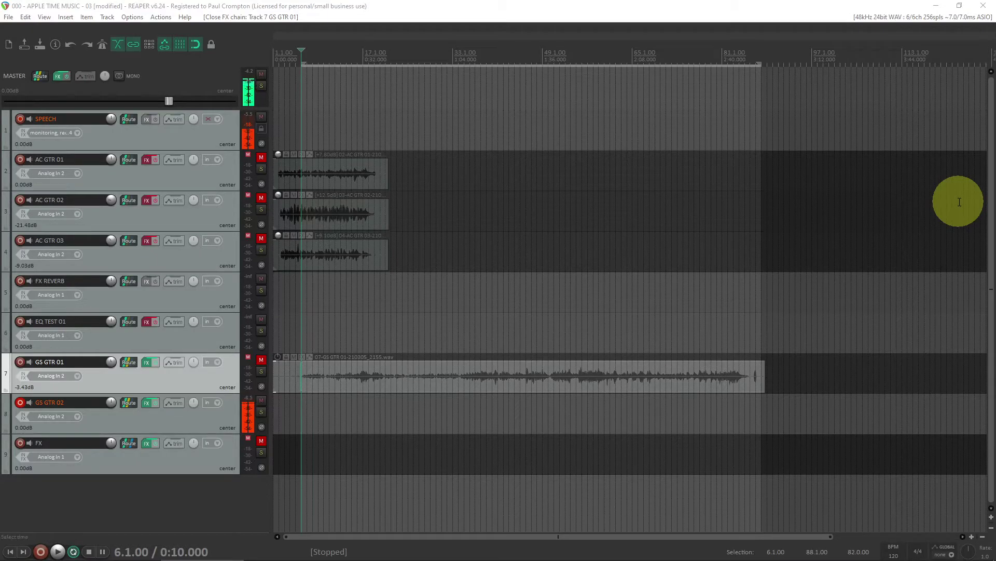
- Enable H-Reverb Stereo on the FX track and unmute that track
click(173, 459)
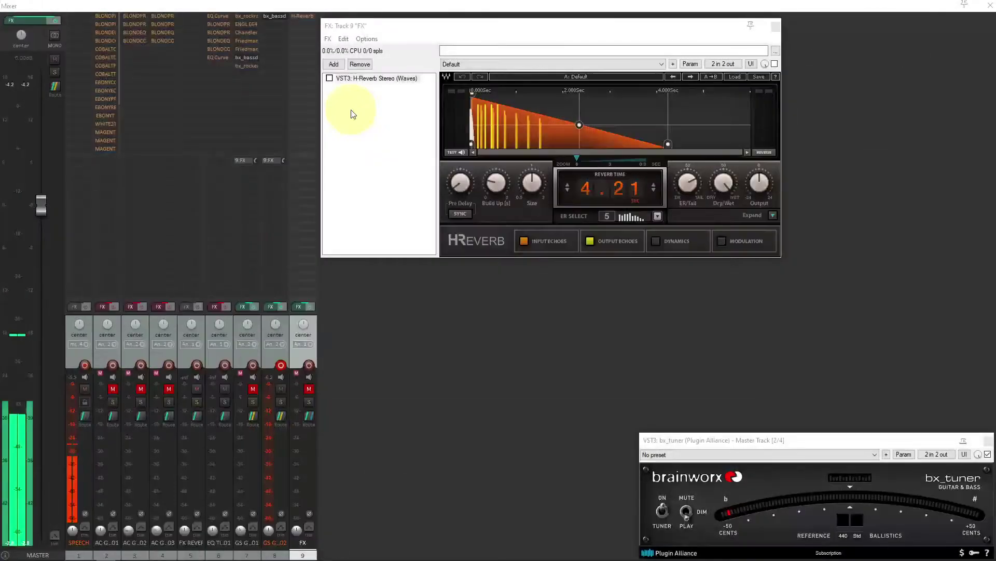
click(330, 79)
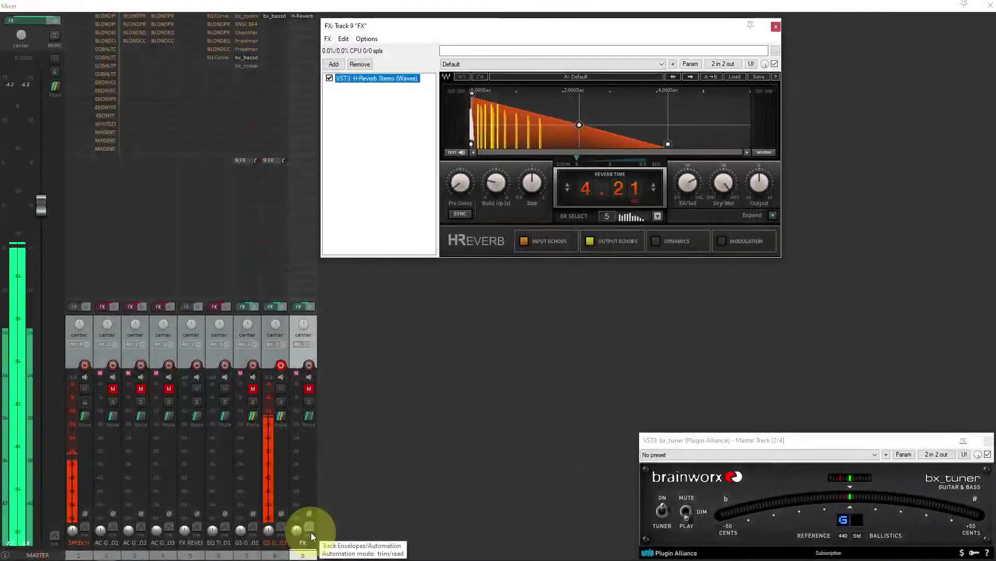
click(309, 389)
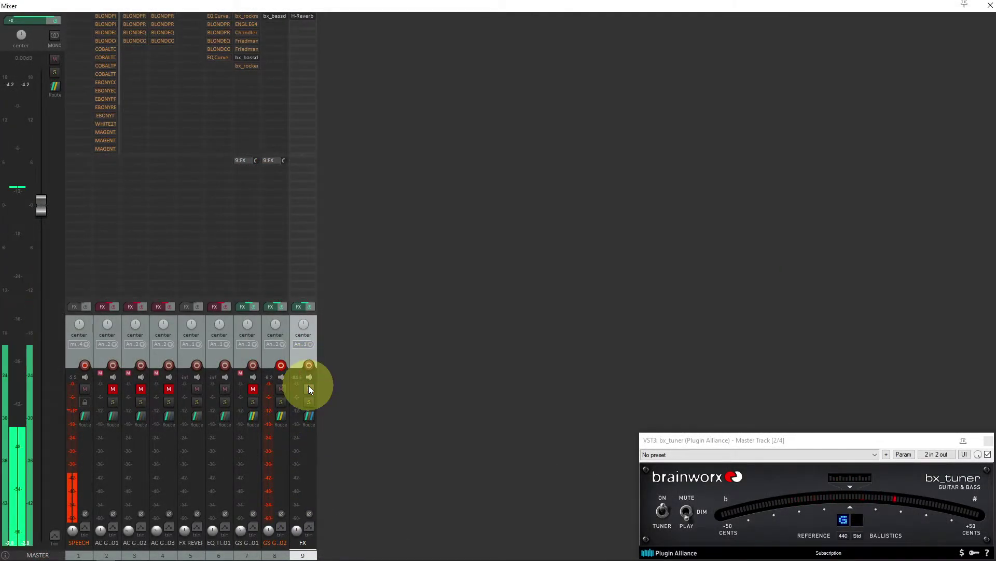
- Try the Guitar Room preset in H-Reverb on the FX track
click(299, 305)
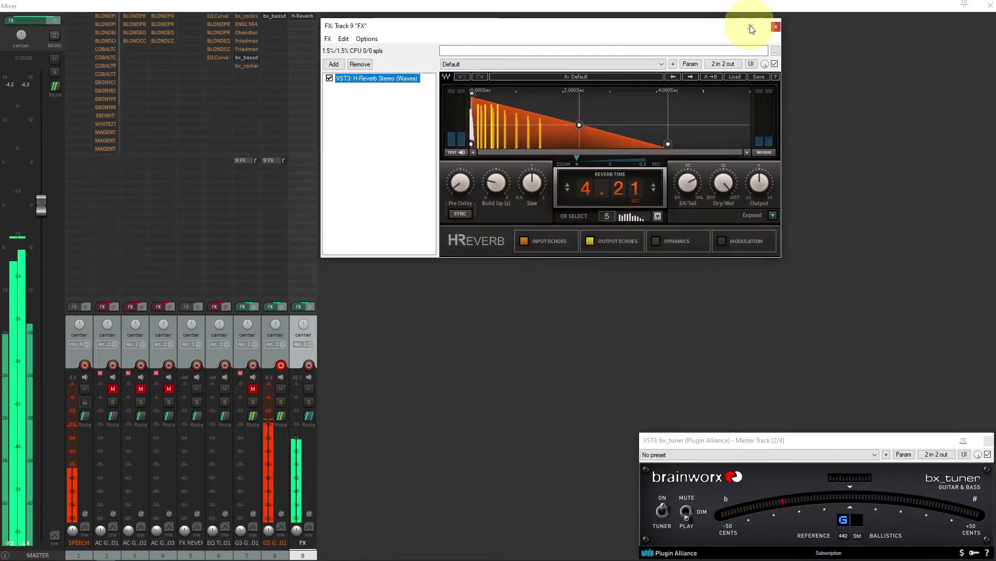
click(536, 64)
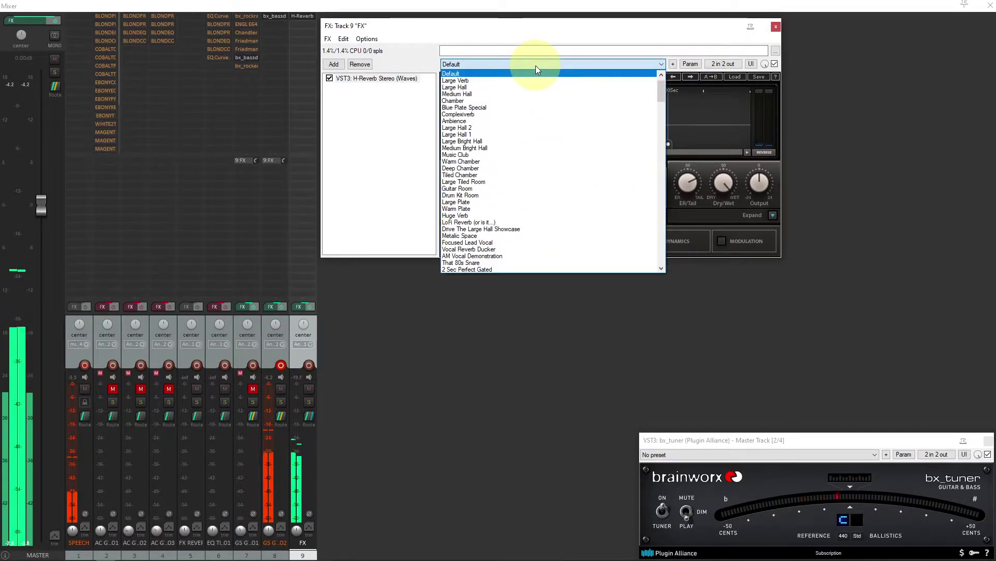
click(493, 188)
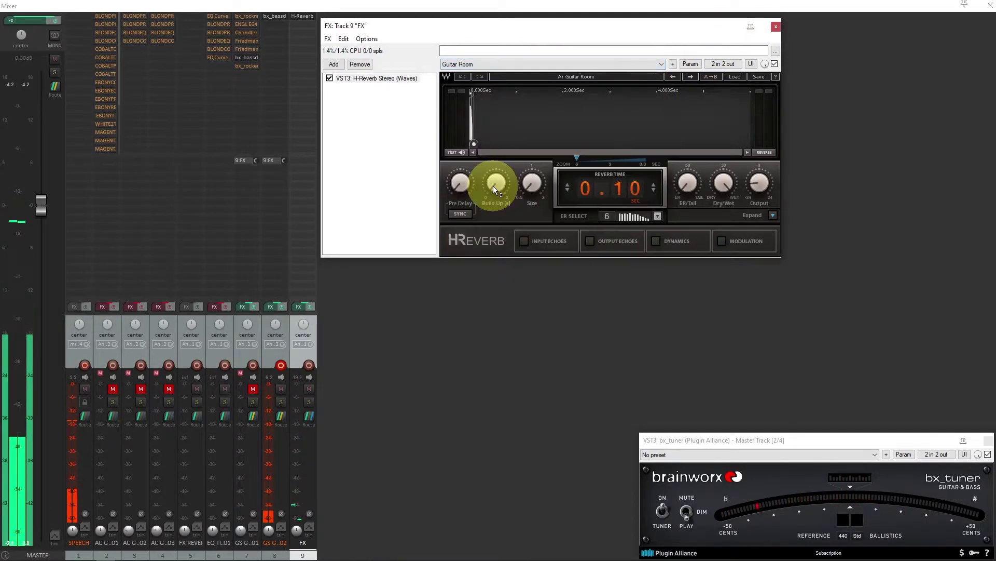
- Load H-Reverb's 70 Soft Echoes preset and lower its dry/wet mix
click(509, 64)
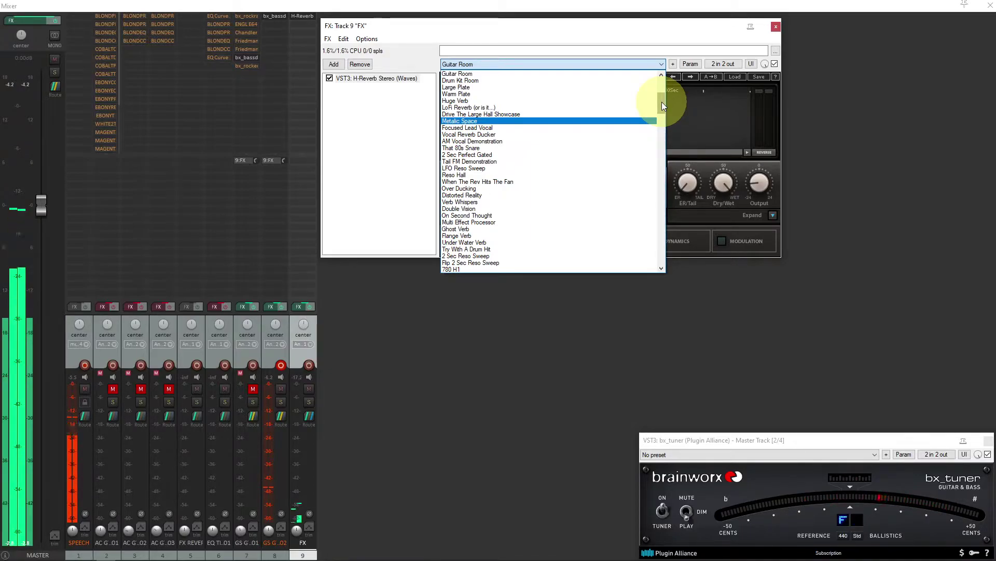
drag(662, 102, 666, 116)
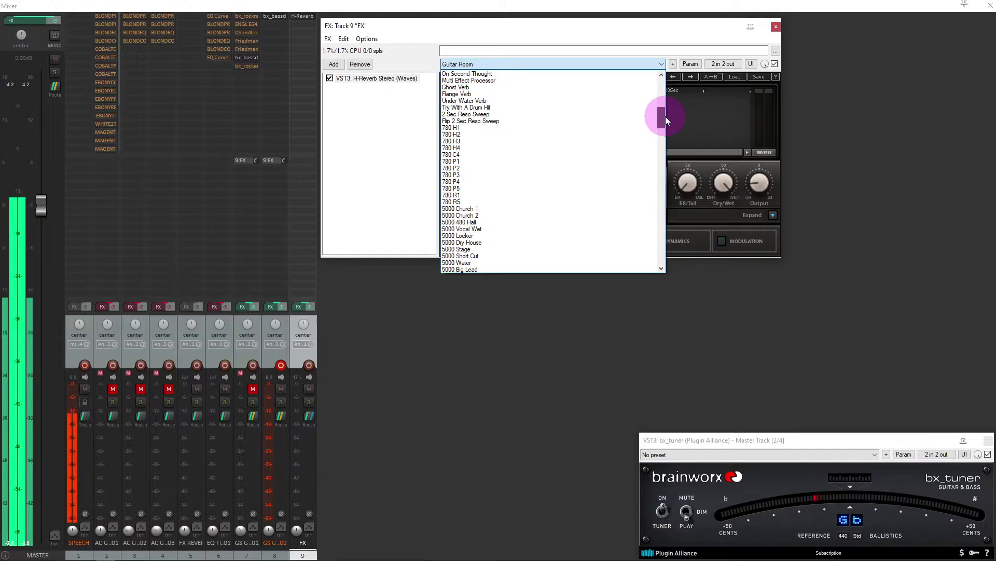
drag(666, 116, 667, 132)
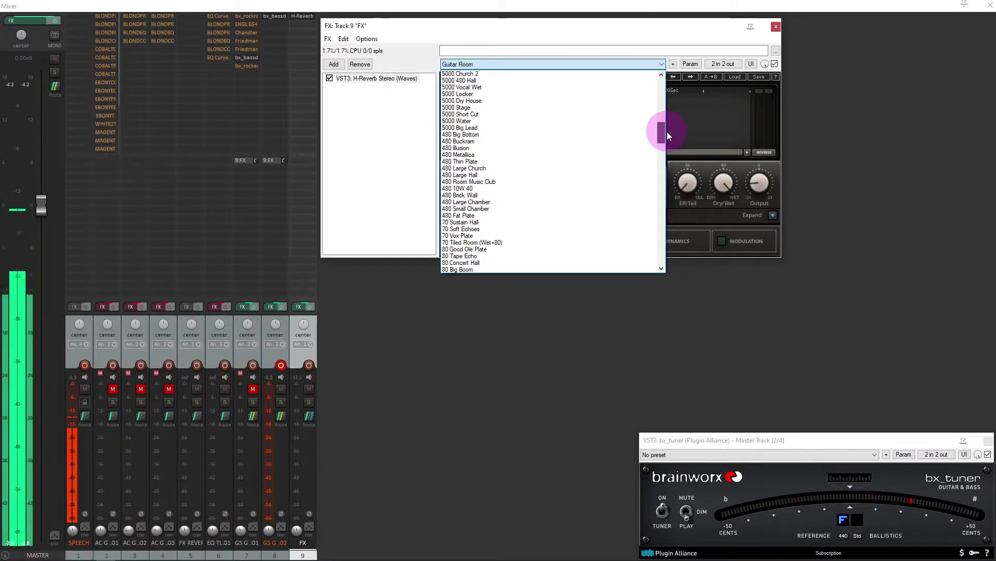
drag(667, 132, 668, 132)
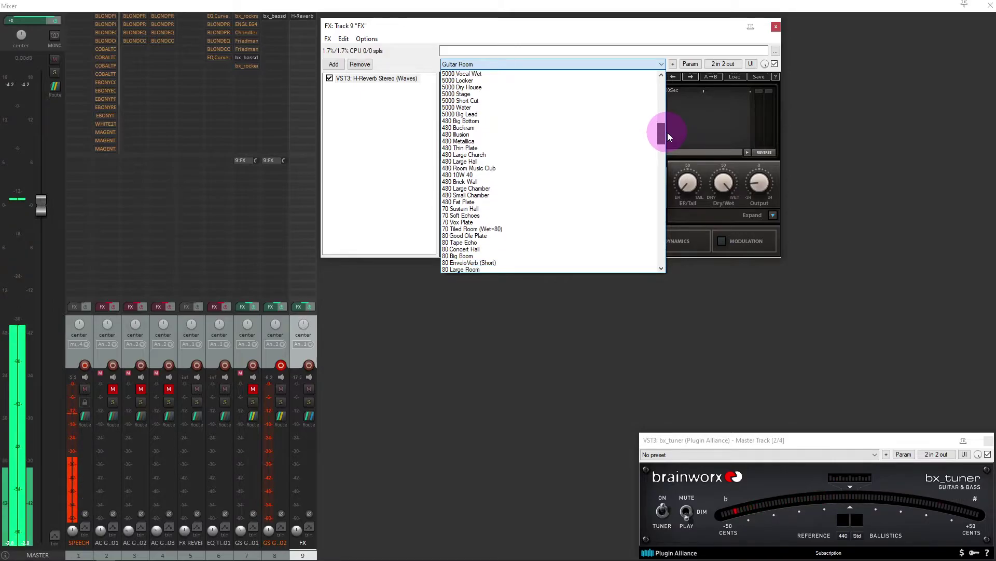
click(479, 216)
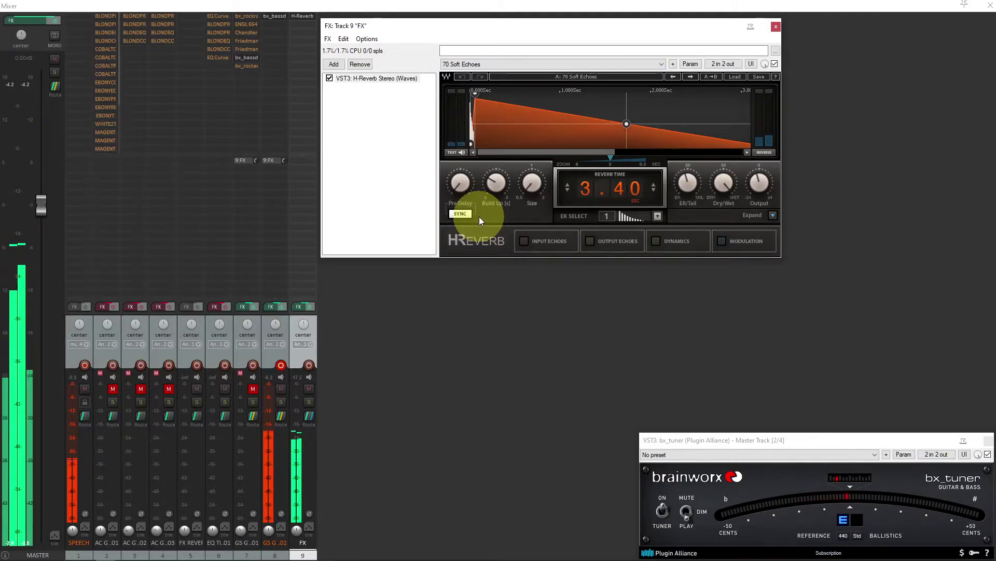
mouse_move(724, 183)
mouse_down()
mouse_move(737, 267)
mouse_move(721, 182)
mouse_up()
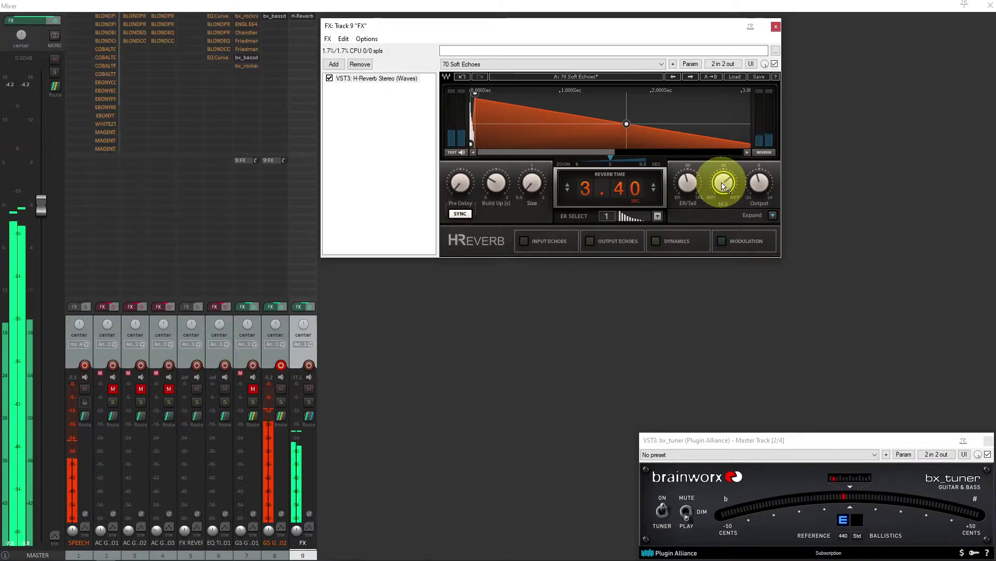
drag(723, 186, 721, 182)
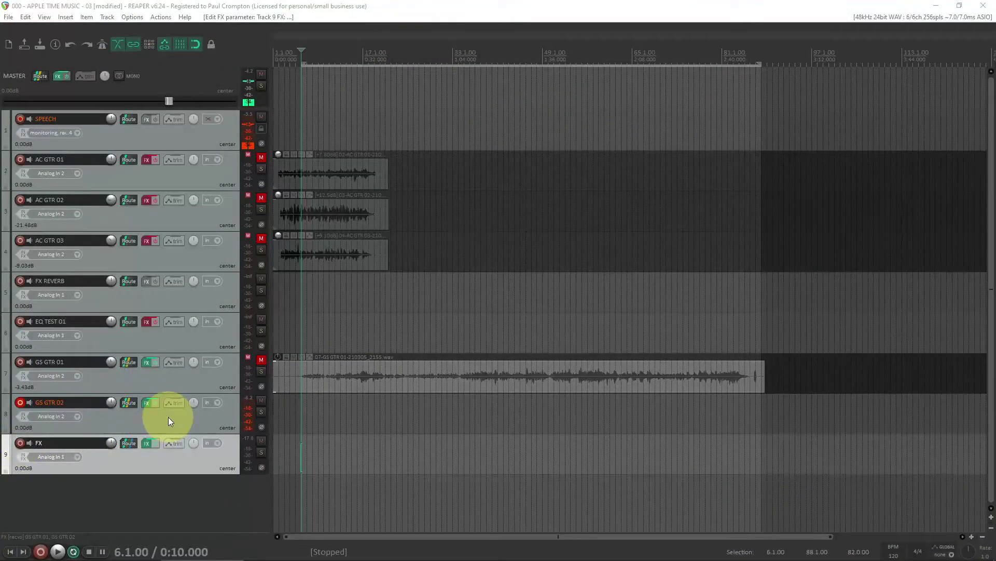
- Clear the time selection, return to the project start and start recording on GS GTR 02
click(169, 416)
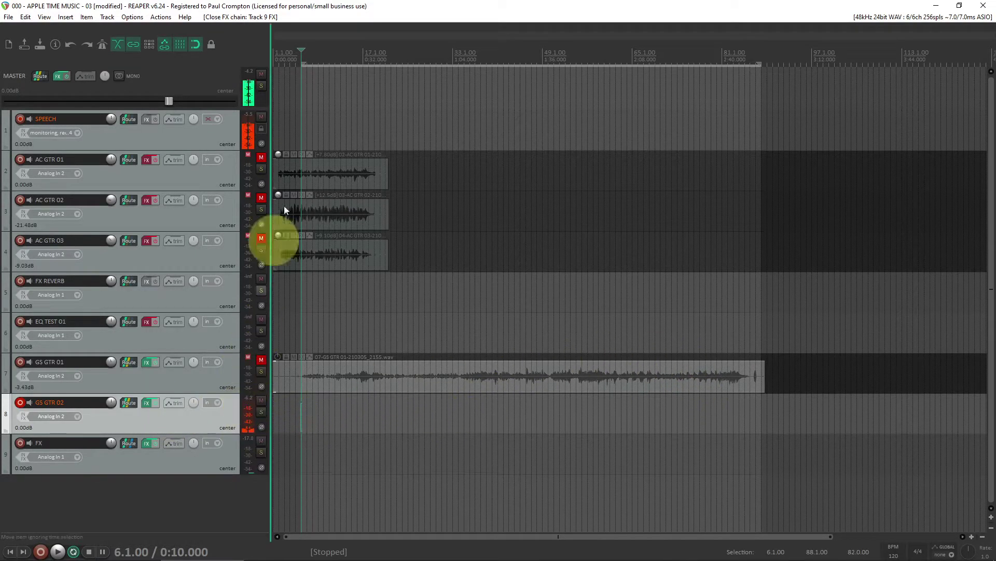
key(Escape)
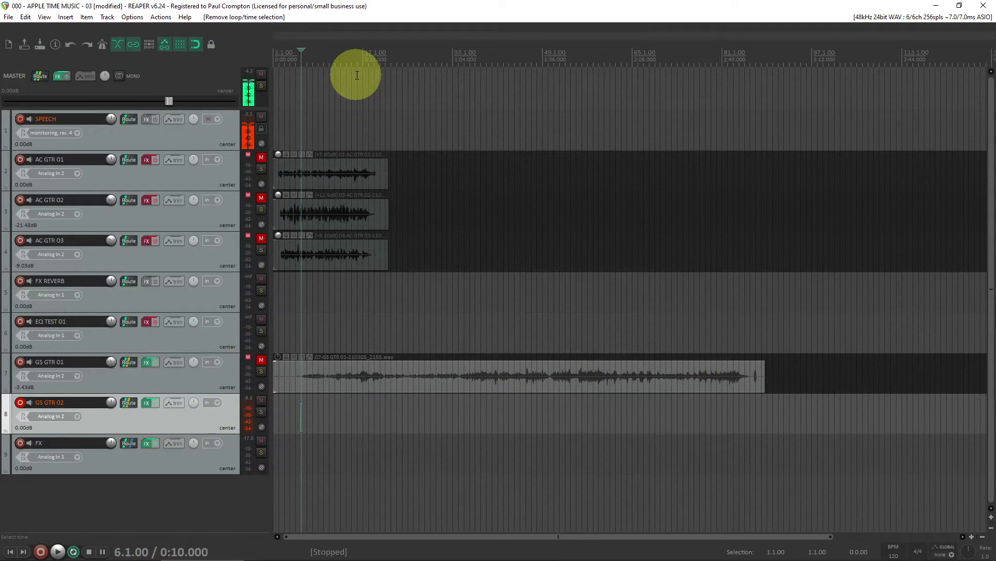
key(Home)
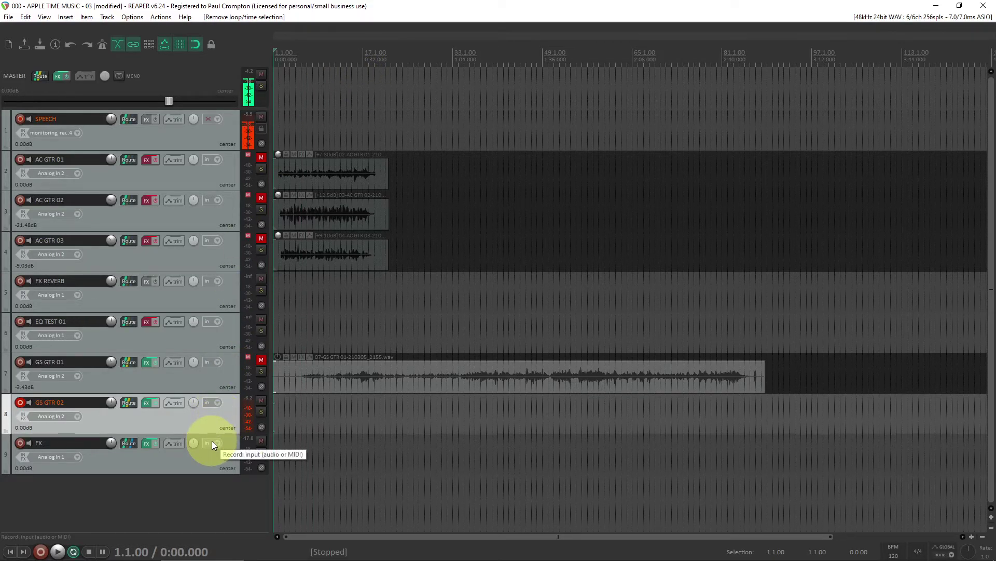
key(ctrl+r)
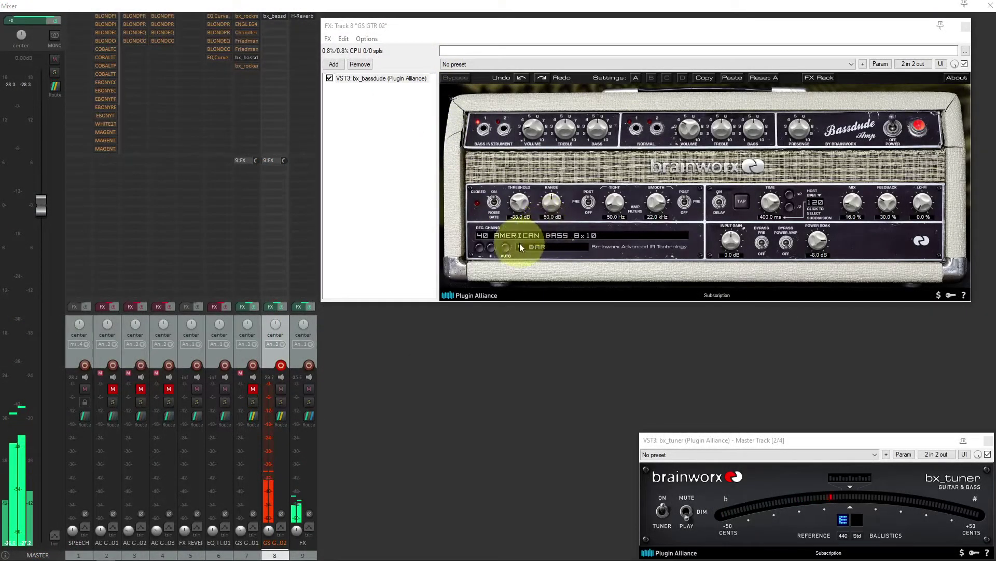
- Step through bx_bassdude's American Bass recording chains from 40 to 66 at 4-bar intervals while the take on GS GTR 02 records
click(506, 251)
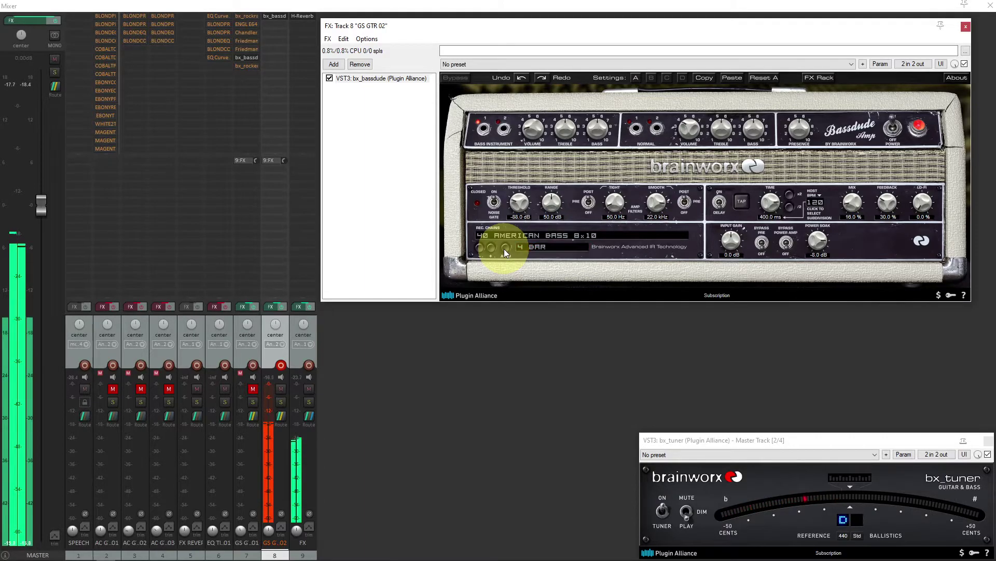
click(506, 248)
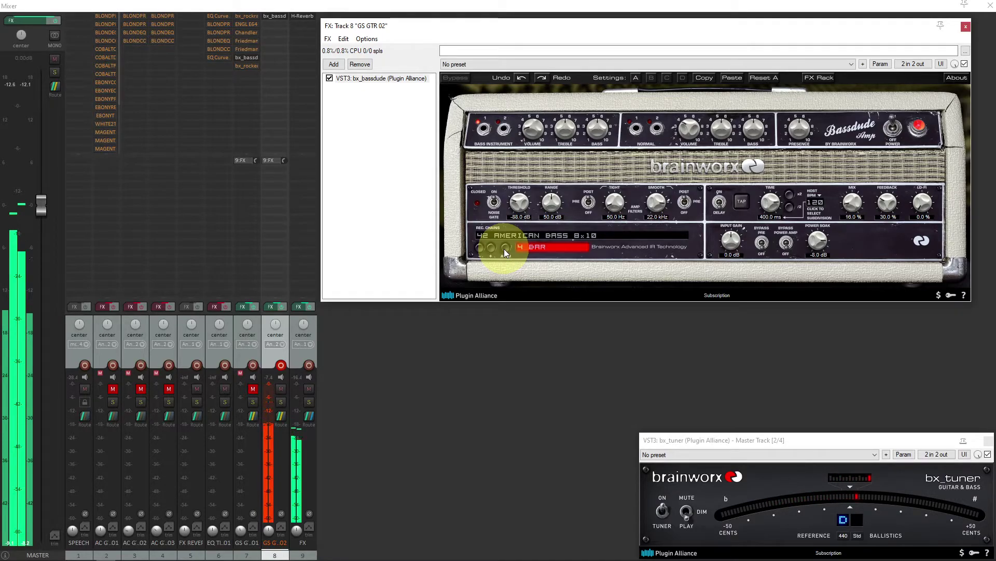
click(503, 248)
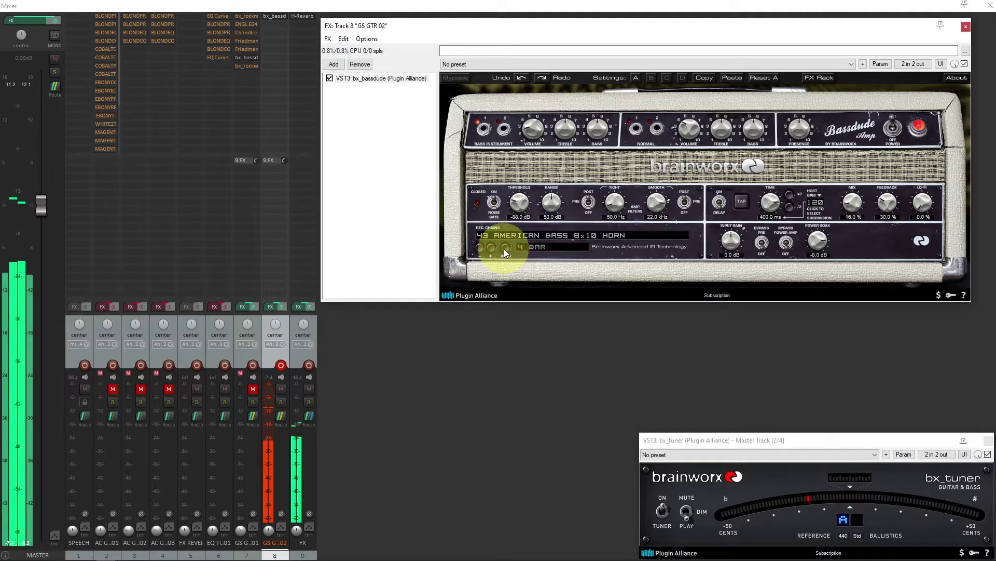
click(505, 249)
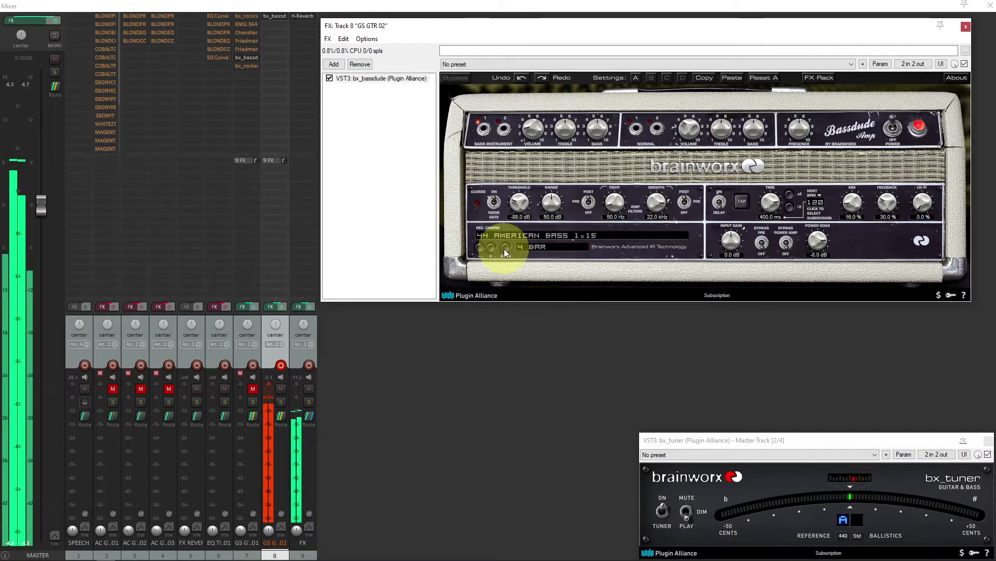
click(506, 248)
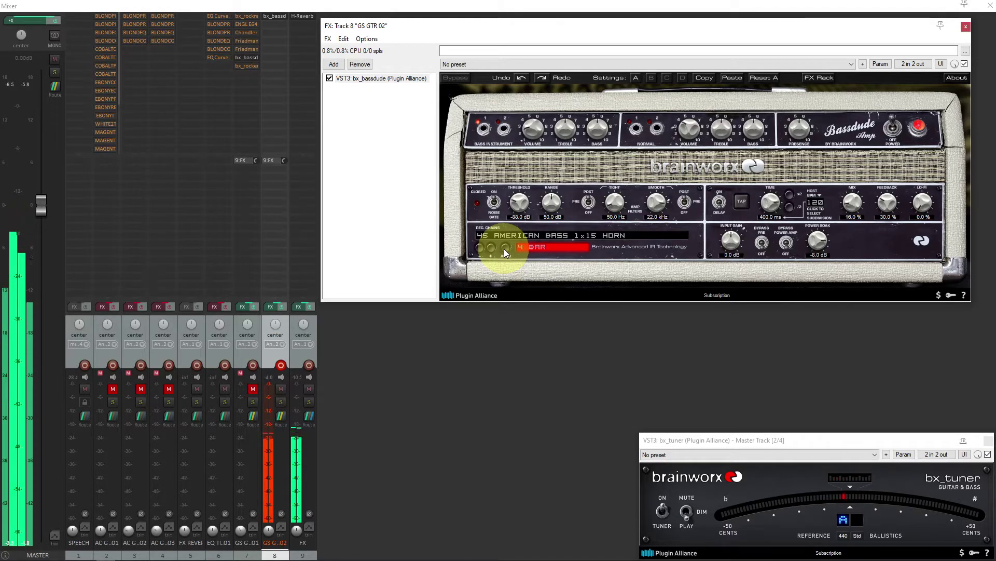
click(505, 249)
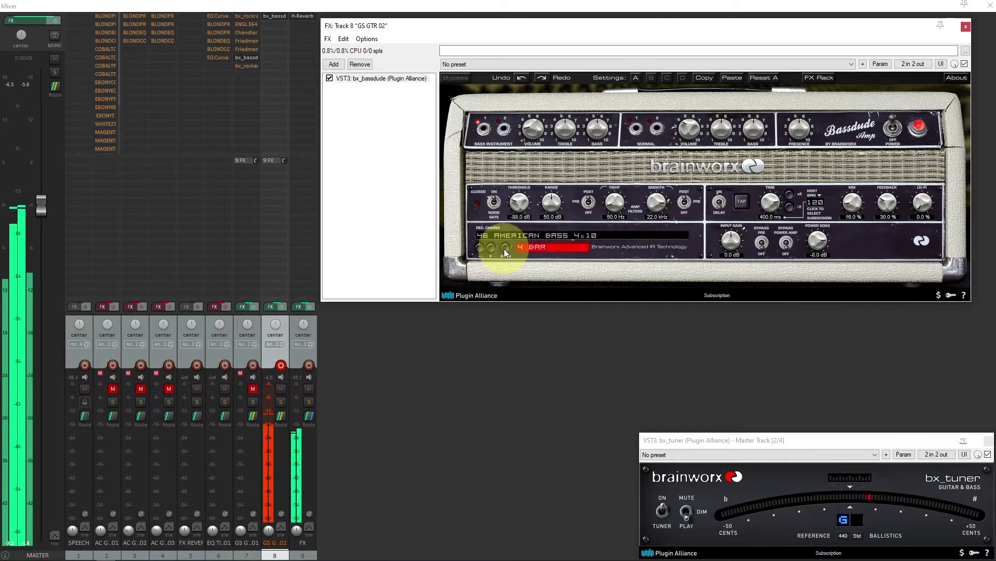
click(506, 251)
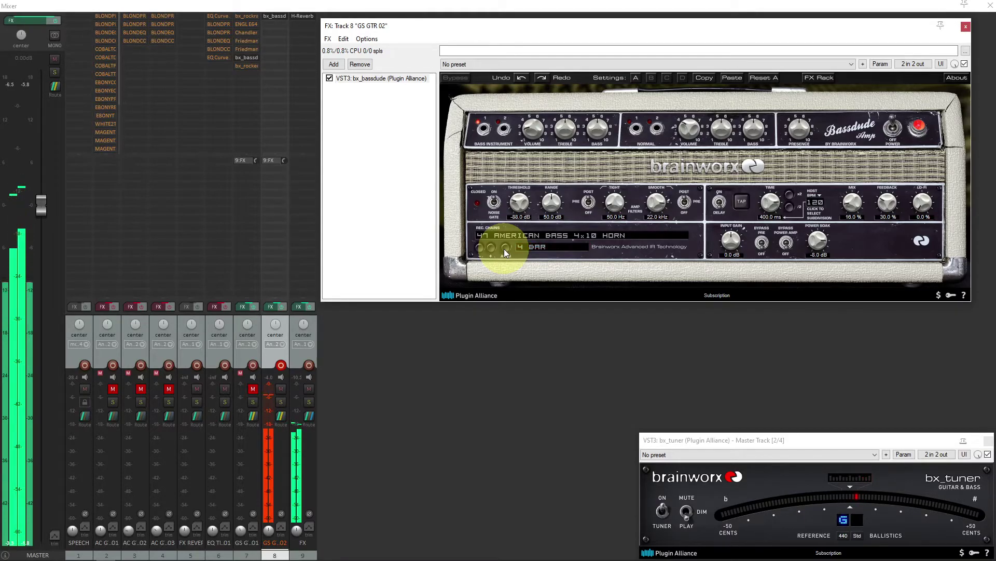
click(505, 251)
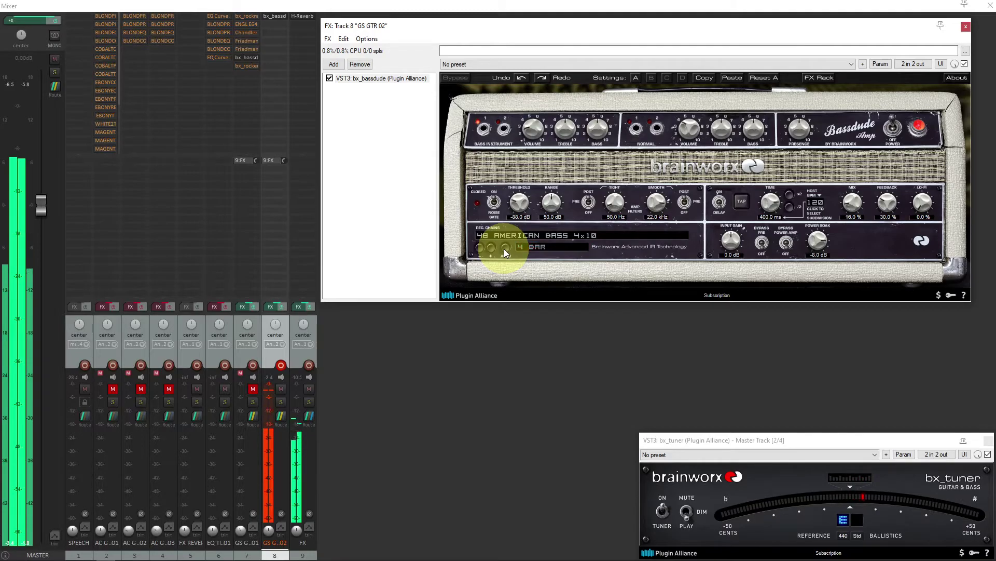
click(505, 249)
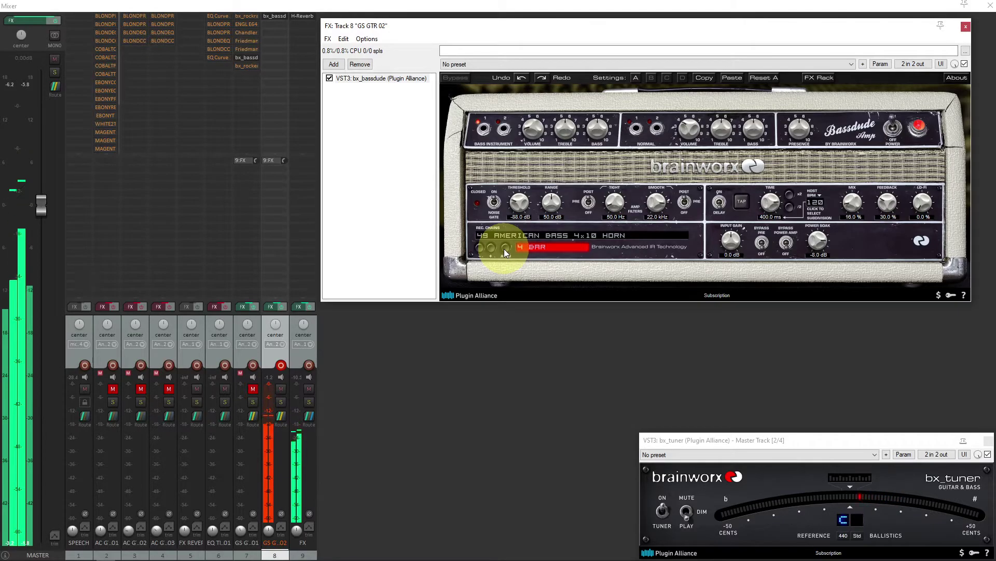
click(505, 252)
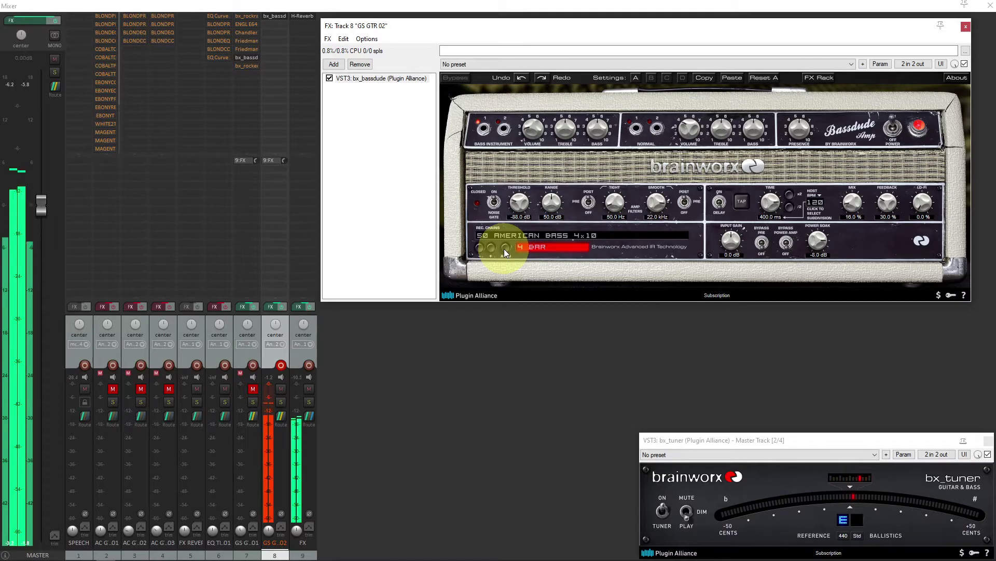
click(506, 249)
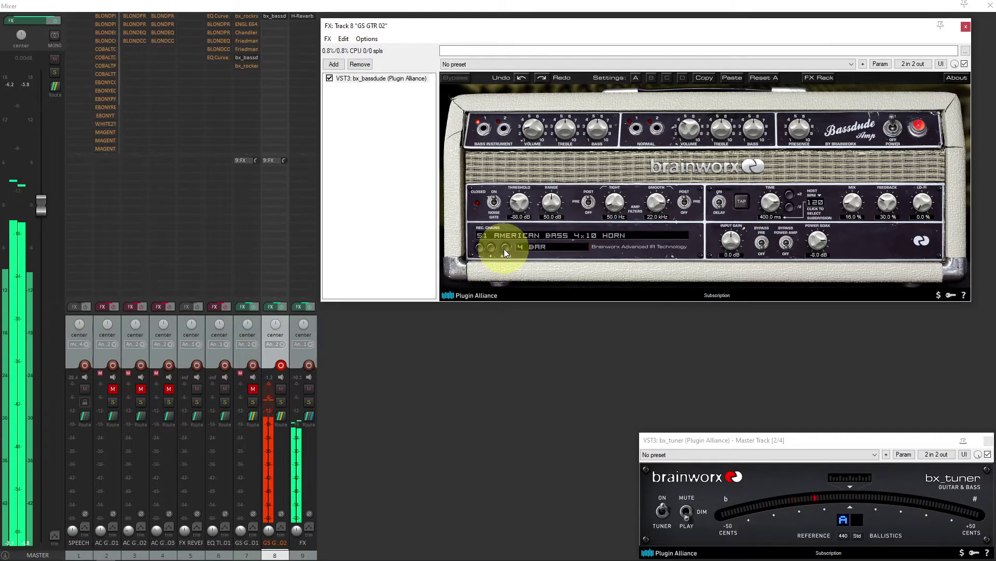
click(506, 252)
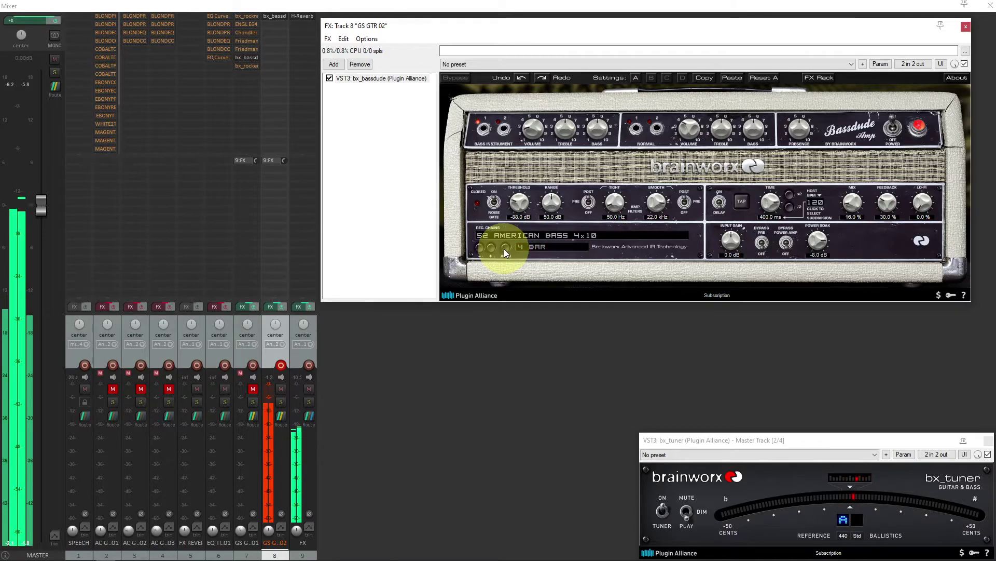
click(506, 249)
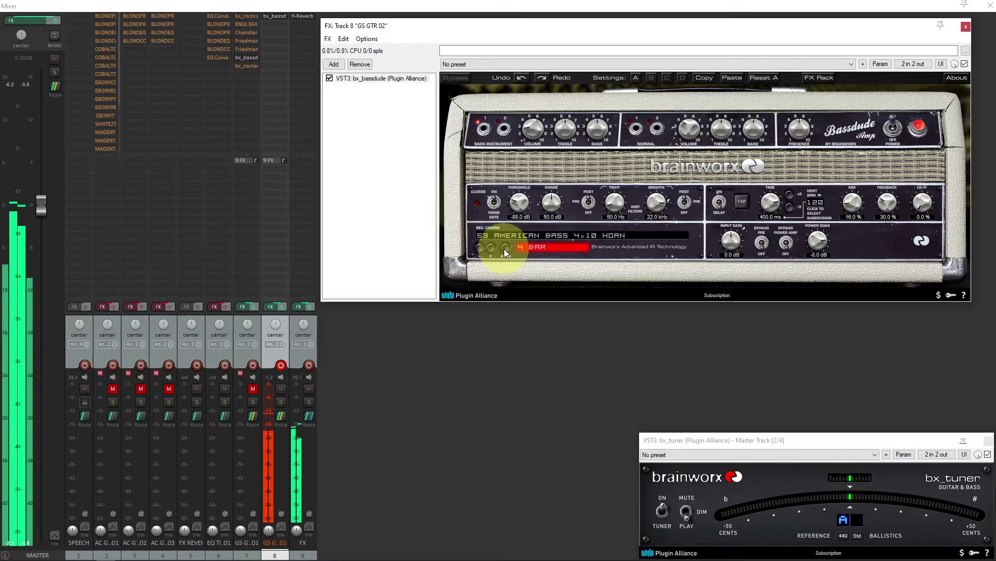
click(505, 249)
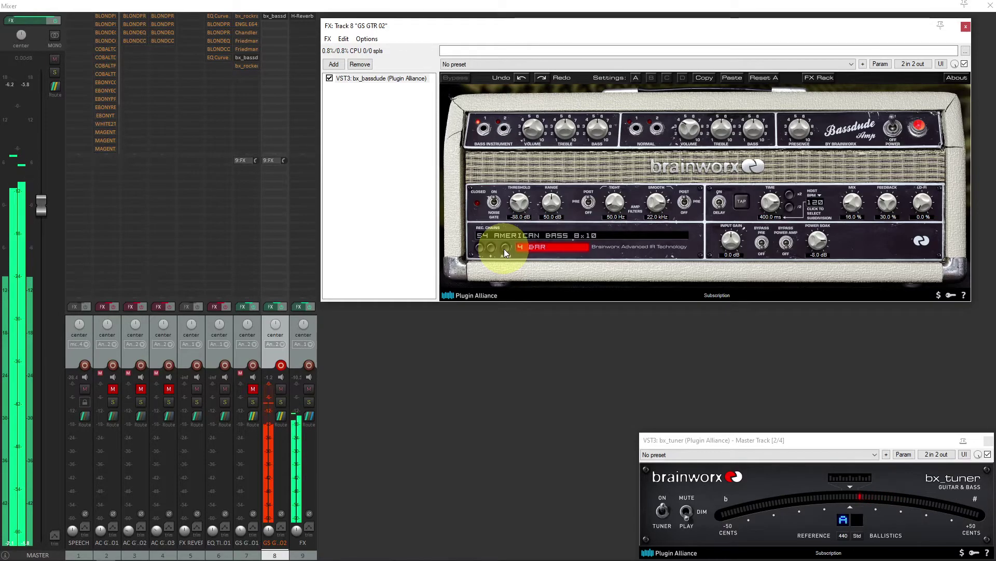
click(505, 253)
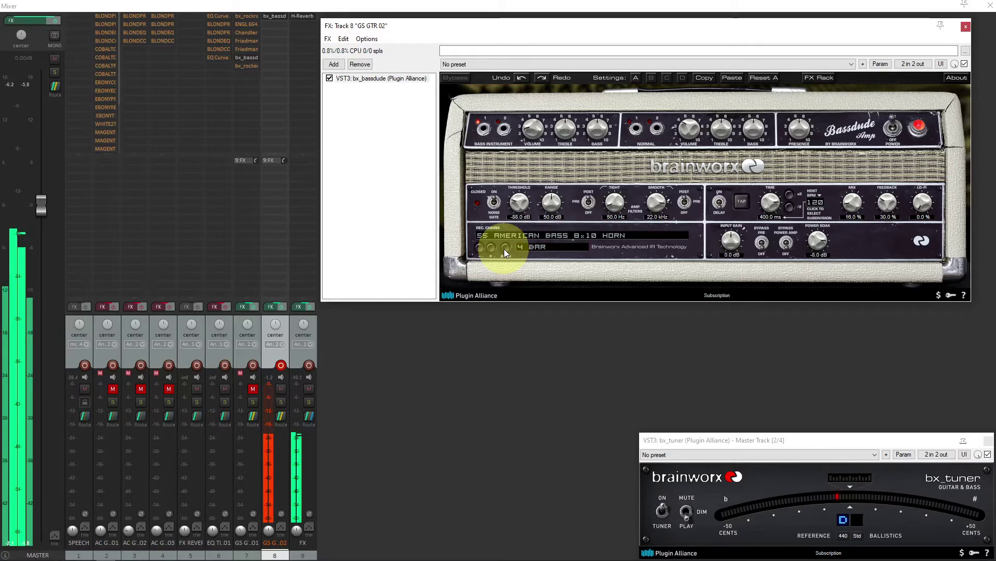
click(506, 248)
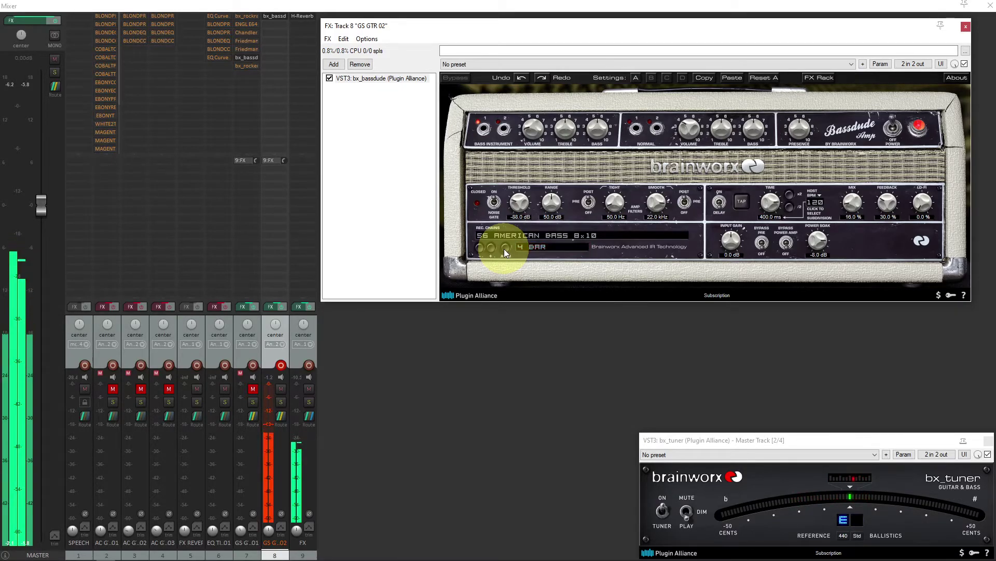
click(505, 250)
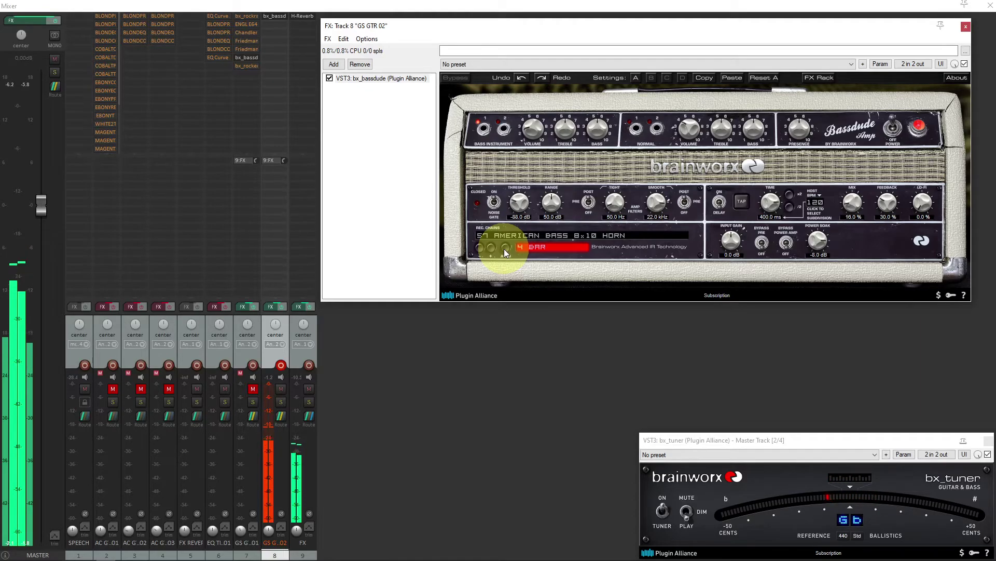
click(505, 250)
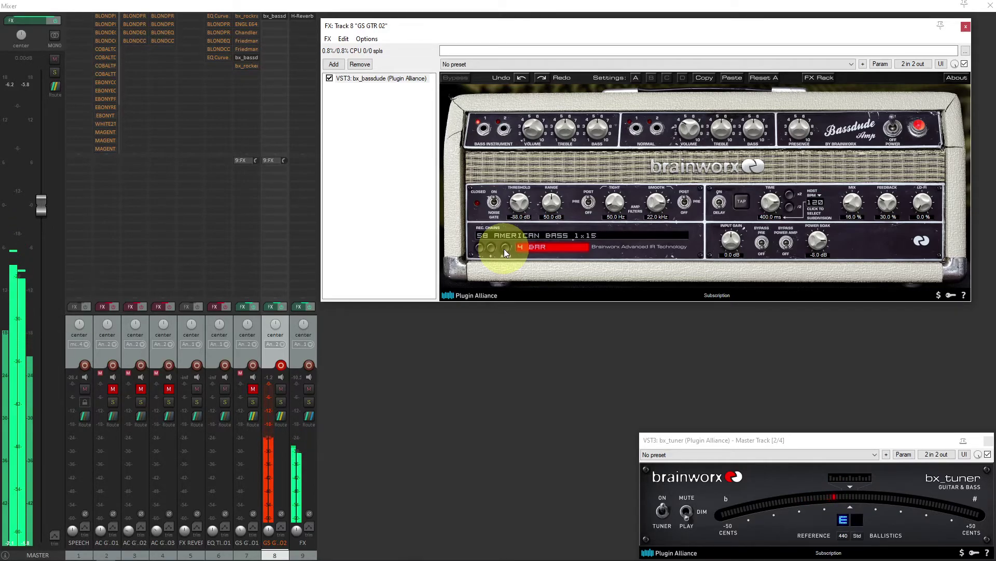
click(505, 249)
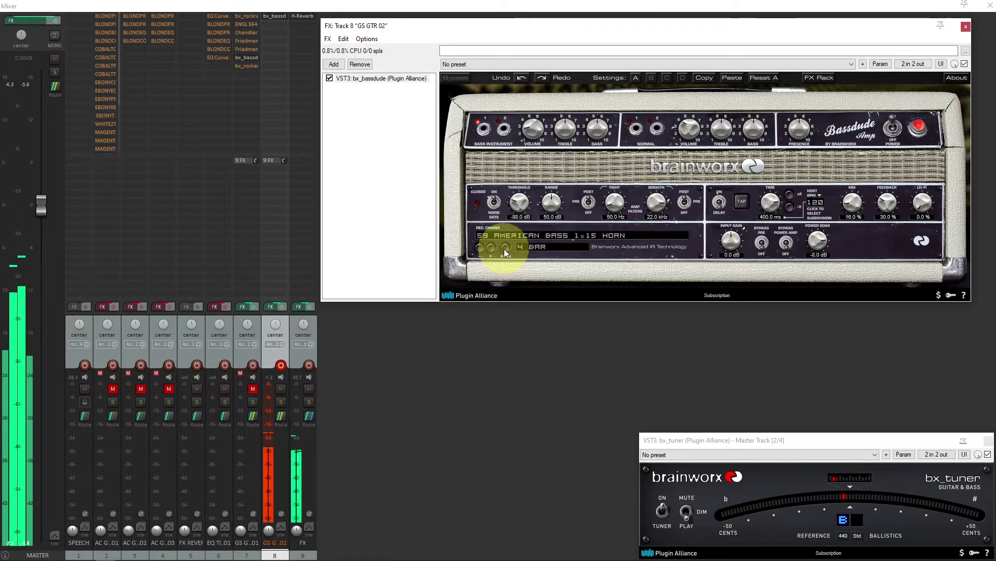
click(505, 248)
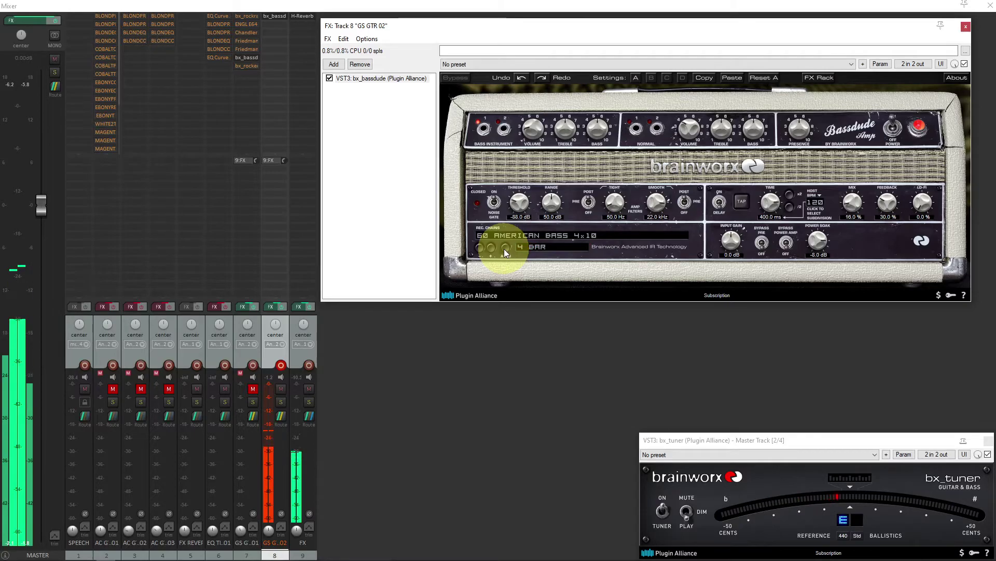
click(505, 251)
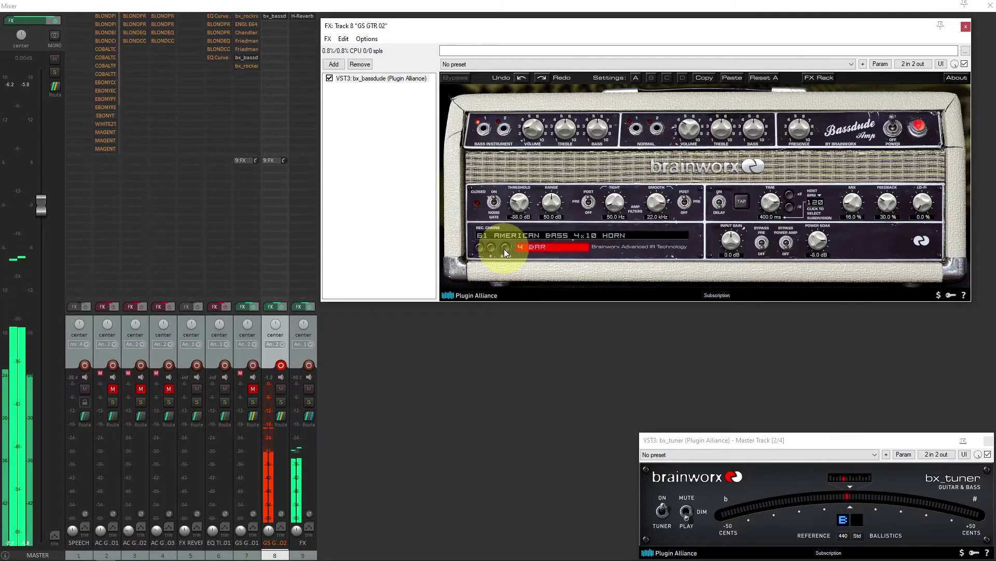
click(505, 251)
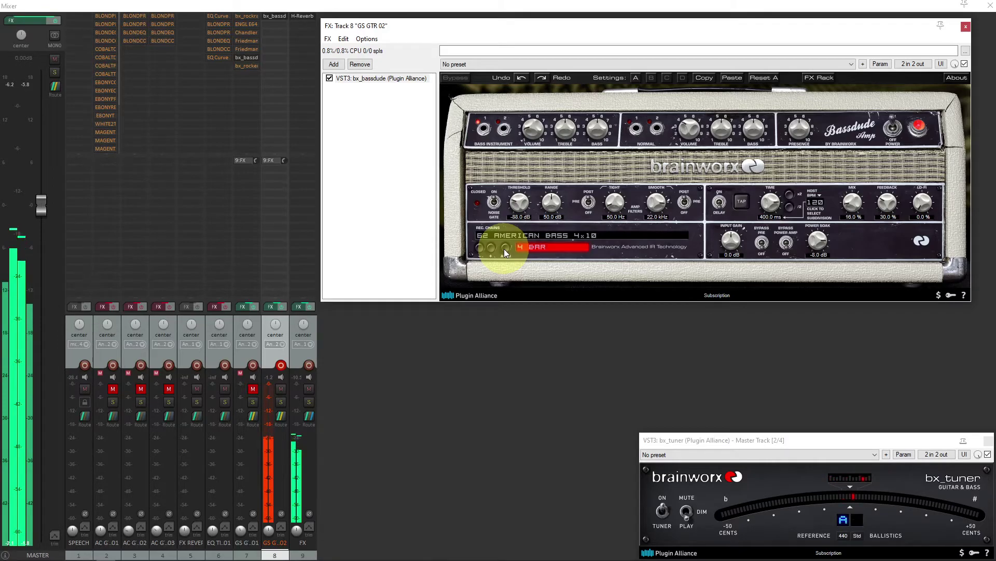
click(505, 249)
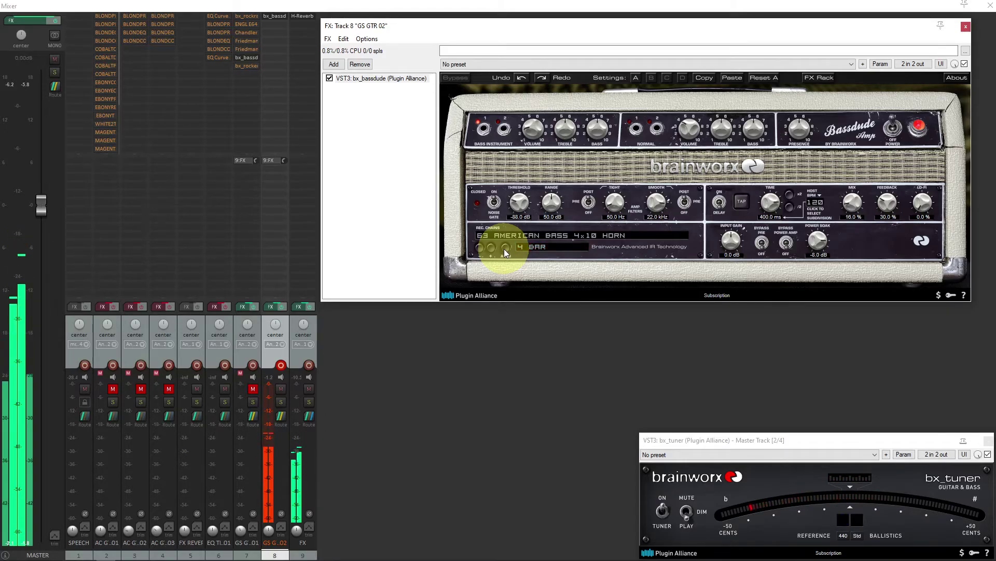
click(505, 248)
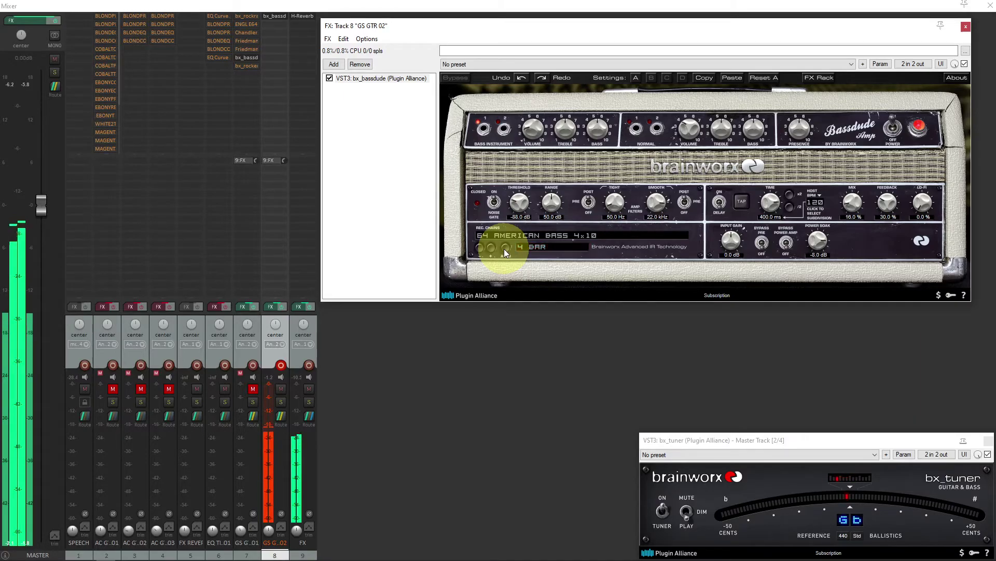
click(505, 250)
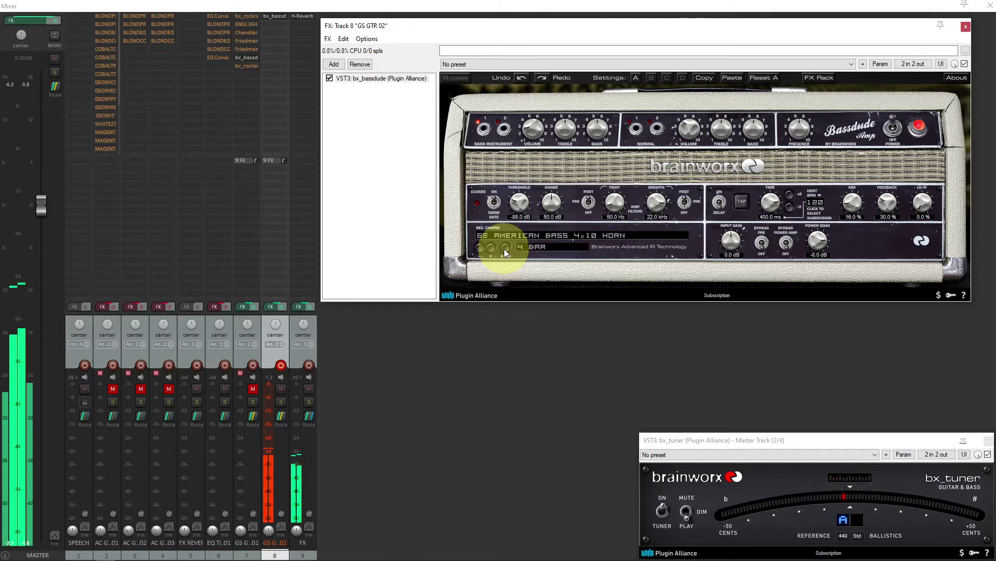
click(505, 249)
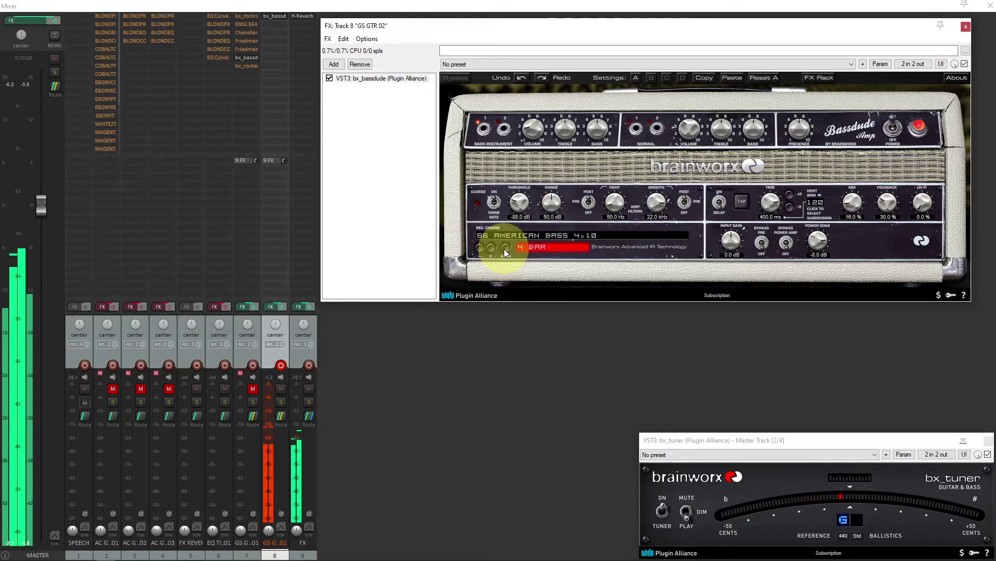
click(505, 251)
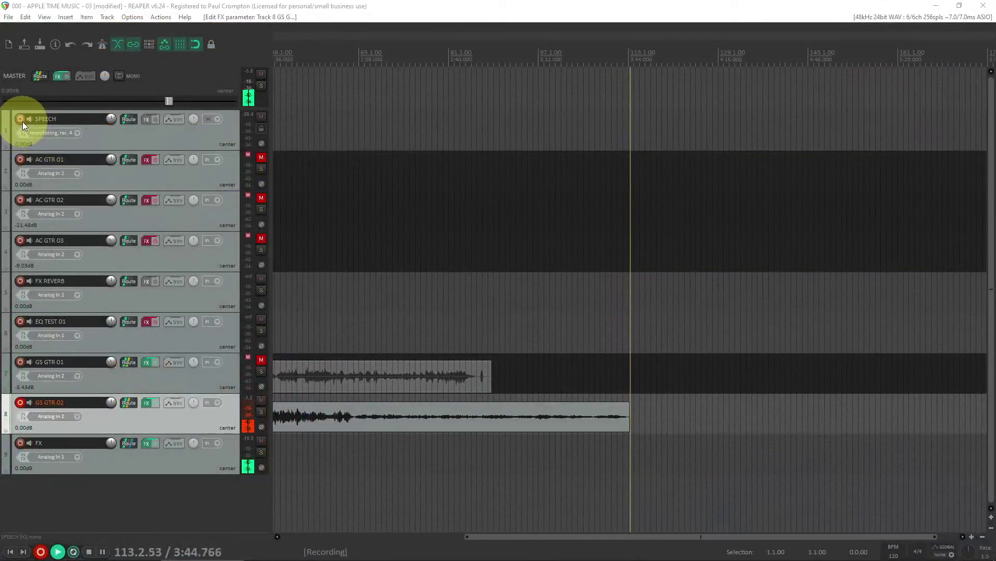
- Record-arm the SPEECH track, and stop the GS GTR 02 take, saving its recorded file
click(21, 120)
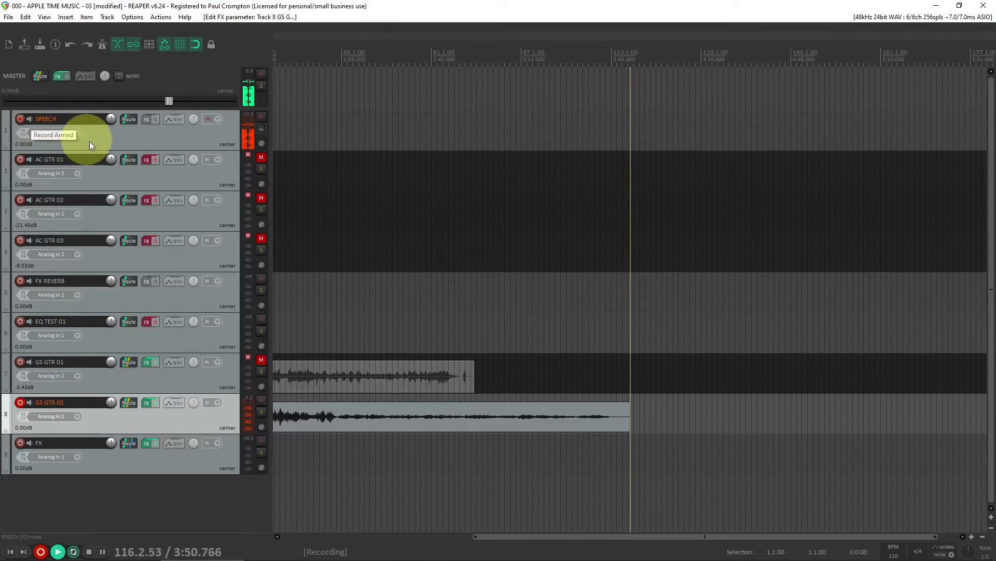
key(space)
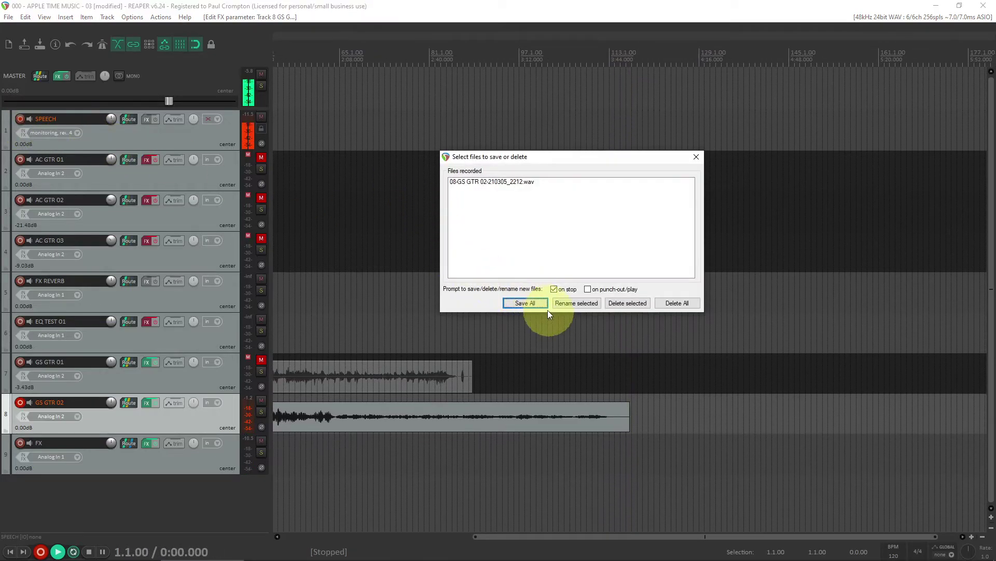
click(529, 303)
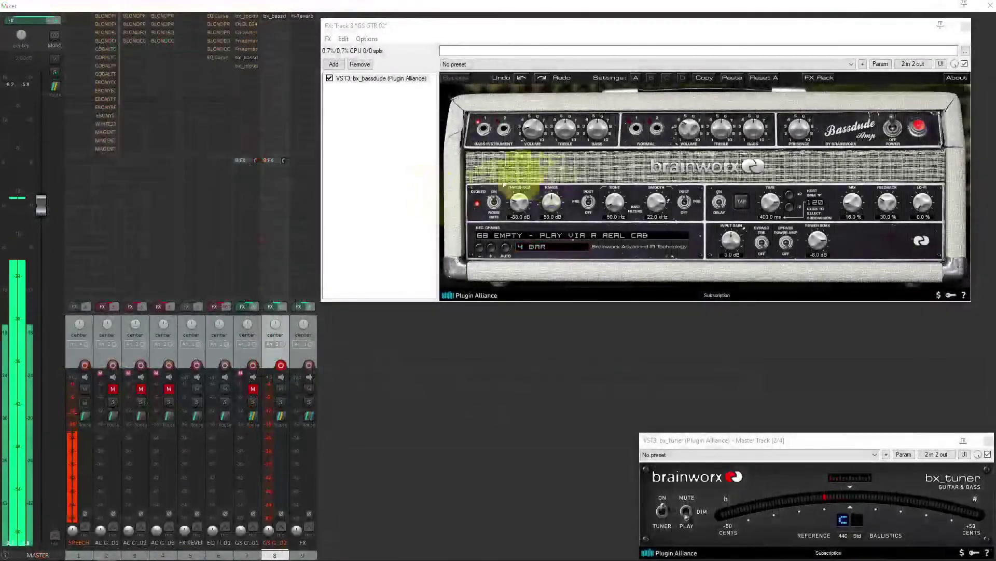
- Set bx_bassdude's recording chain on GS GTR 02 to 01 Silver 2x10
click(605, 233)
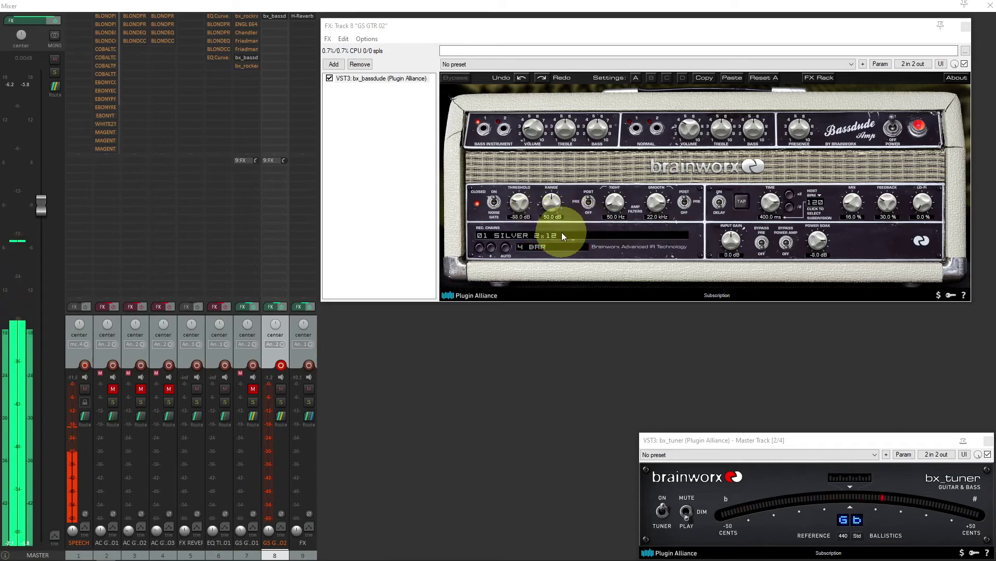